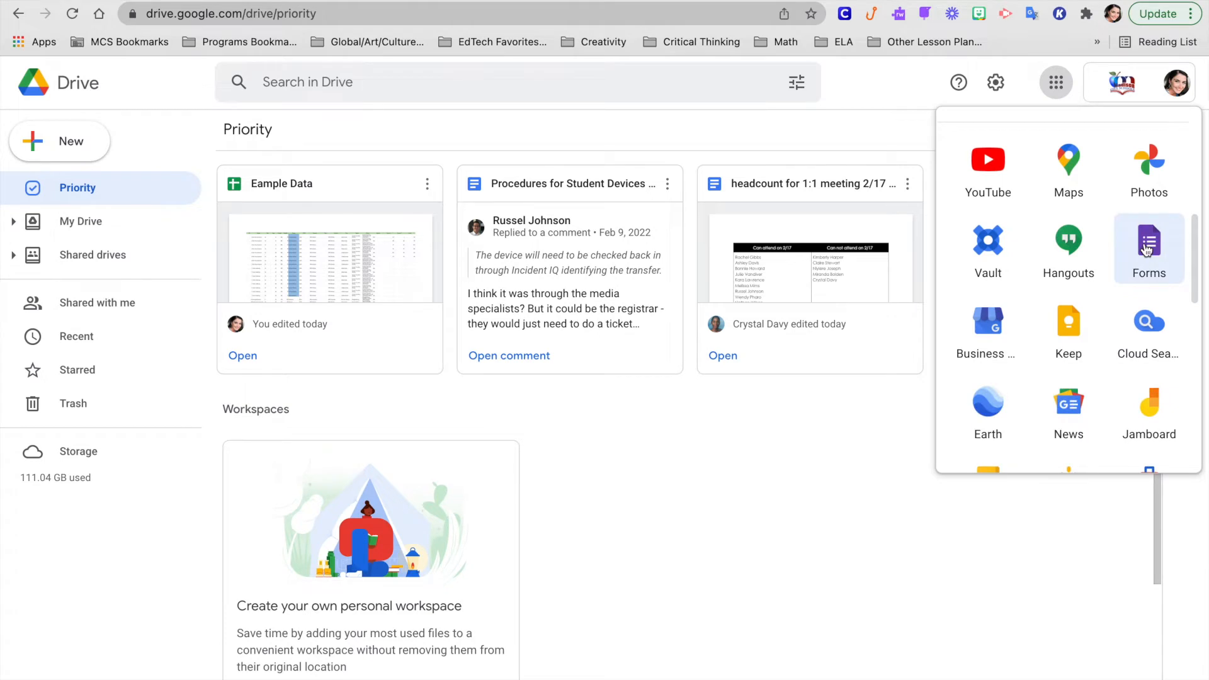
# - Create a new blank Google Form from Drive
pyautogui.click(606, 478)
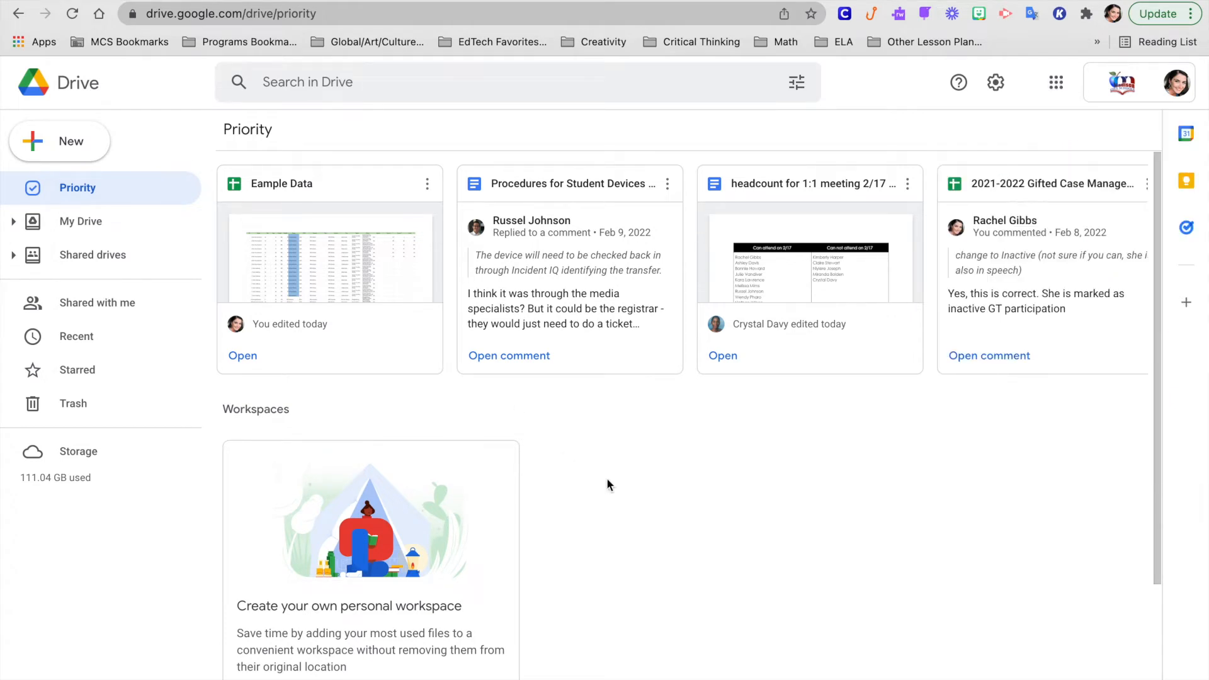
pyautogui.click(52, 153)
pyautogui.click(100, 341)
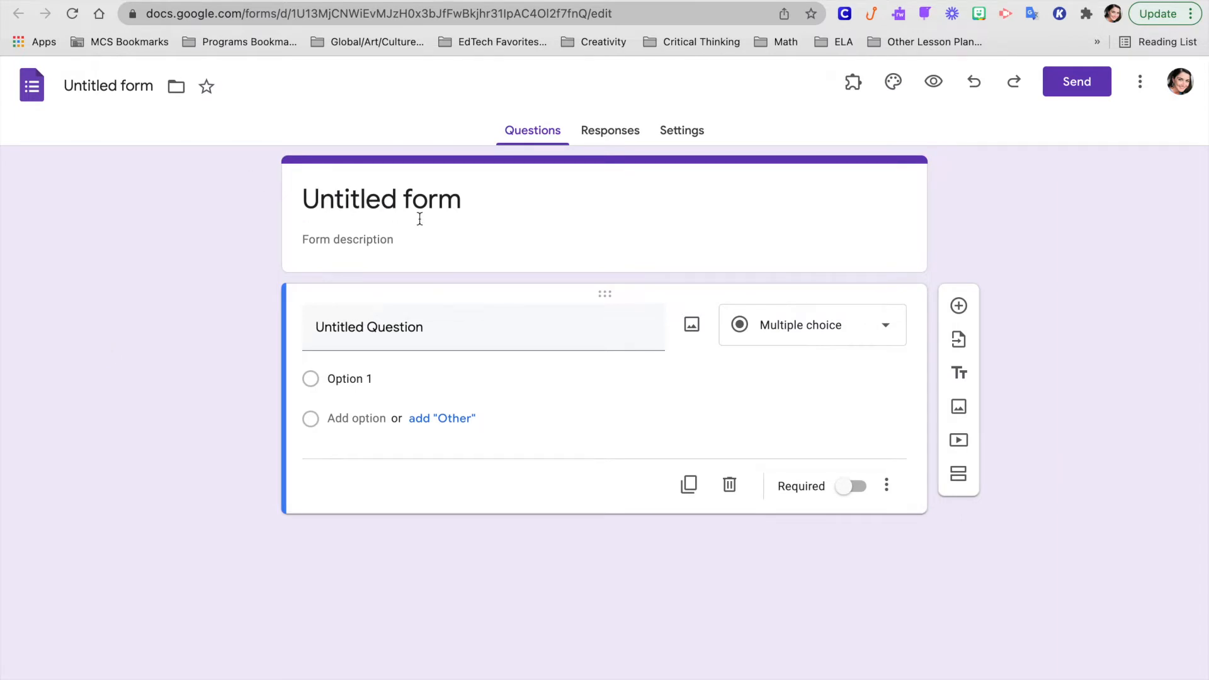
# - Set the form's title to "Example Form"
pyautogui.click(423, 200)
pyautogui.moveTo(472, 200); pyautogui.dragTo(262, 203)
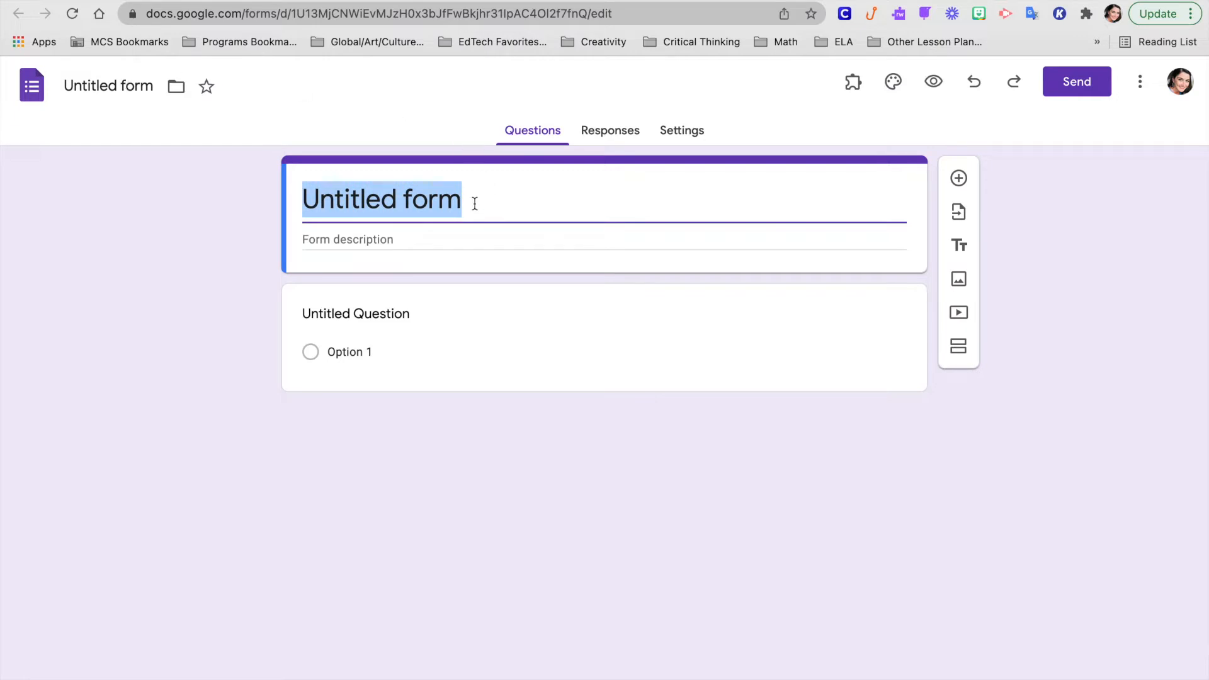
pyautogui.write('Ex')
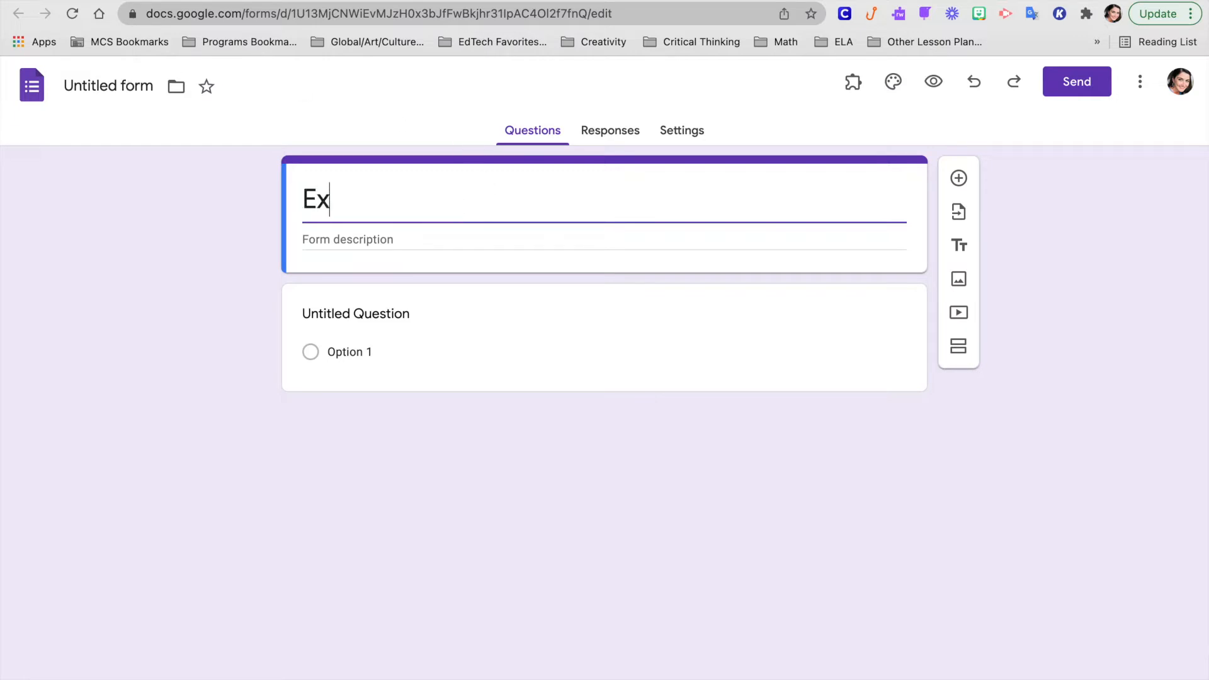
pyautogui.write('ample Form')
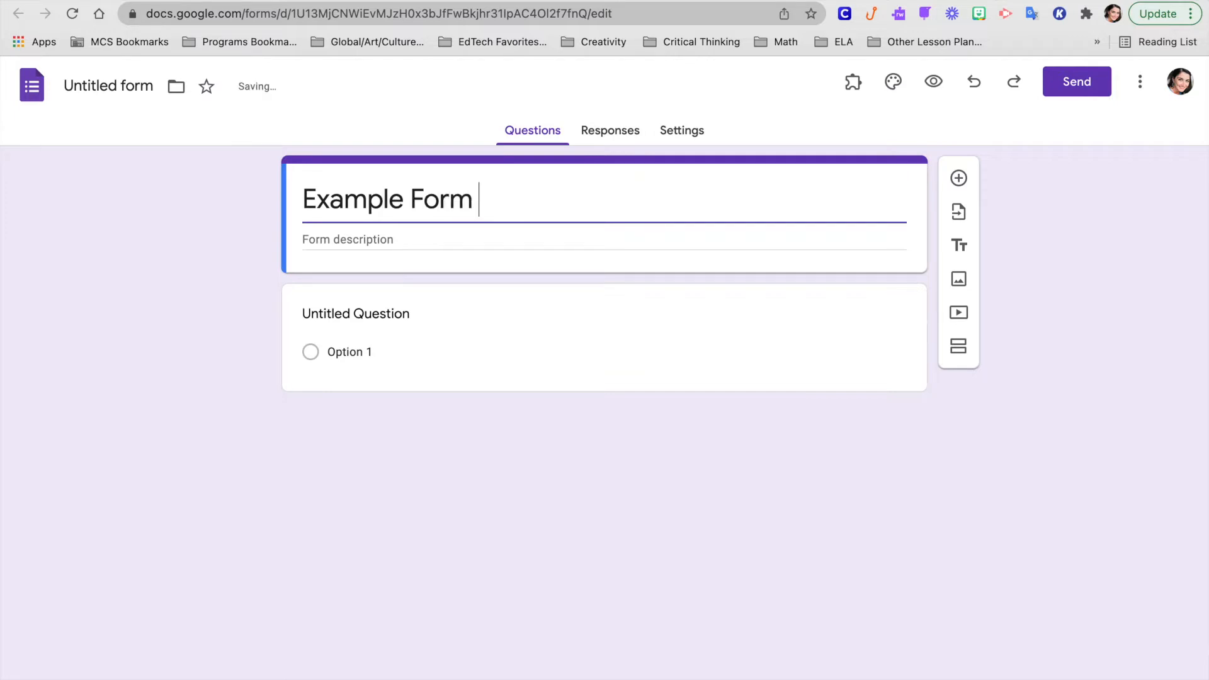
pyautogui.click(488, 260)
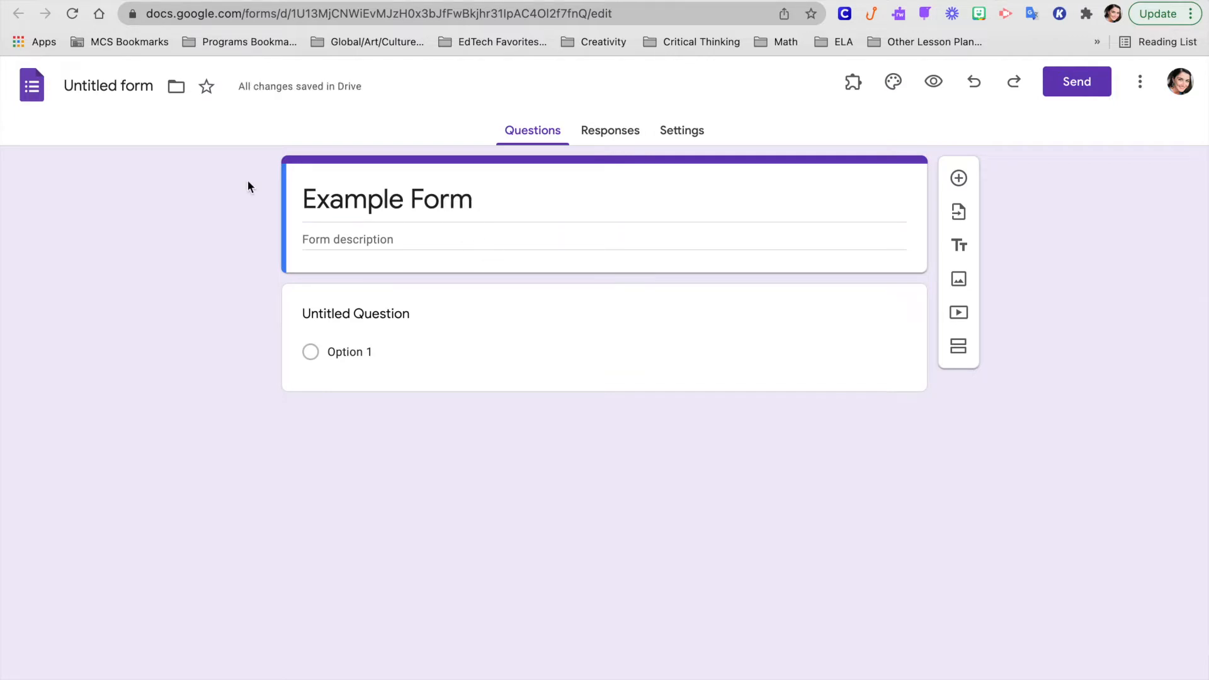
# - Name the form's file "Example Form" to match the form title
pyautogui.click(474, 199)
pyautogui.doubleClick(118, 76)
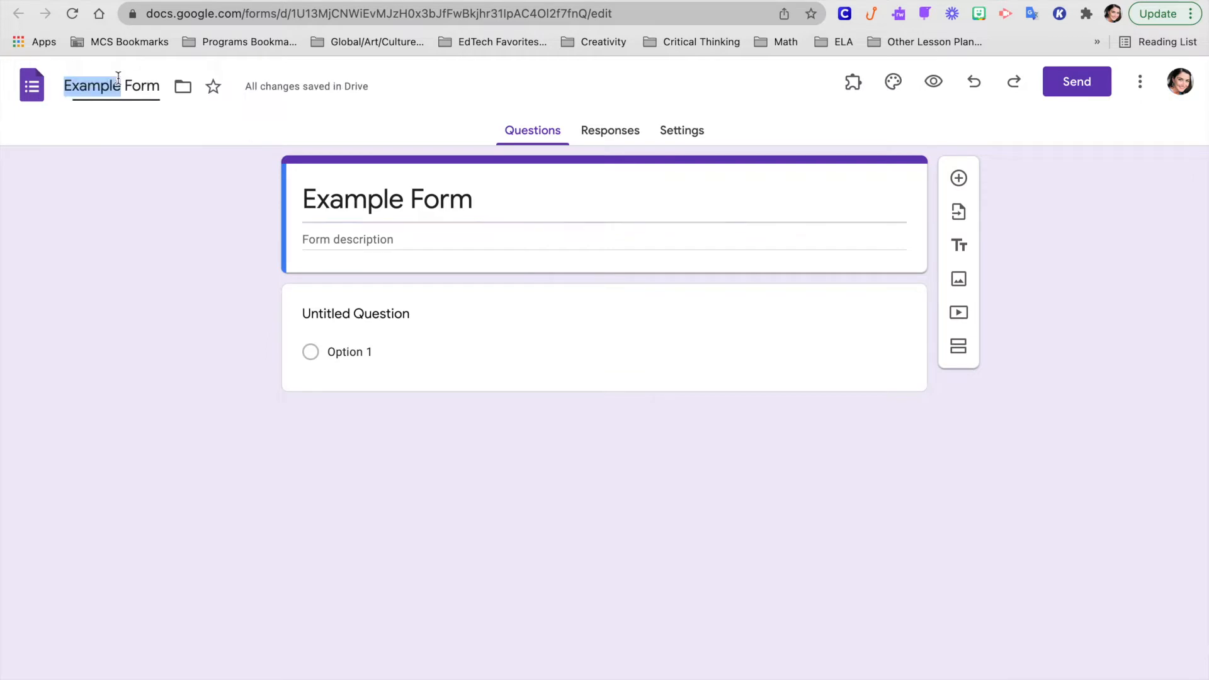
pyautogui.click(507, 208)
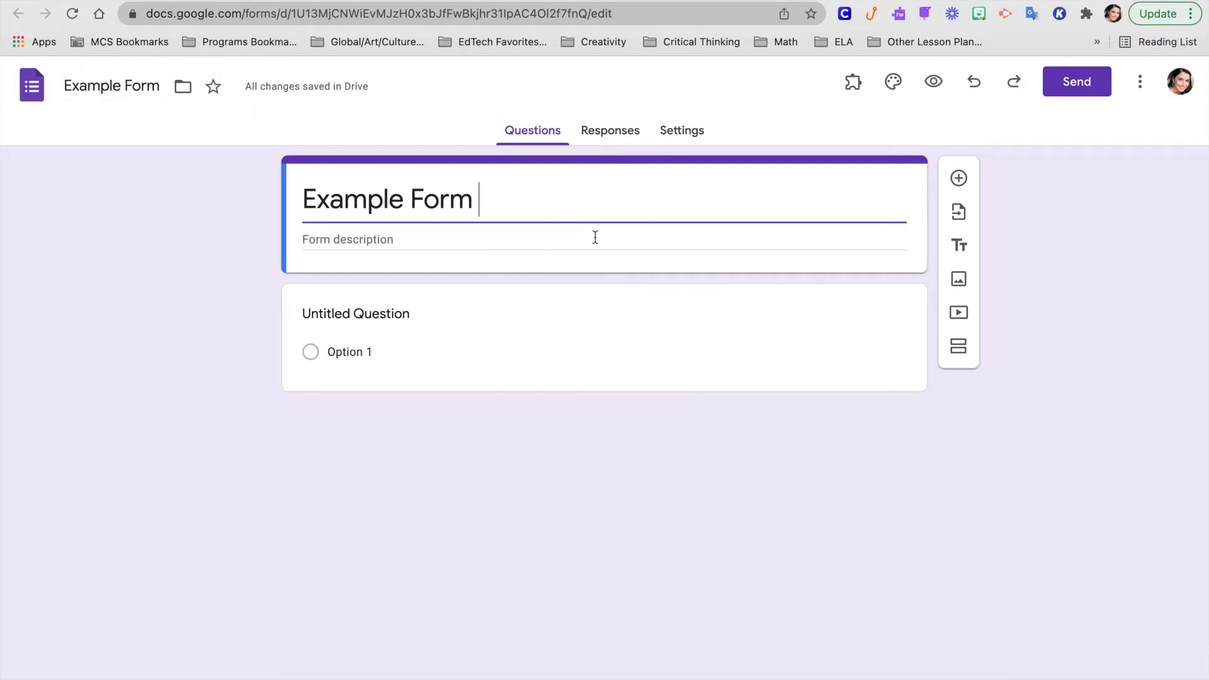
pyautogui.click(380, 238)
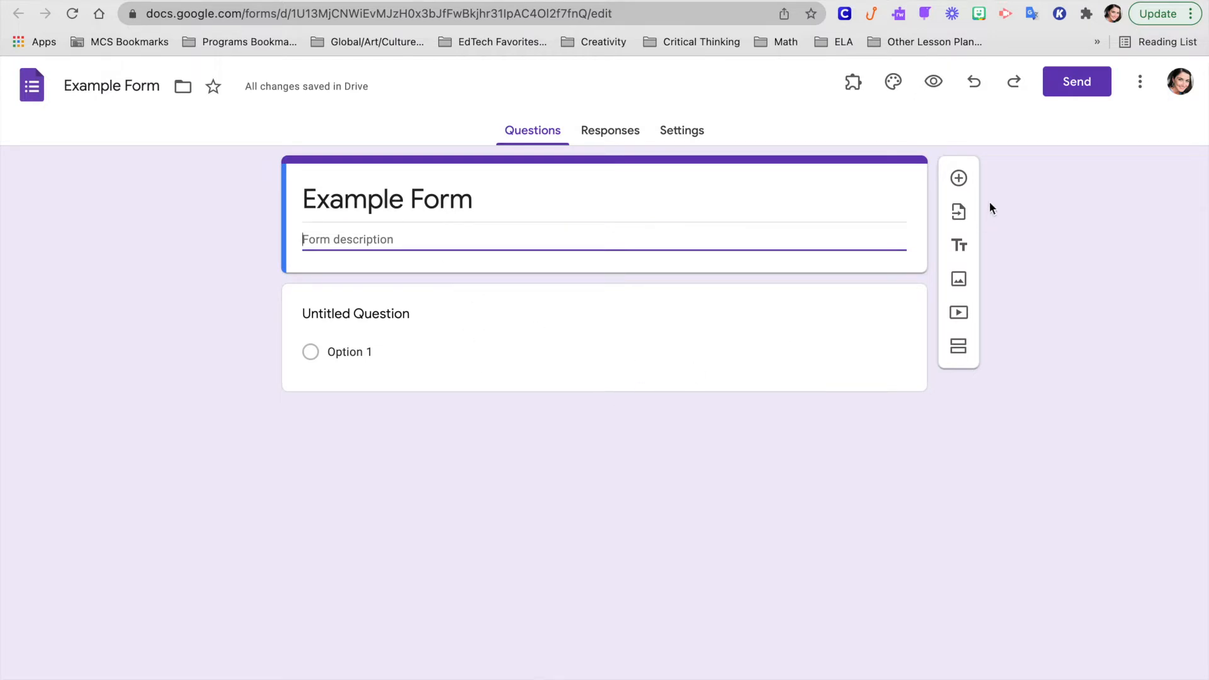
# - Title the first question "Name:" and make it a short answer question
pyautogui.click(450, 326)
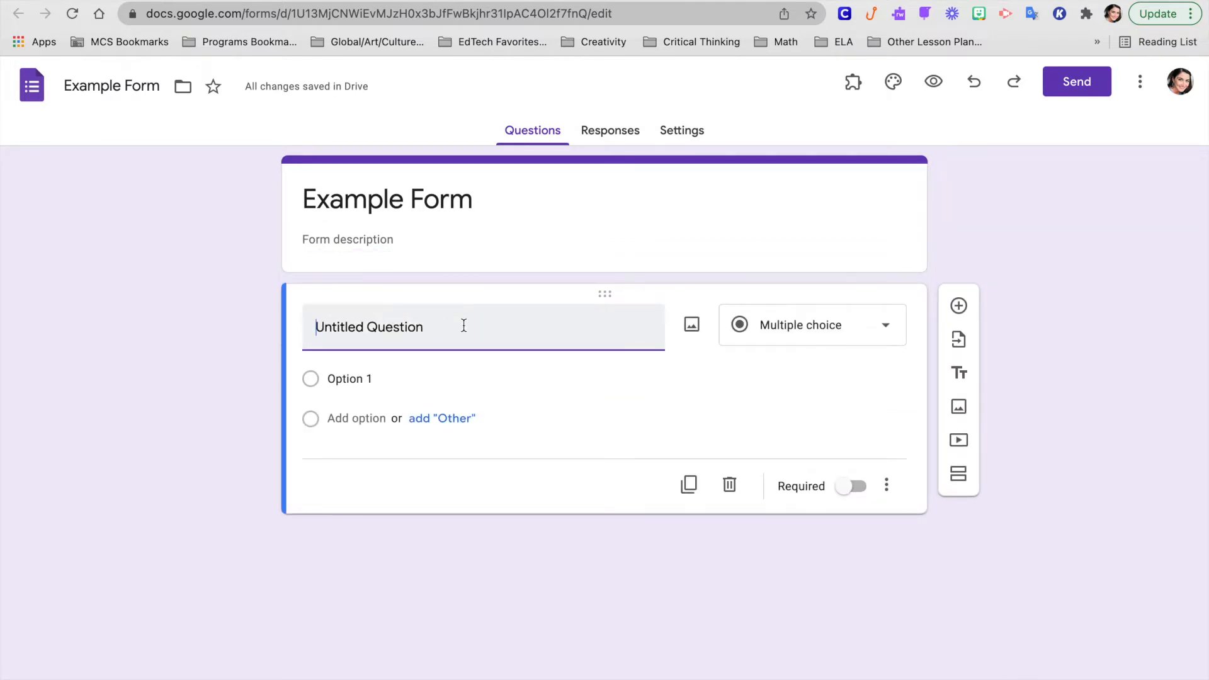
pyautogui.click(894, 334)
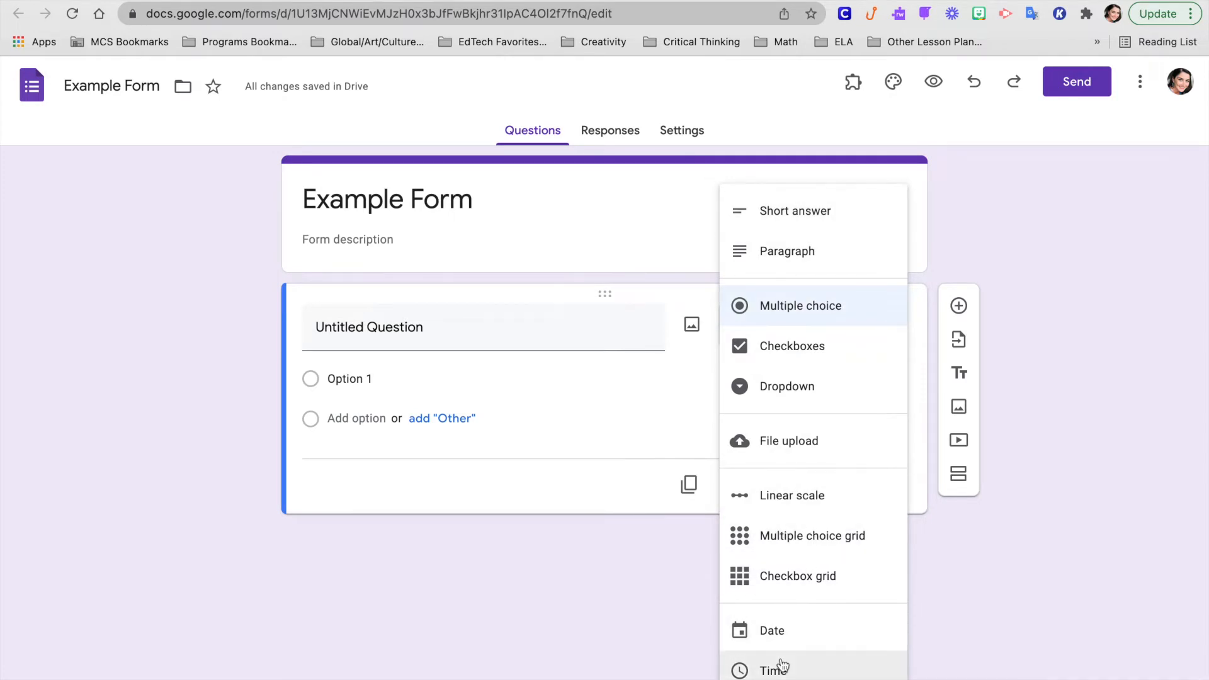
pyautogui.click(445, 332)
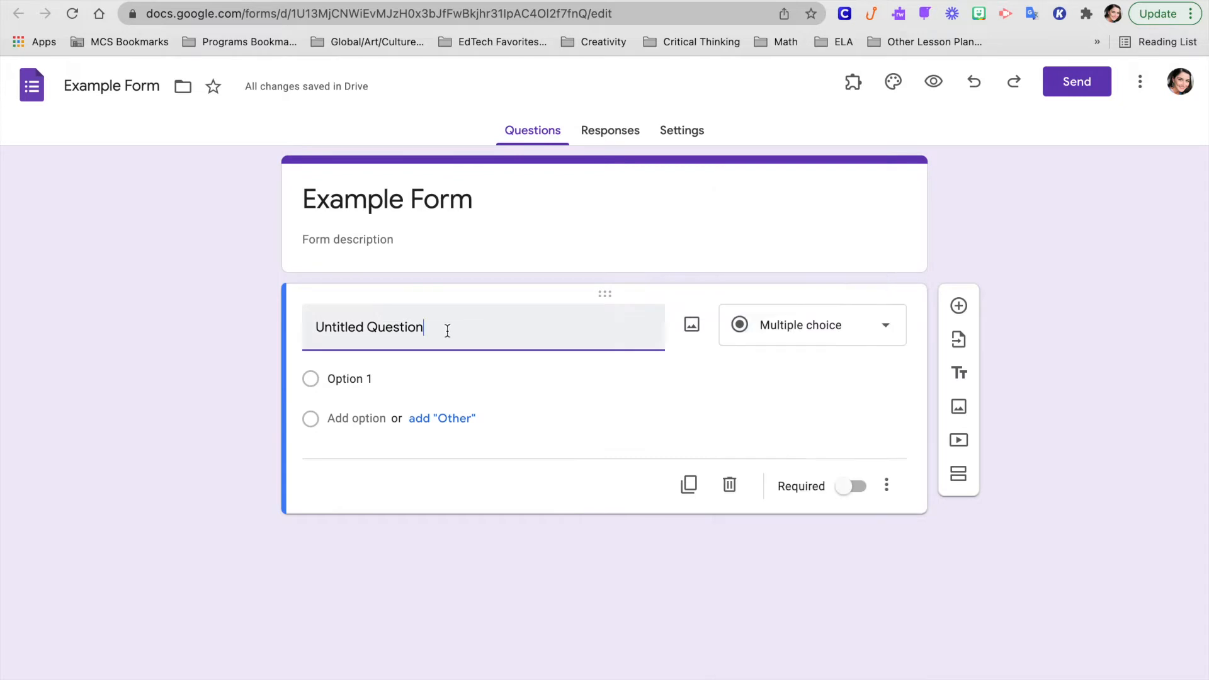
pyautogui.moveTo(428, 330); pyautogui.dragTo(299, 331)
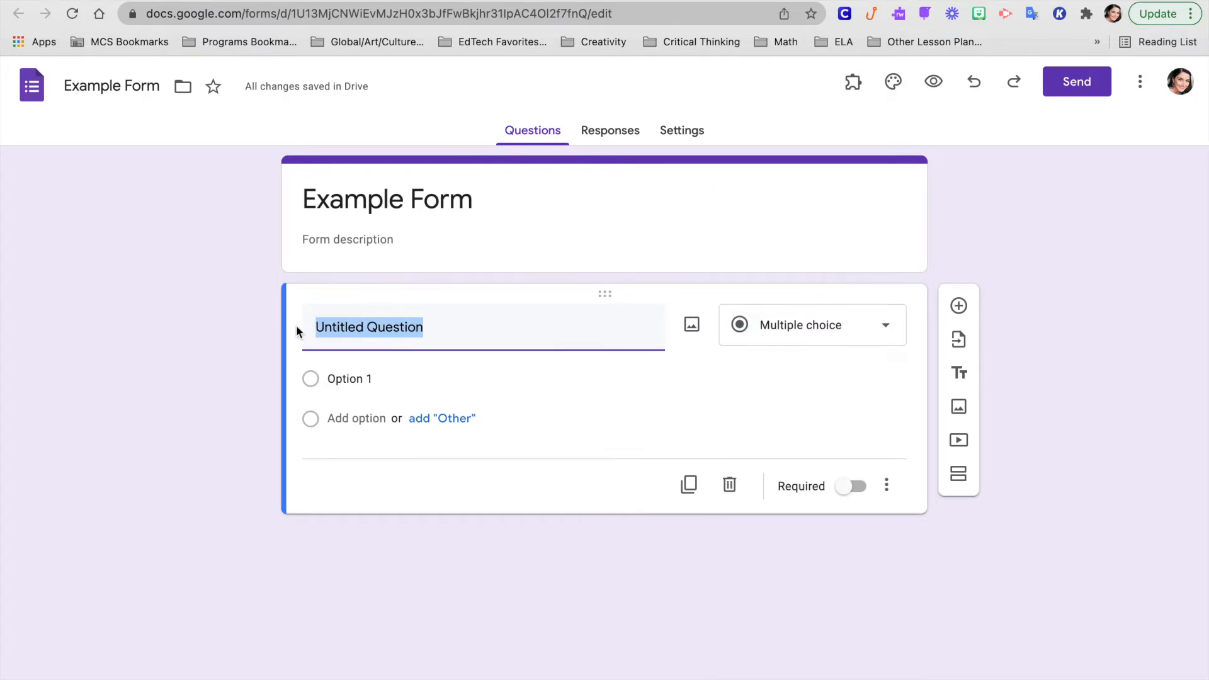
pyautogui.write('Name:')
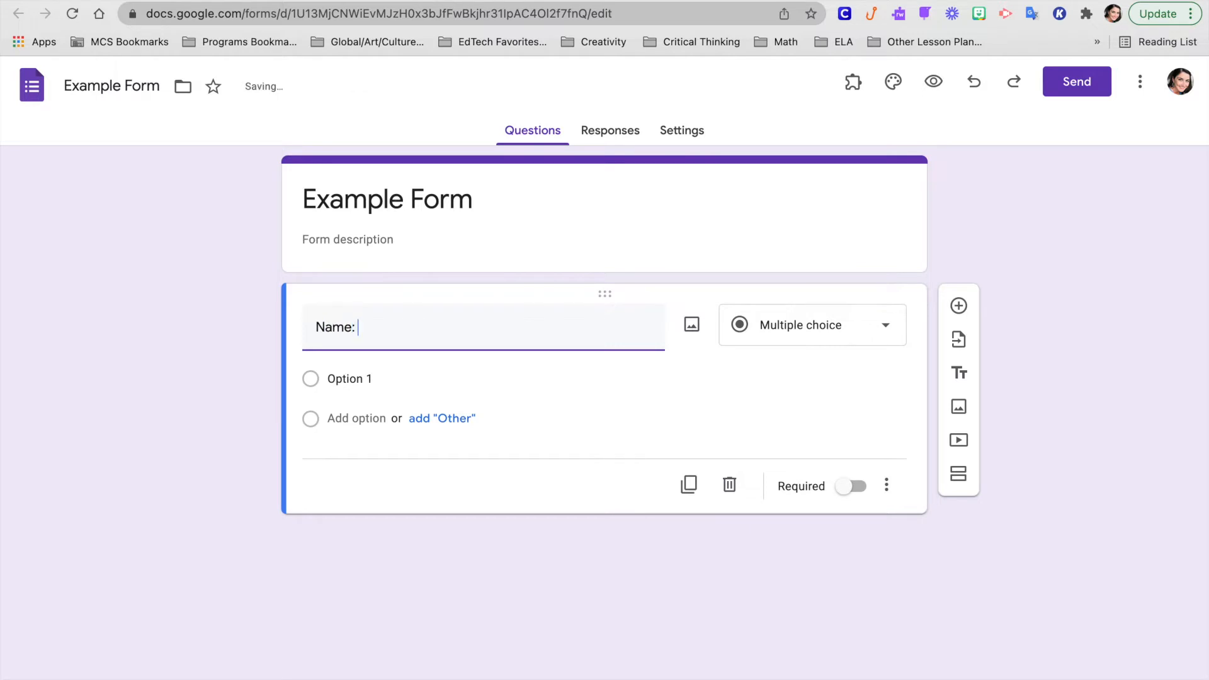
pyautogui.click(480, 401)
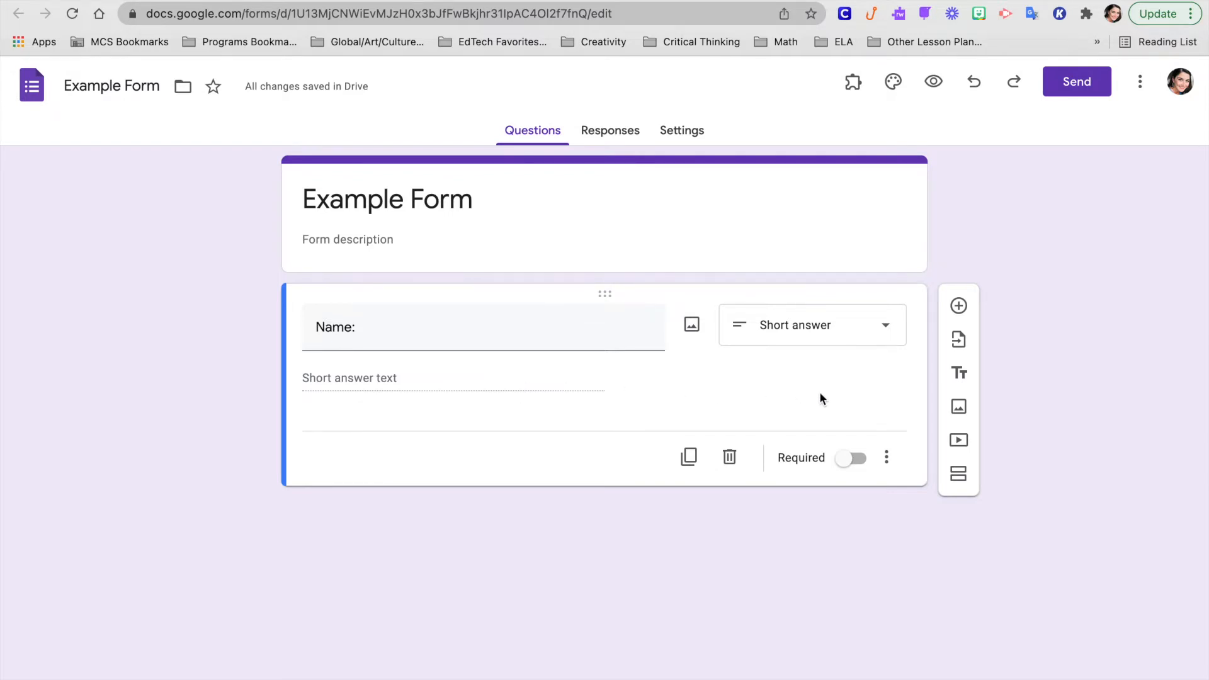
# - Make the "Name:" question required and look at the image sources available for it
pyautogui.click(849, 466)
pyautogui.click(691, 327)
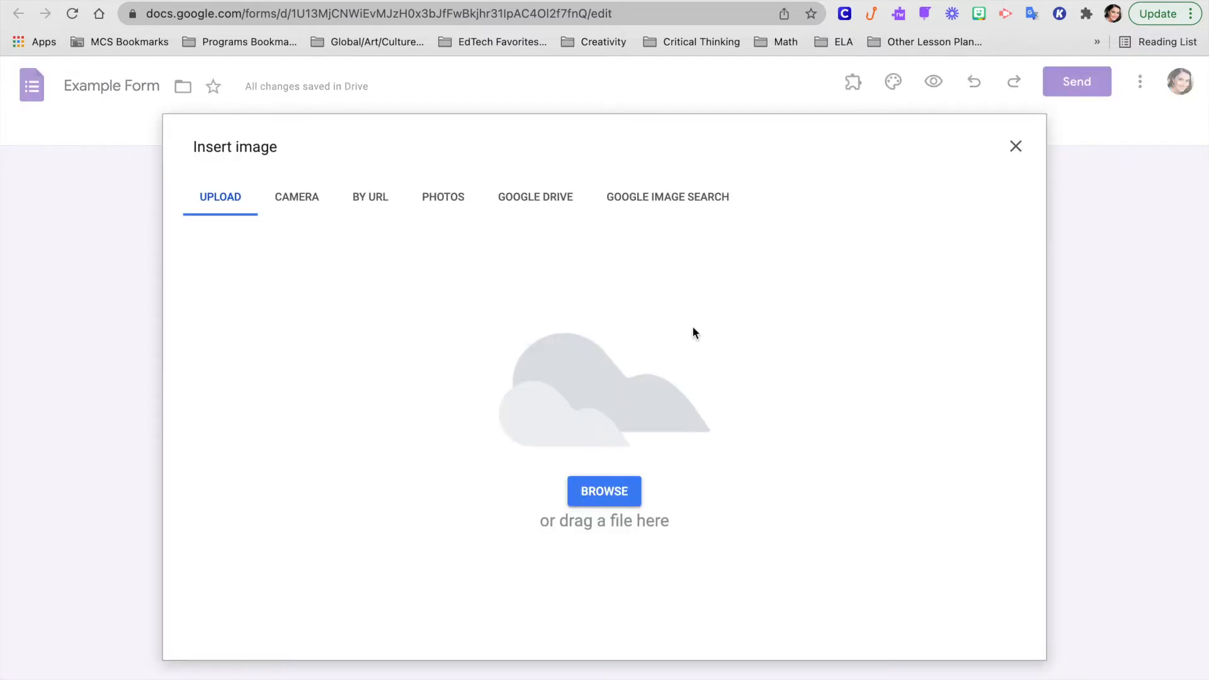
pyautogui.click(1016, 147)
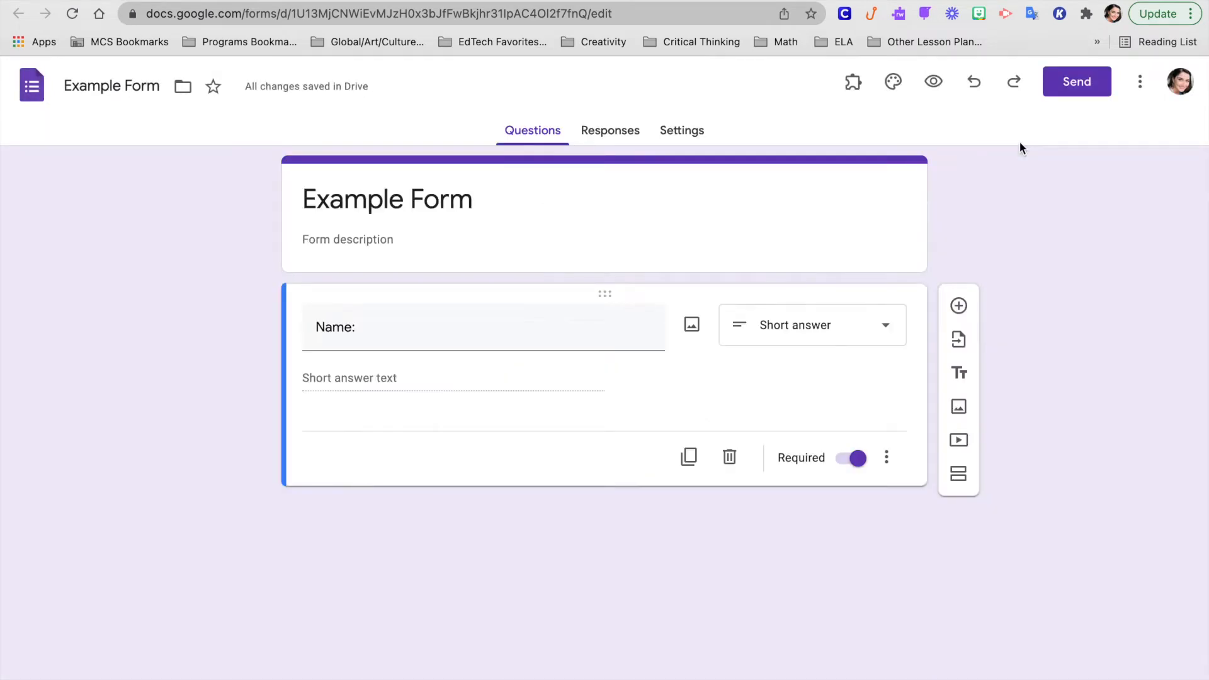
# - Add a required multiple choice question "Do you like ice cream?" with the suggested options Yes and No
pyautogui.click(958, 307)
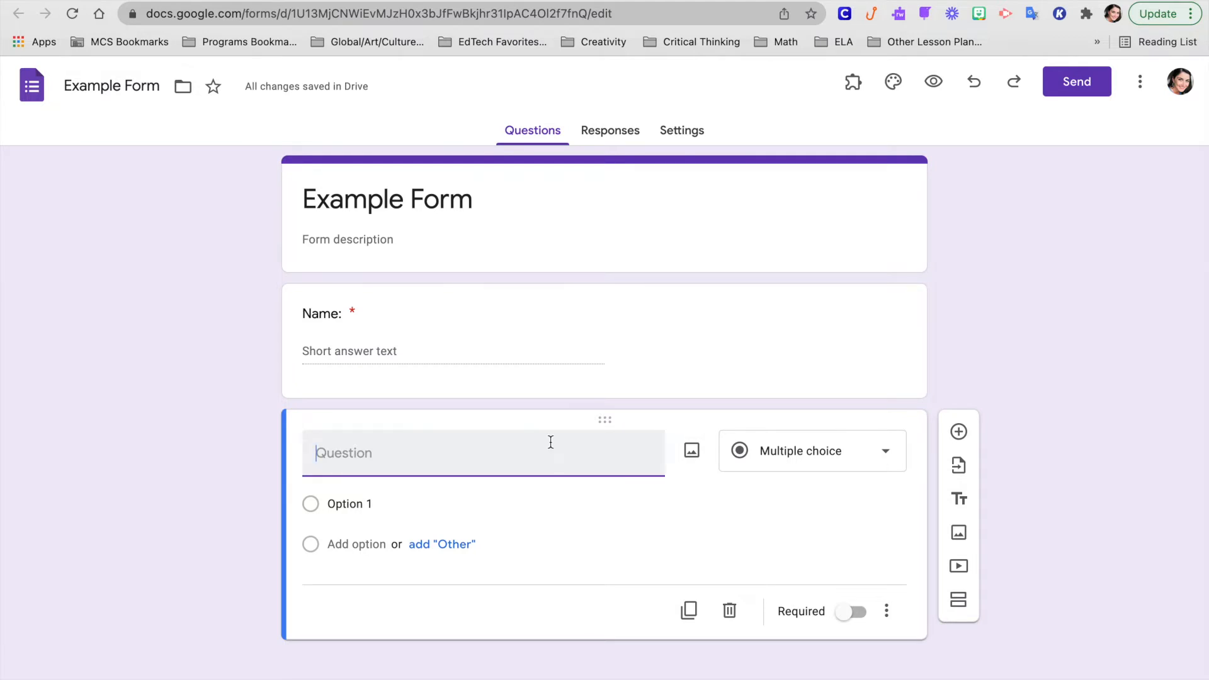
pyautogui.write('Do ')
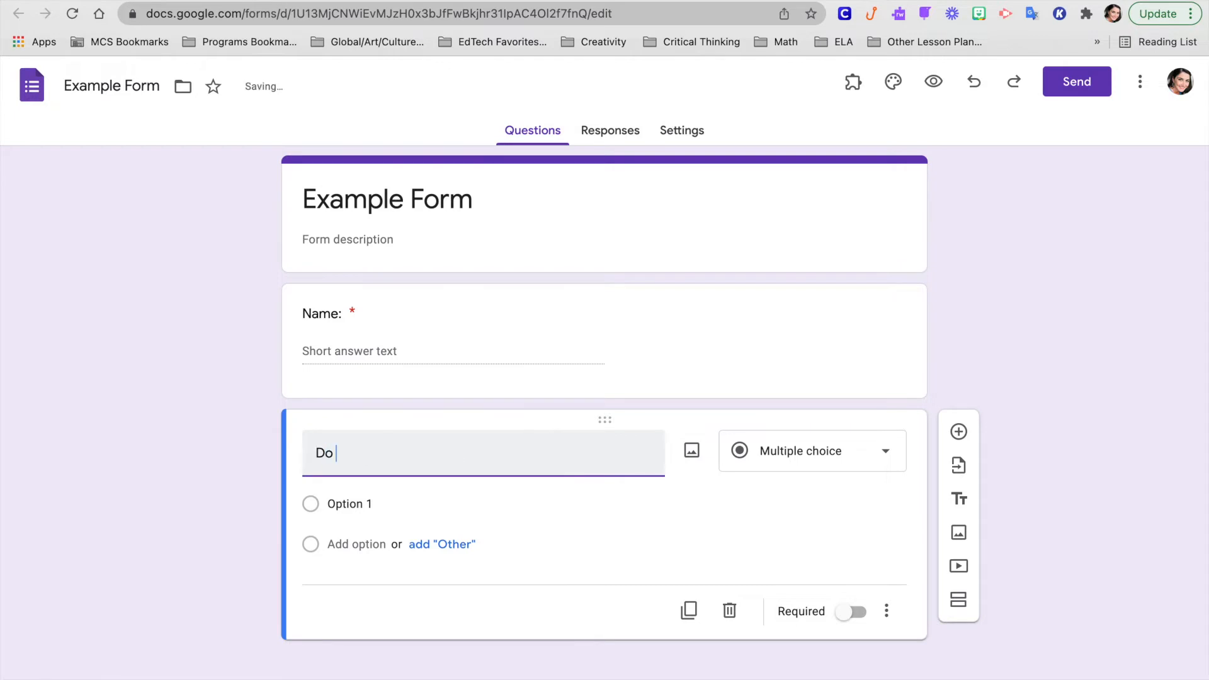
pyautogui.write('you like ice cream?')
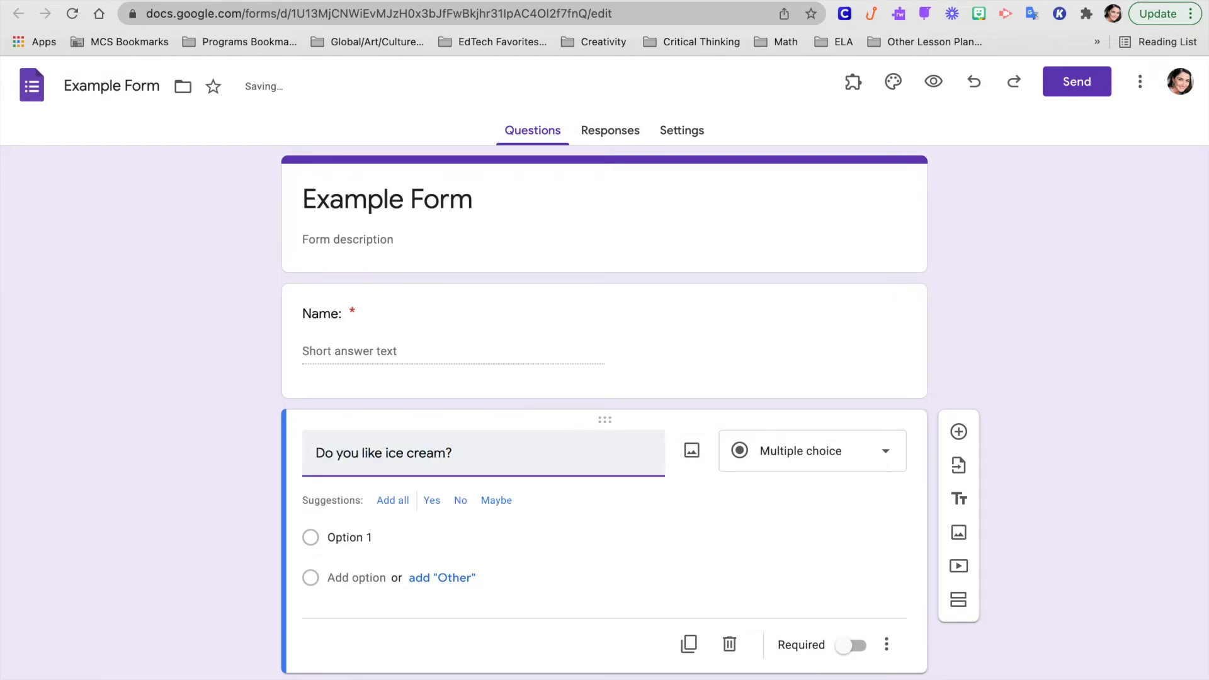
pyautogui.click(430, 502)
pyautogui.click(432, 502)
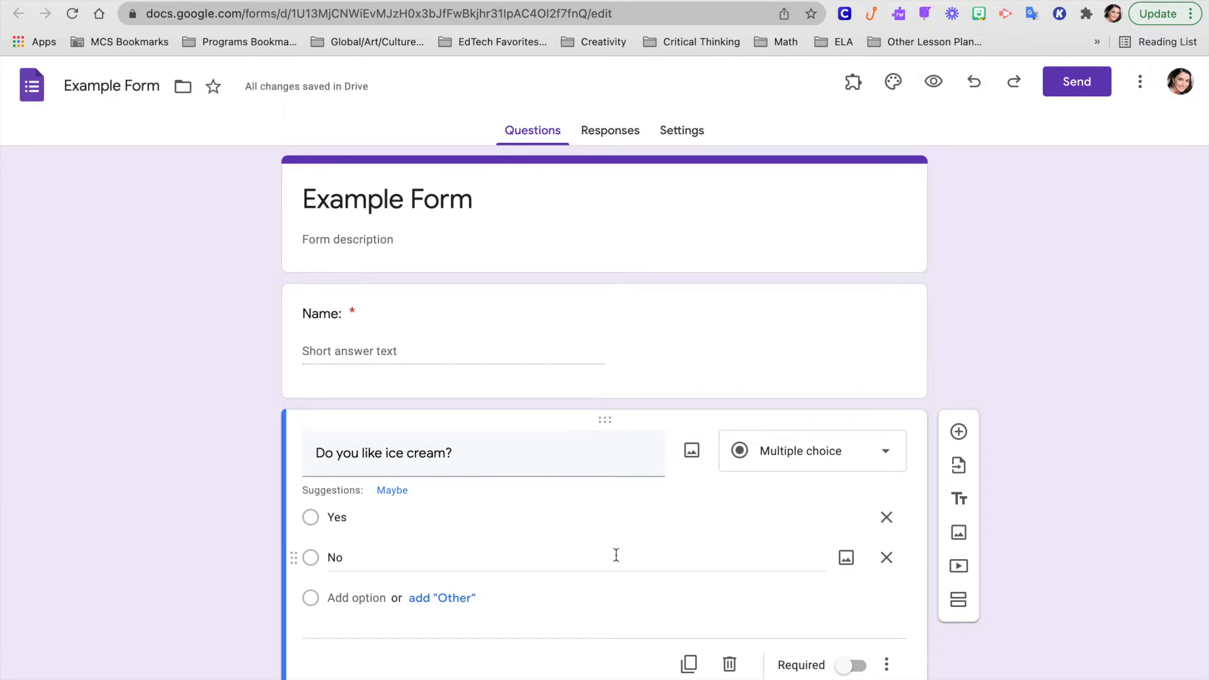
pyautogui.click(854, 665)
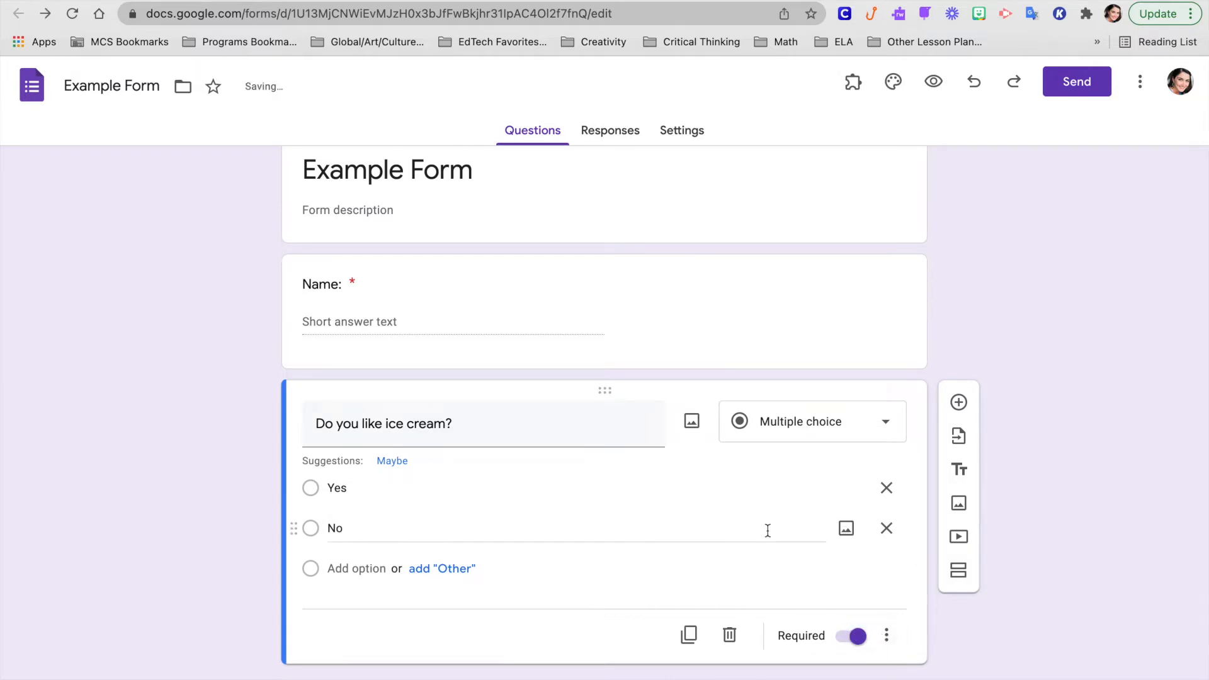
# - Add a section after the ice cream question and title it "Ice Cream Lovers!"
pyautogui.click(960, 573)
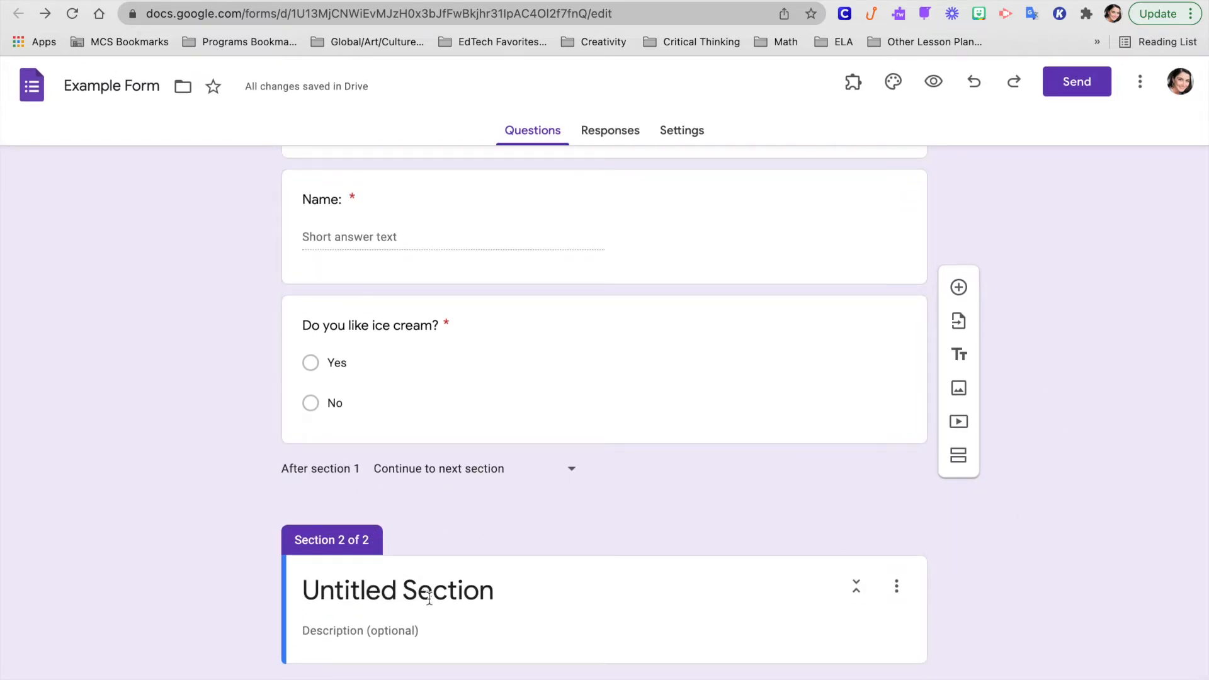
pyautogui.click(464, 590)
pyautogui.moveTo(497, 590); pyautogui.dragTo(177, 557)
pyautogui.write('I')
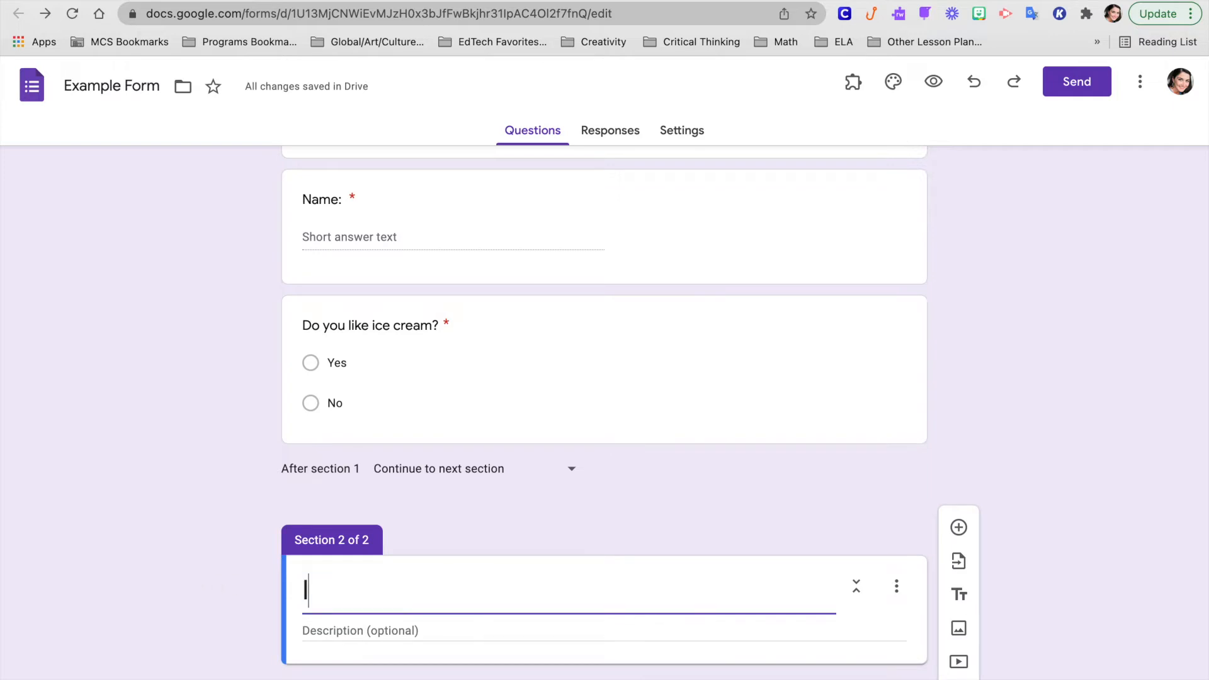
pyautogui.write('ce Cream Lovers!')
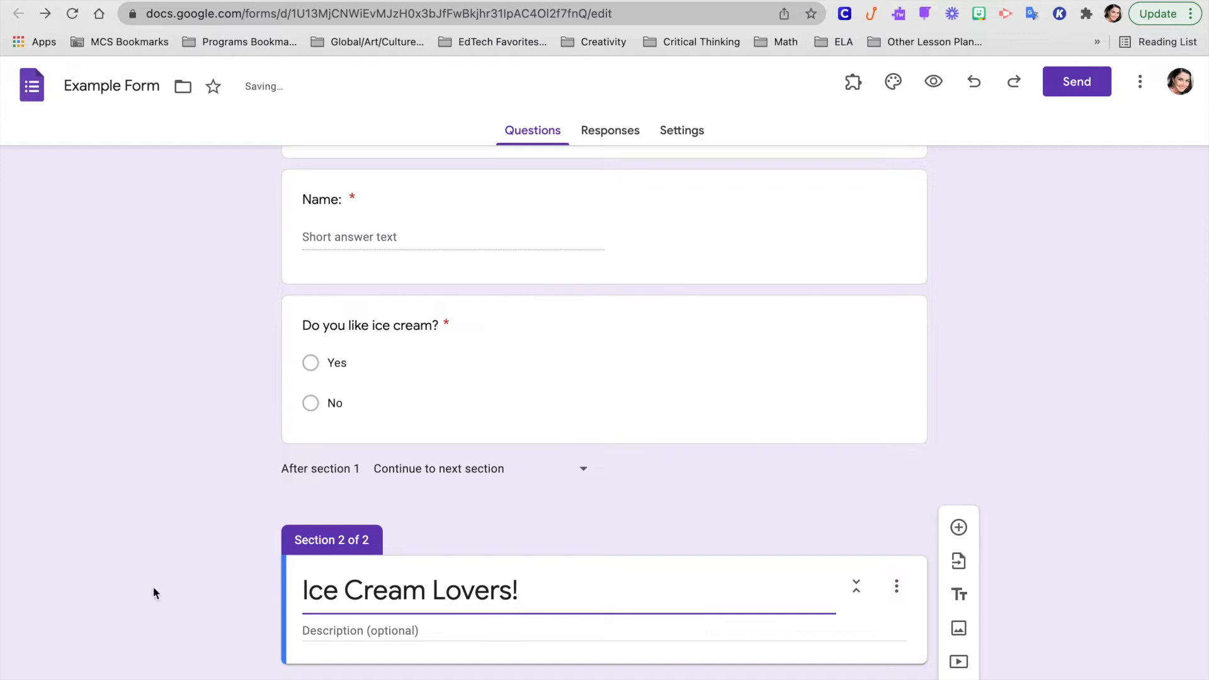
# - Add a checkboxes question "What is your favorite topping?" to the "Ice Cream Lovers!" section
pyautogui.click(959, 527)
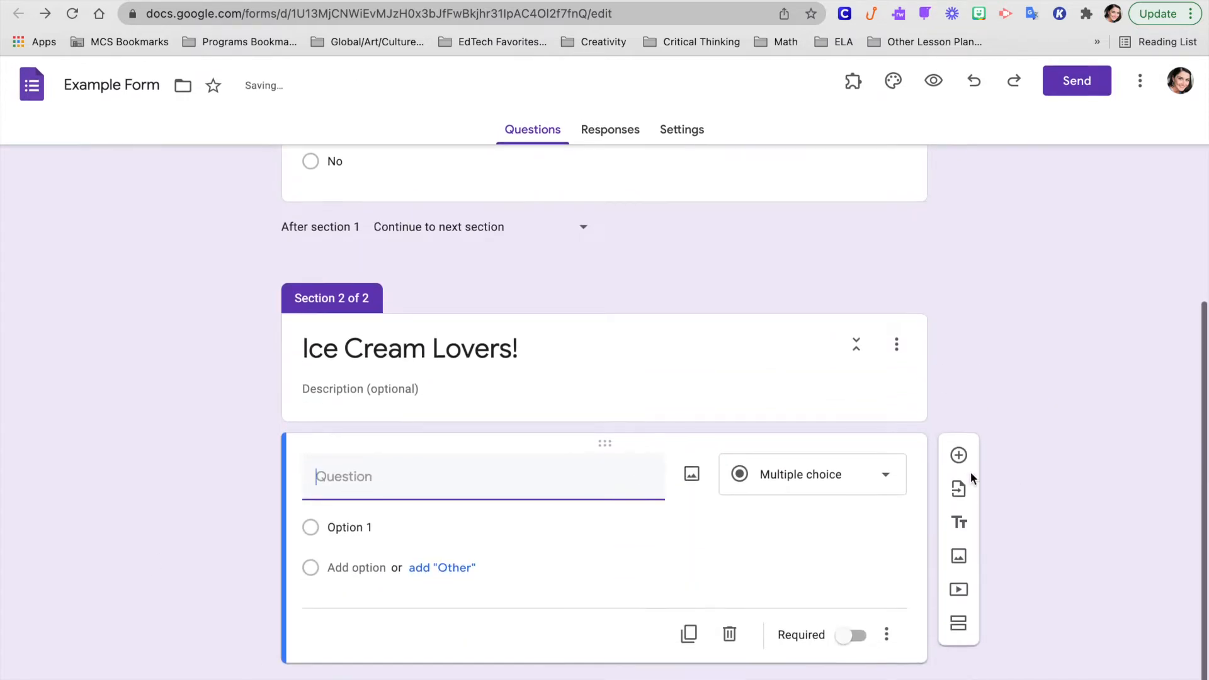
pyautogui.write('What is yo')
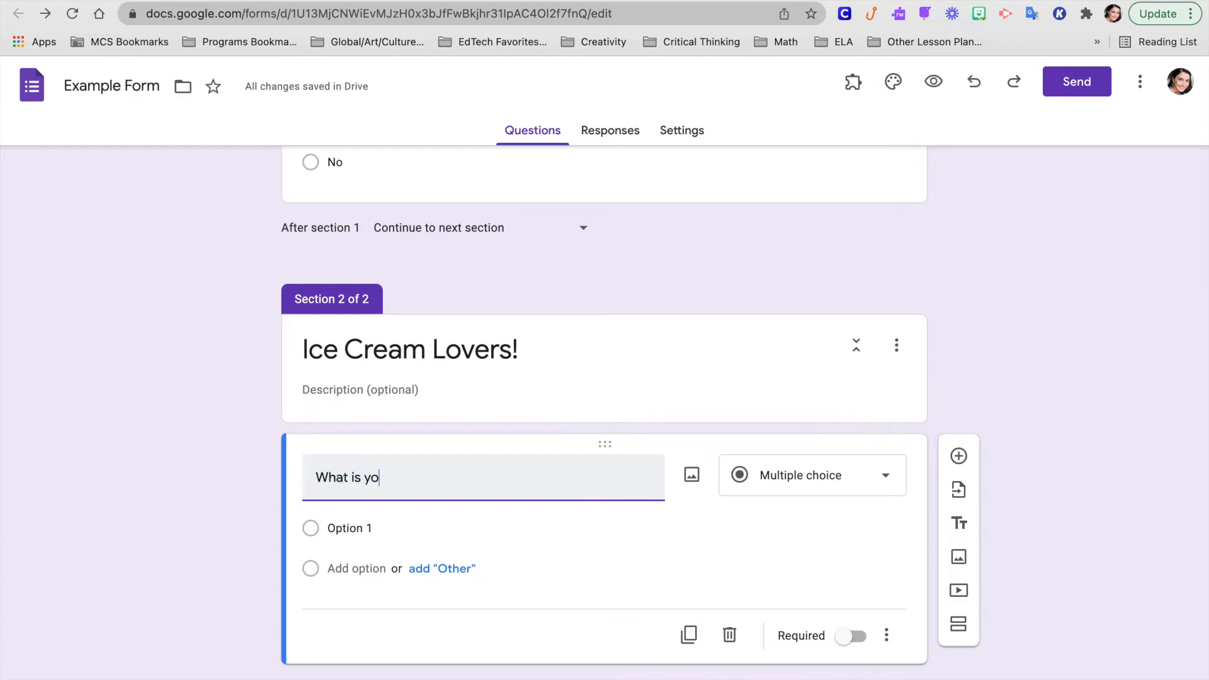
pyautogui.write('ur favorite topping?')
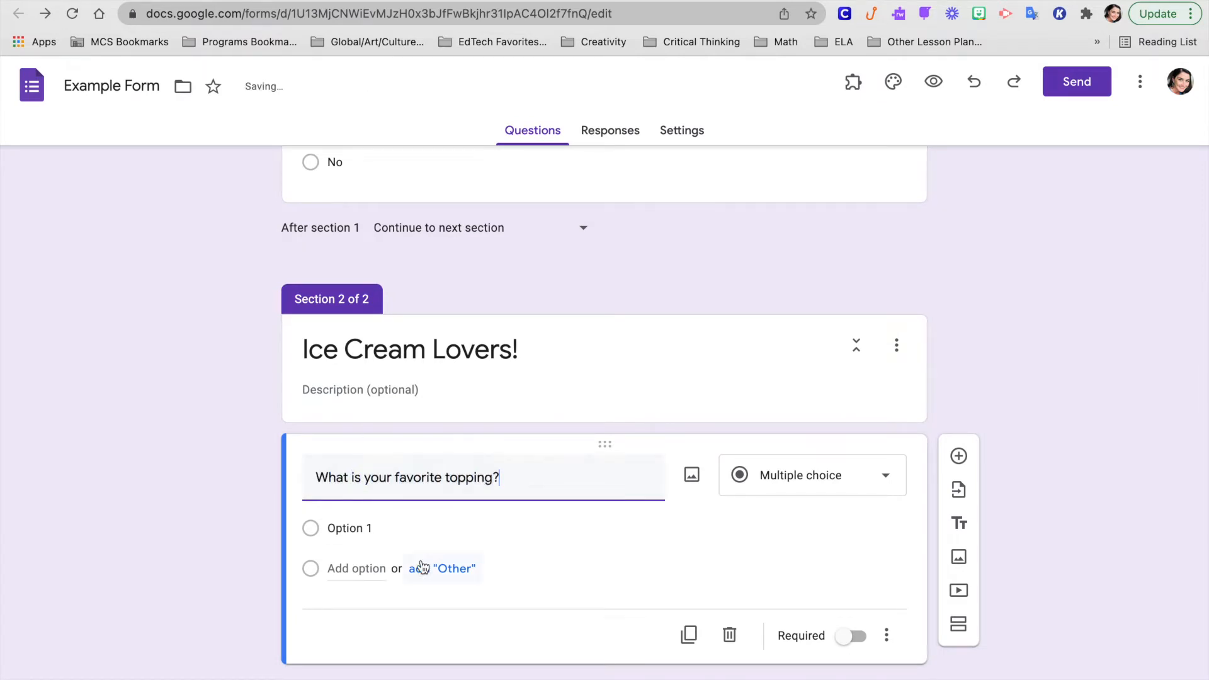
pyautogui.click(888, 479)
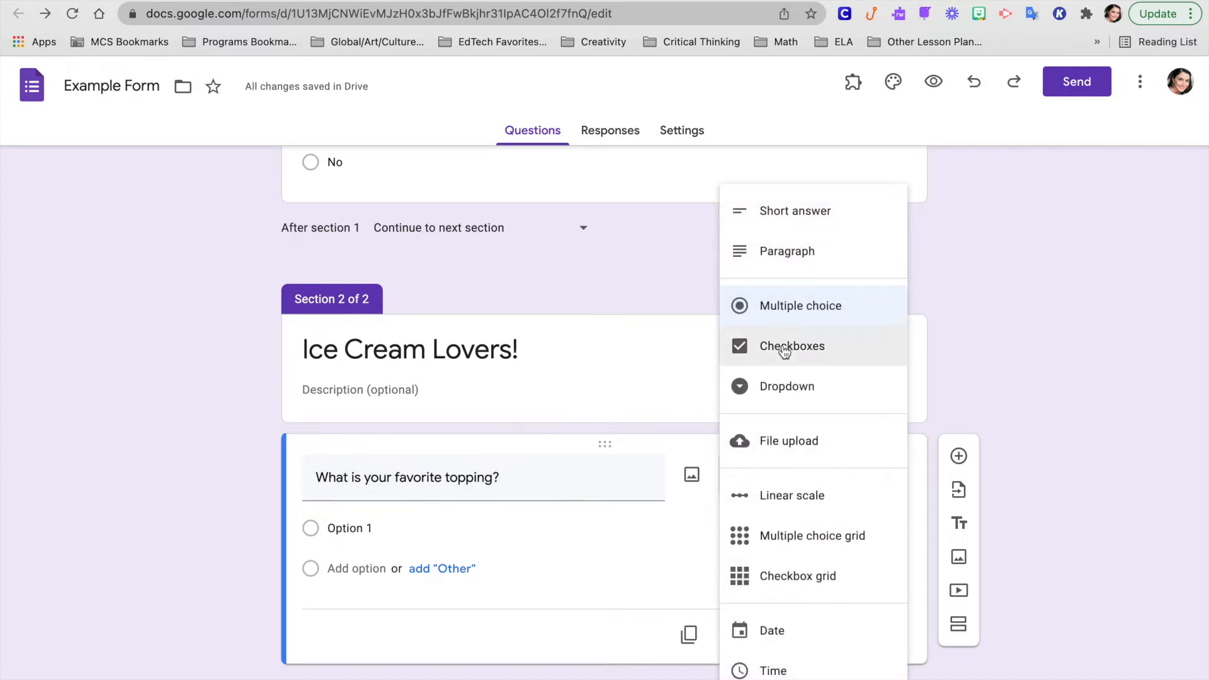
pyautogui.click(765, 349)
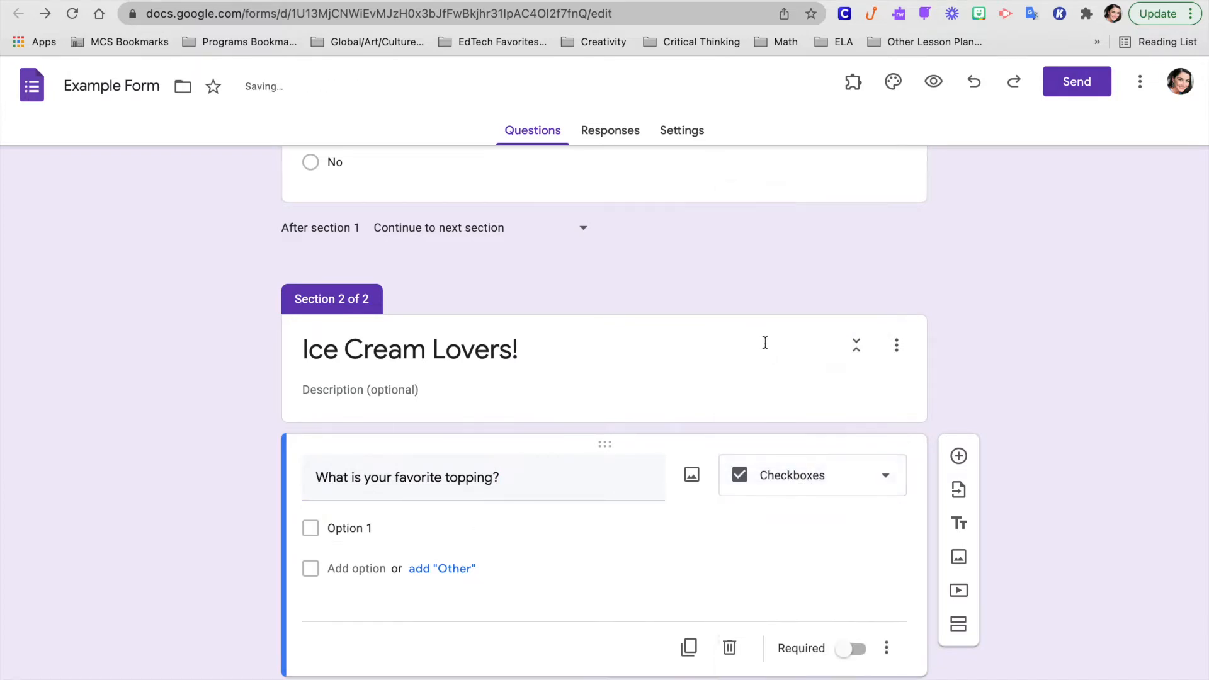
# - Give the topping question the options "hot fudge", "sprinkles" and "whipped cream", and make it required
pyautogui.click(362, 531)
pyautogui.write('hot fudhe')
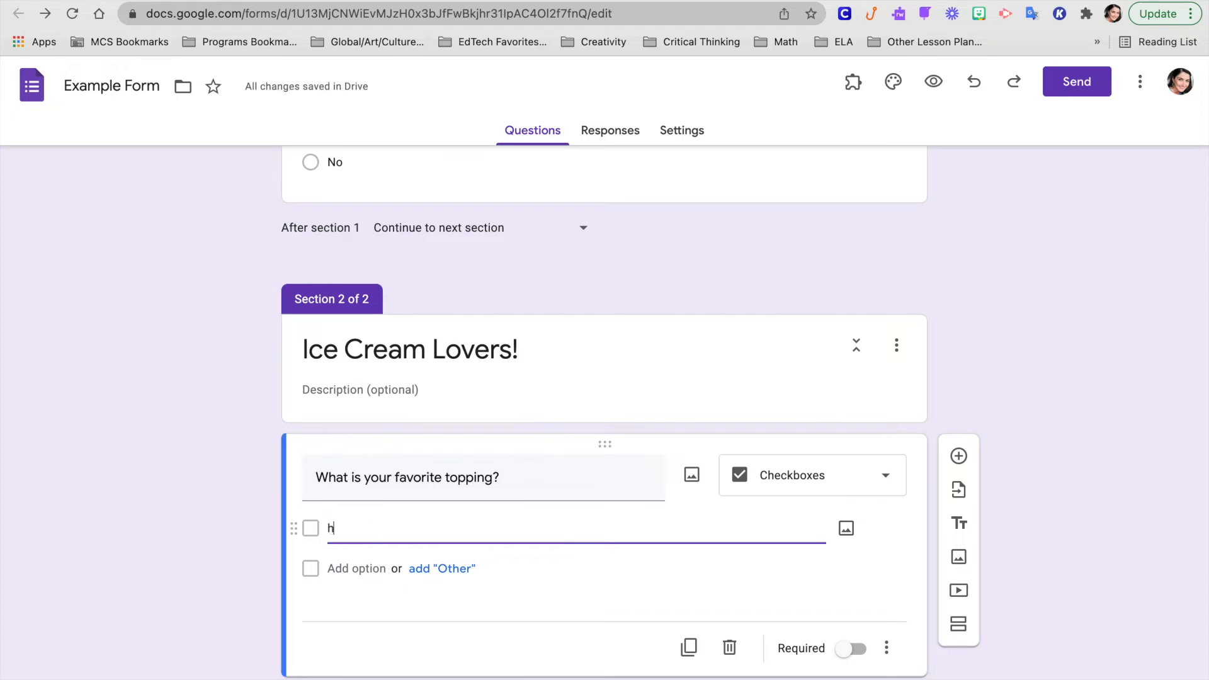
pyautogui.press('BackSpace')
pyautogui.press('BackSpace')
pyautogui.write('ge')
pyautogui.click(360, 569)
pyautogui.write('s')
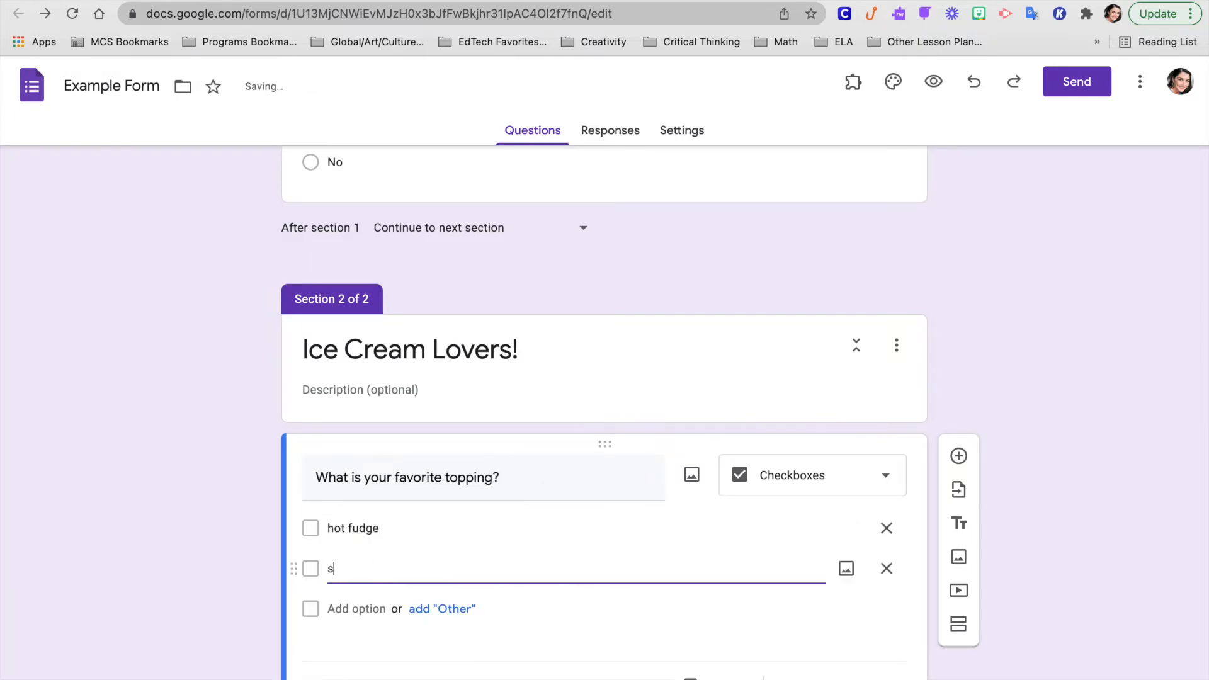
pyautogui.write('prinkles')
pyautogui.click(340, 610)
pyautogui.write('whipped cream')
pyautogui.scroll(-2, 1155, 451)
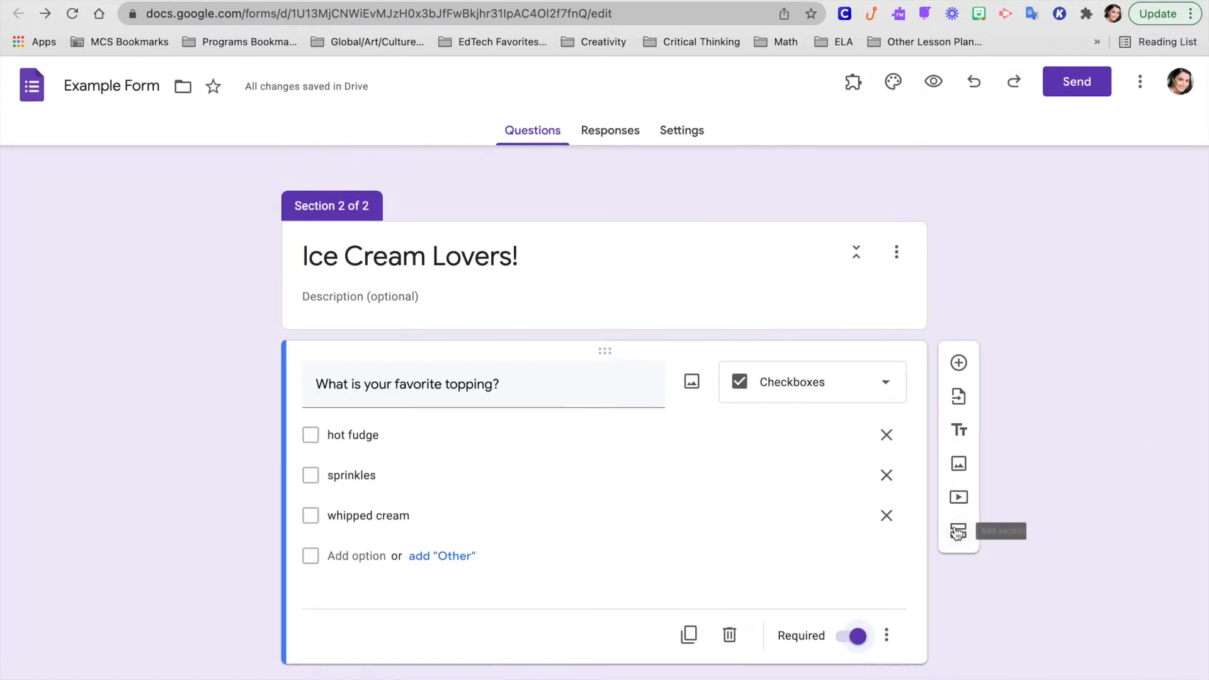
# - Add a third section after the topping question and title it "No Ice Cream For Me!"
pyautogui.click(958, 533)
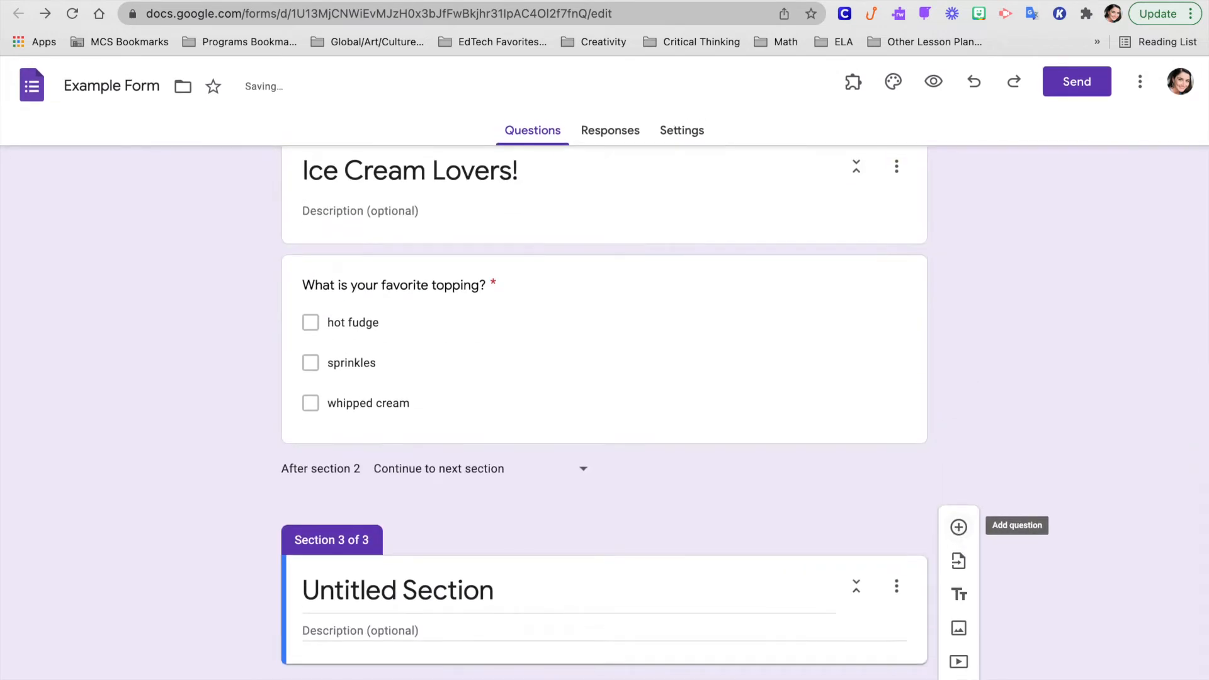
pyautogui.click(448, 595)
pyautogui.moveTo(513, 594); pyautogui.dragTo(86, 556)
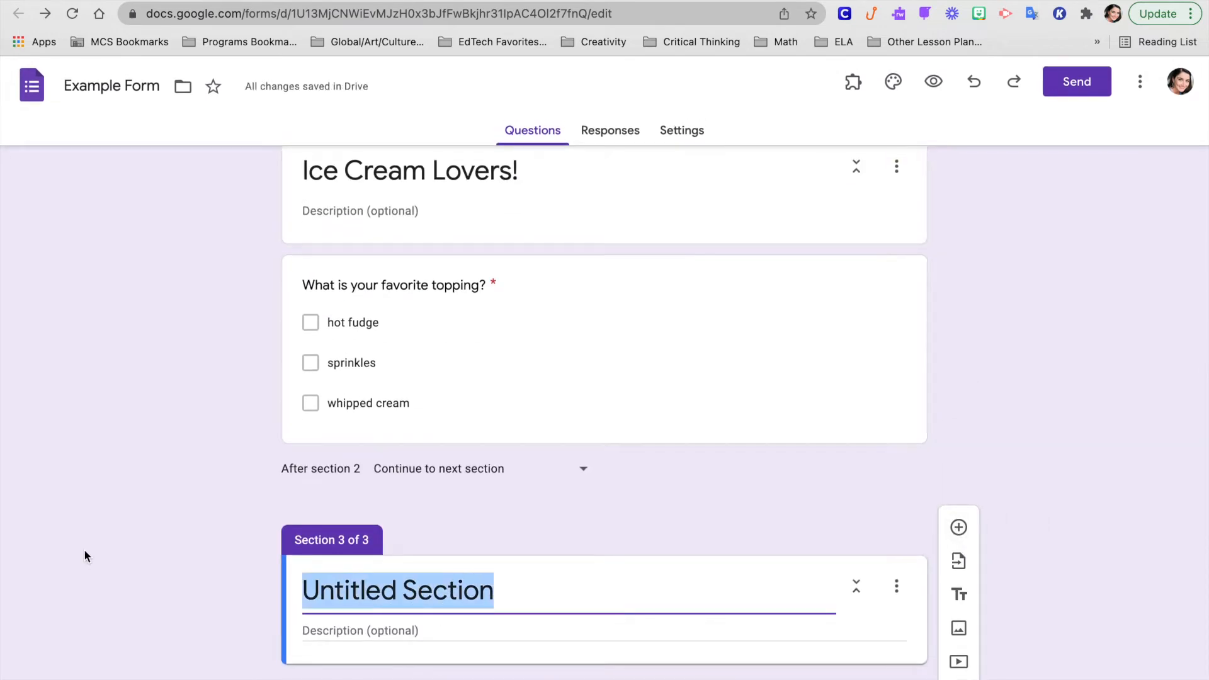
pyautogui.write('No i')
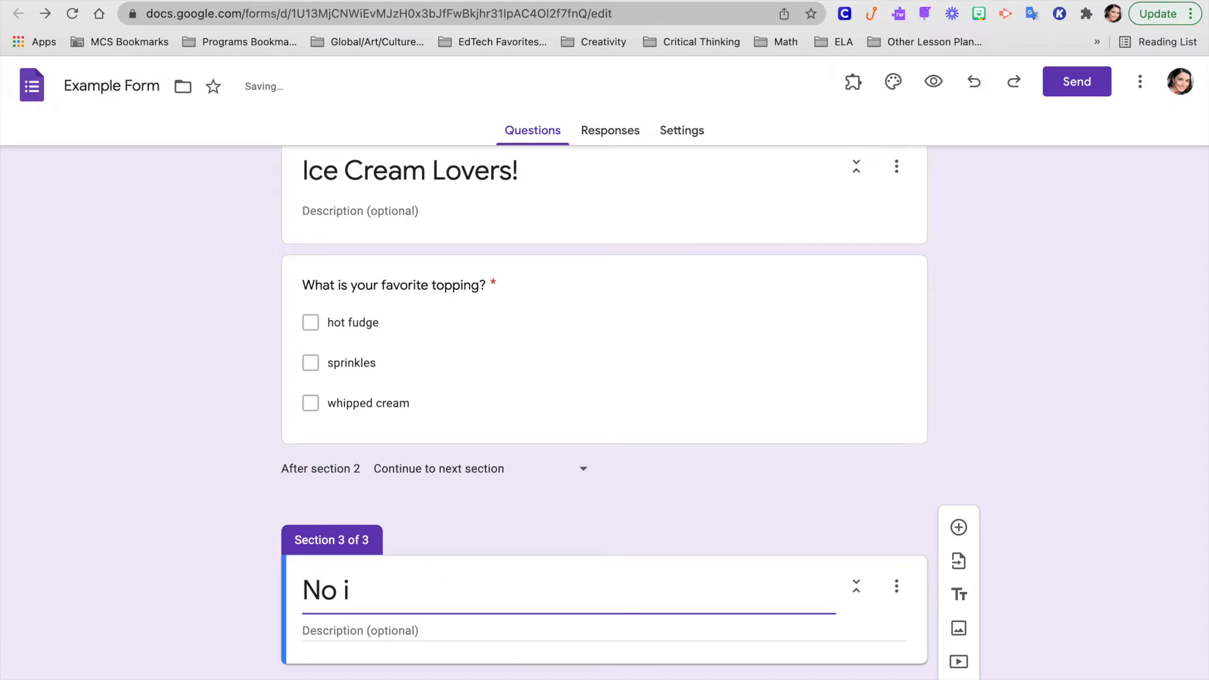
pyautogui.write(' Ice Cream f')
pyautogui.press('BackSpace')
pyautogui.write('For ')
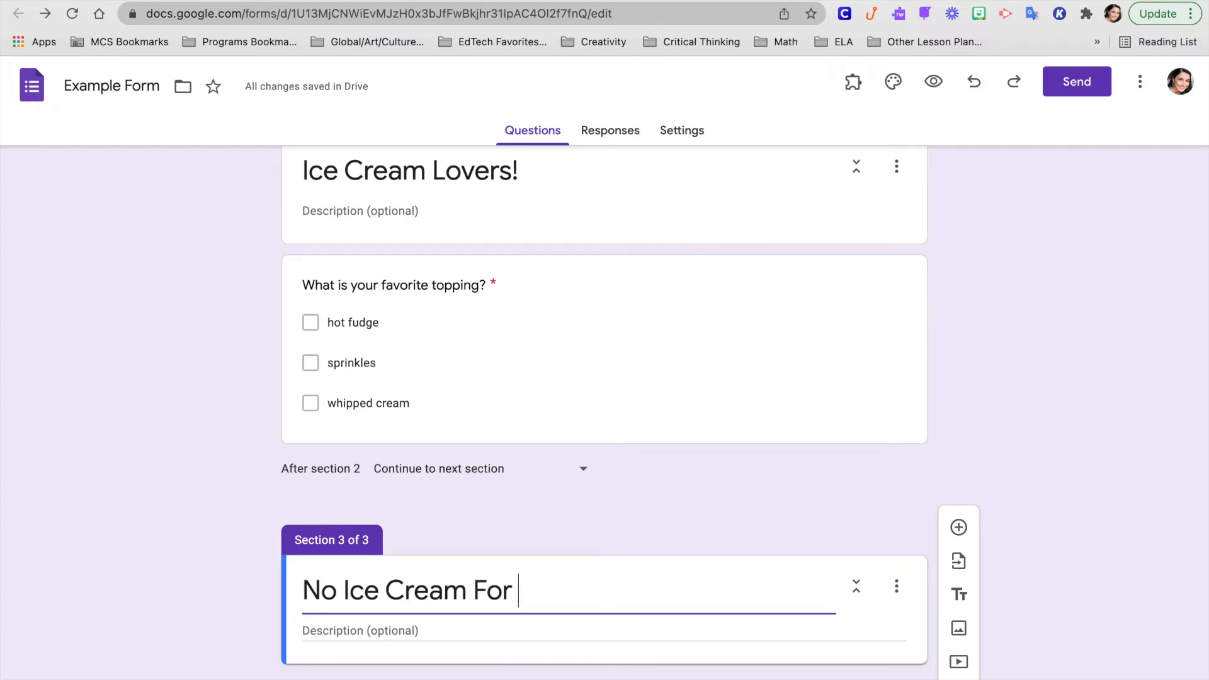
pyautogui.write('Me!')
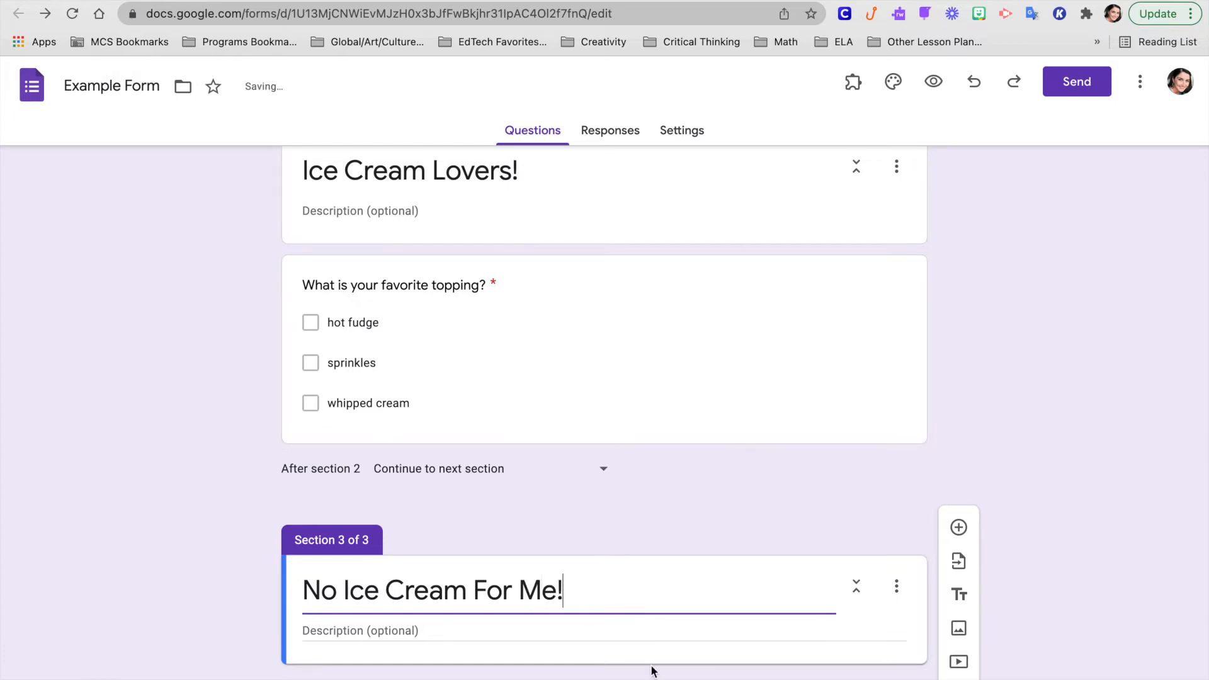
# - Add a required paragraph question "What type of dessert do you prefer?" to the "No Ice Cream For Me!" section
pyautogui.click(960, 531)
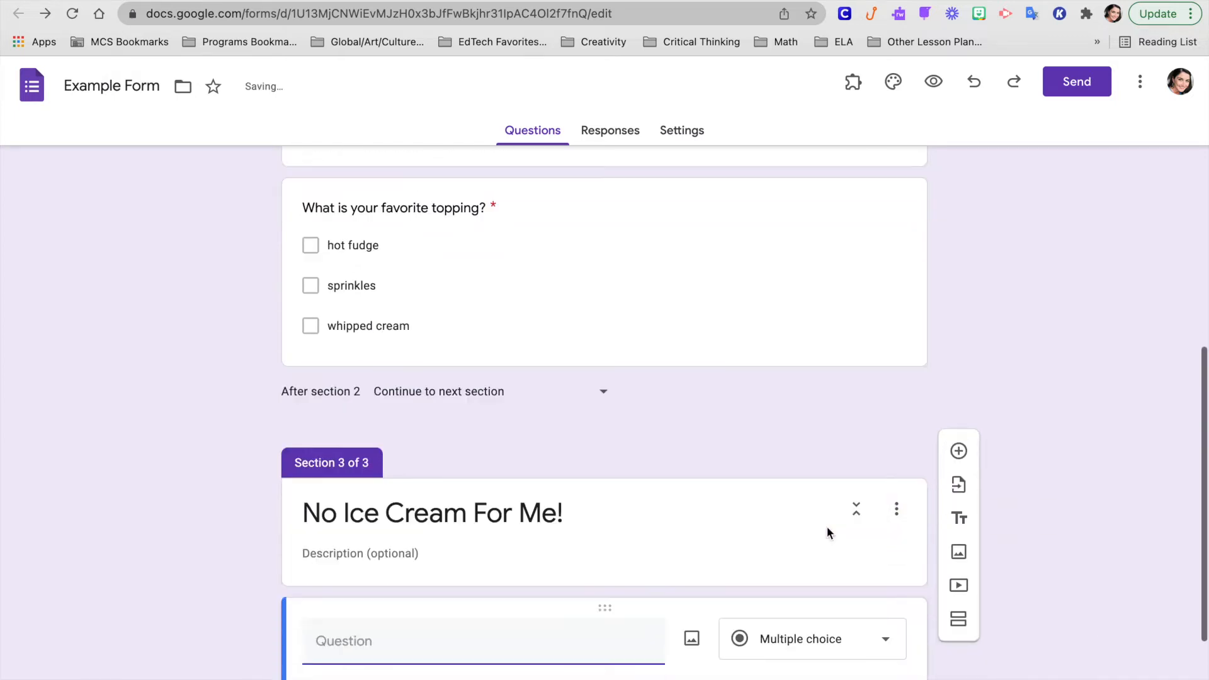
pyautogui.write('What type of dessert do ')
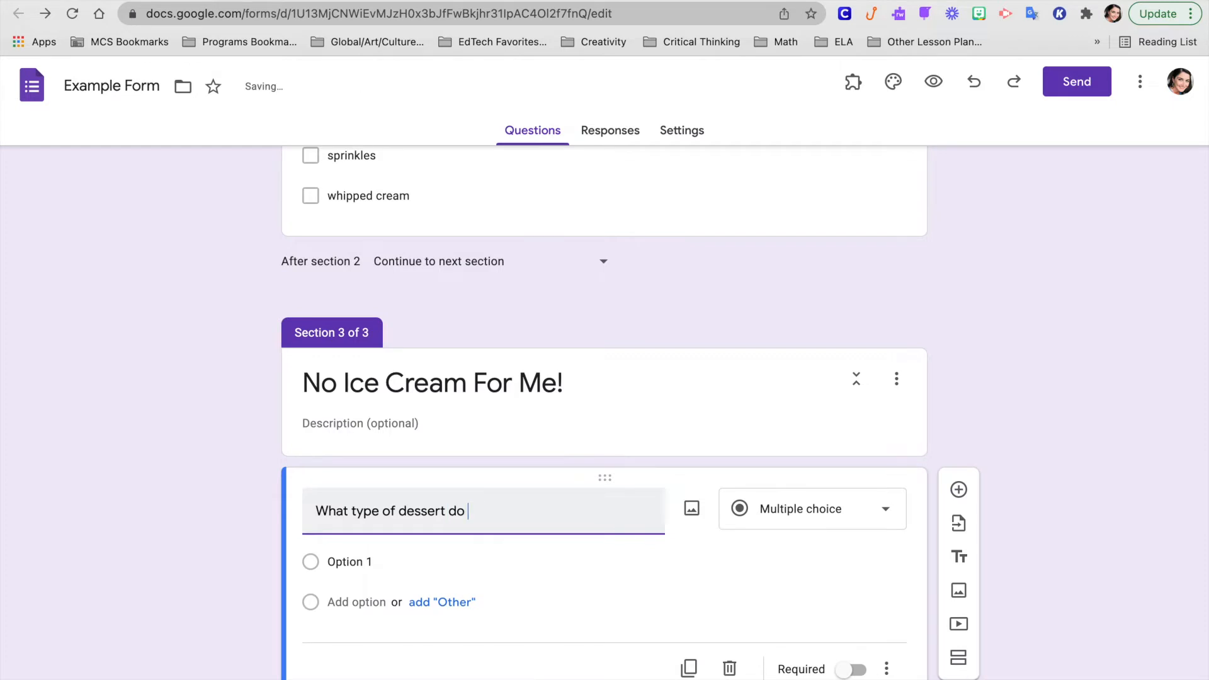
pyautogui.write('you prferefer?')
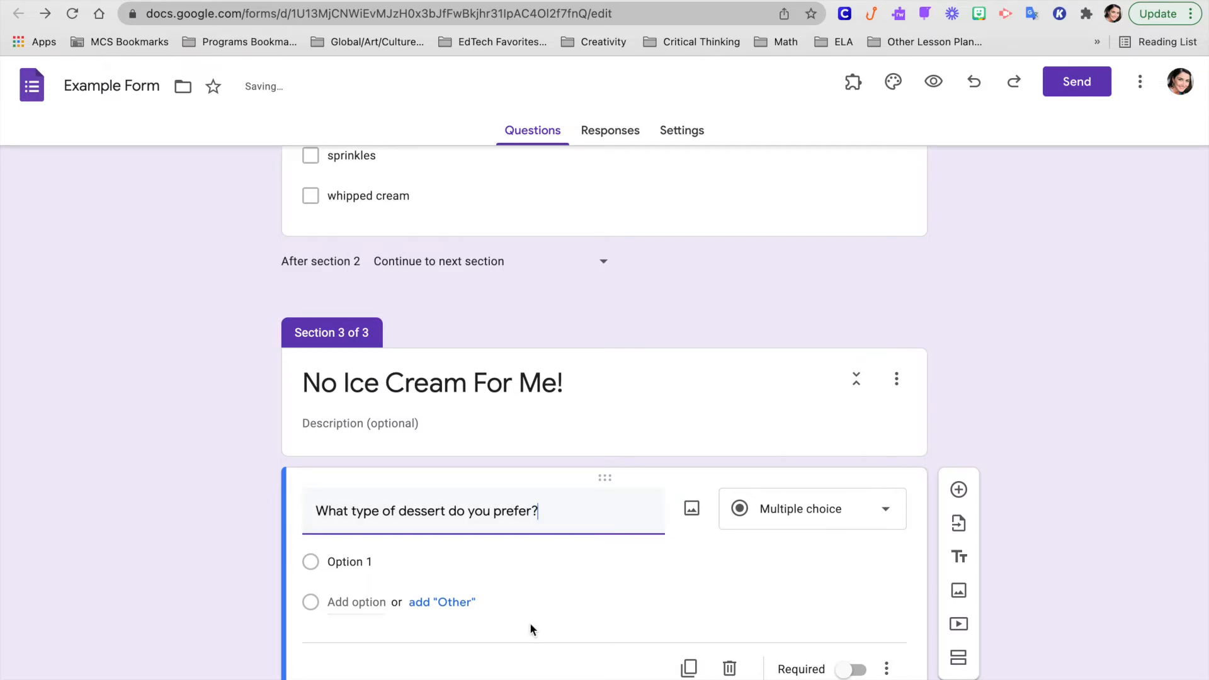
pyautogui.click(608, 596)
pyautogui.click(807, 524)
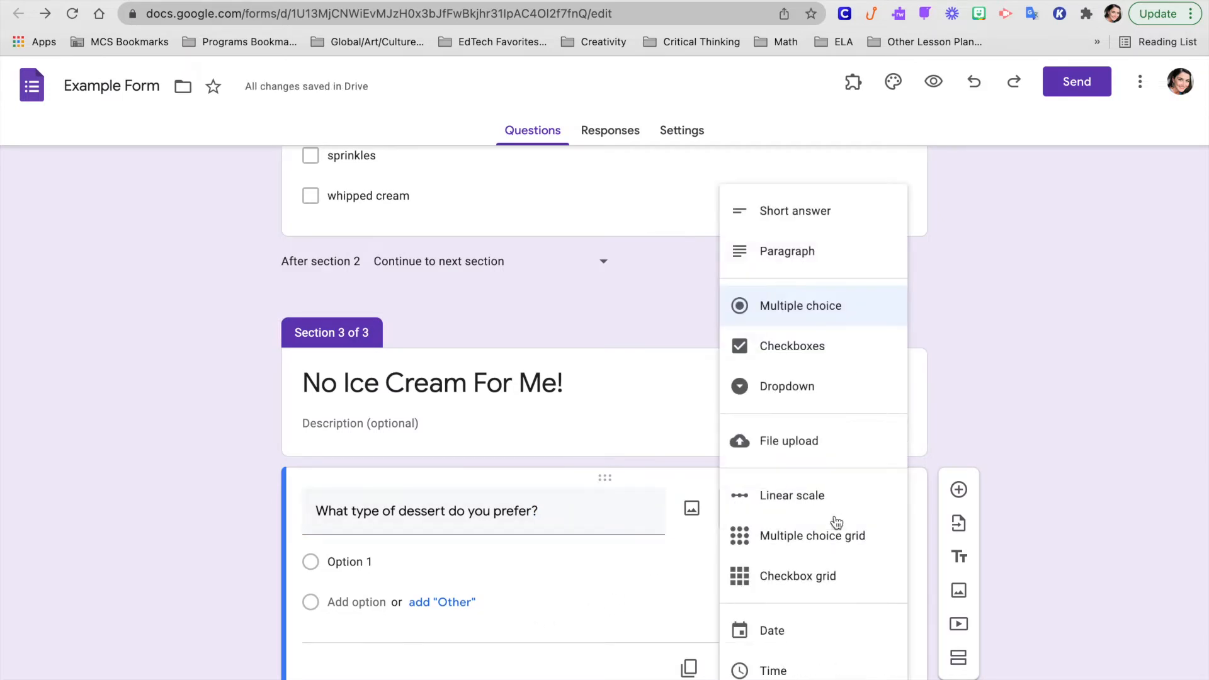
pyautogui.click(799, 263)
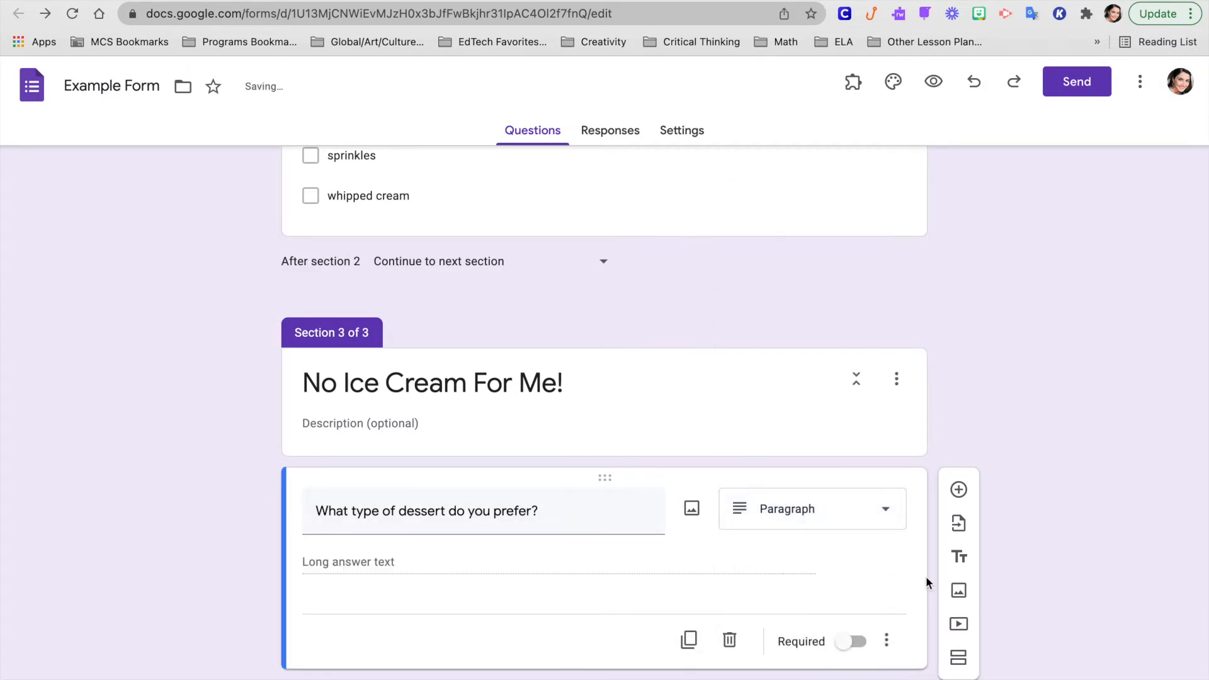
pyautogui.click(858, 640)
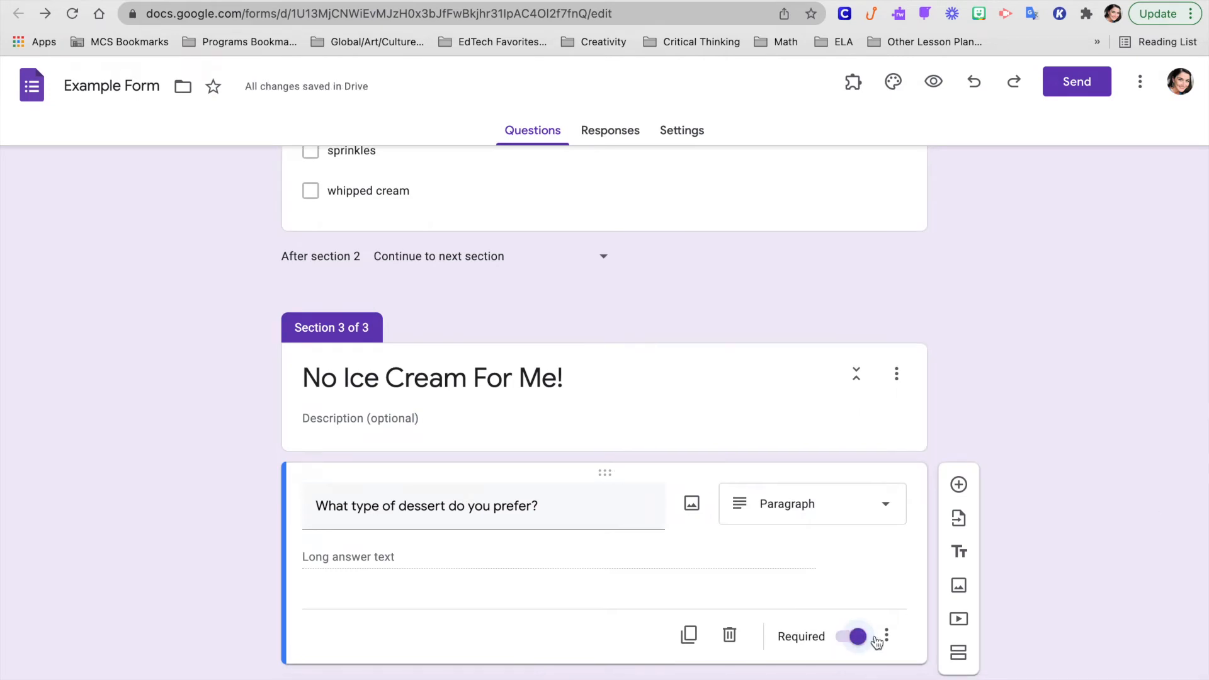
# - Enable going to a section based on the answer for the "Do you like ice cream?" question
pyautogui.scroll(5, 1009, 411)
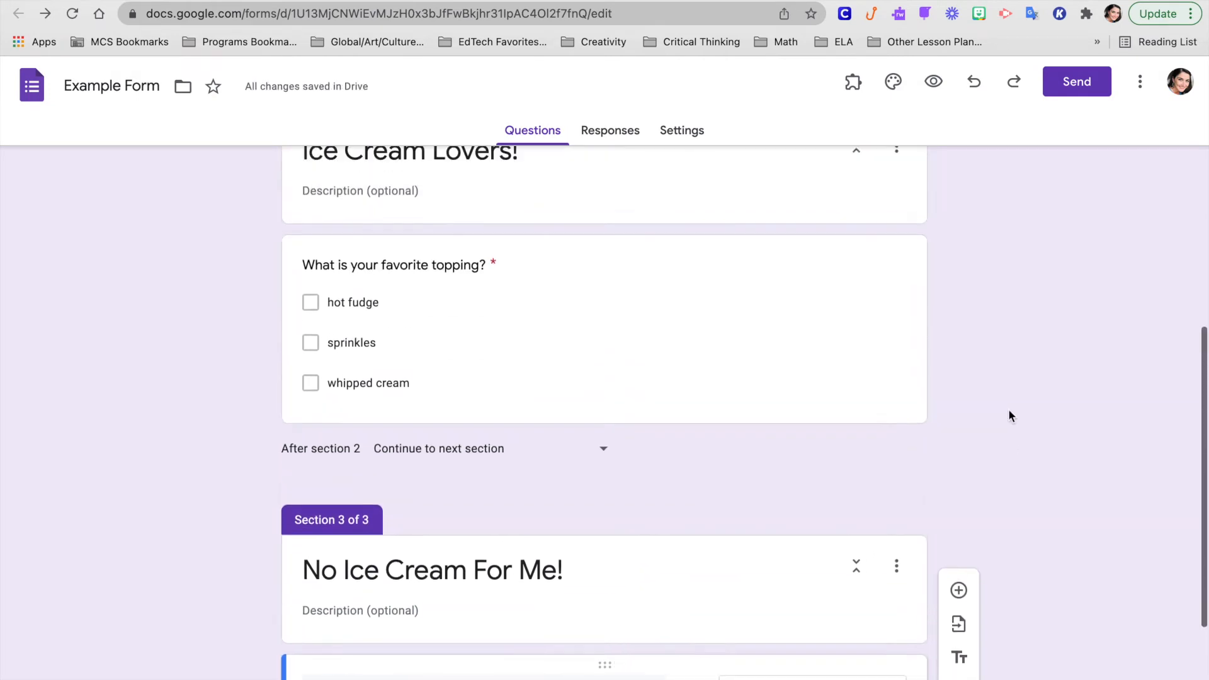
pyautogui.scroll(5, 1009, 419)
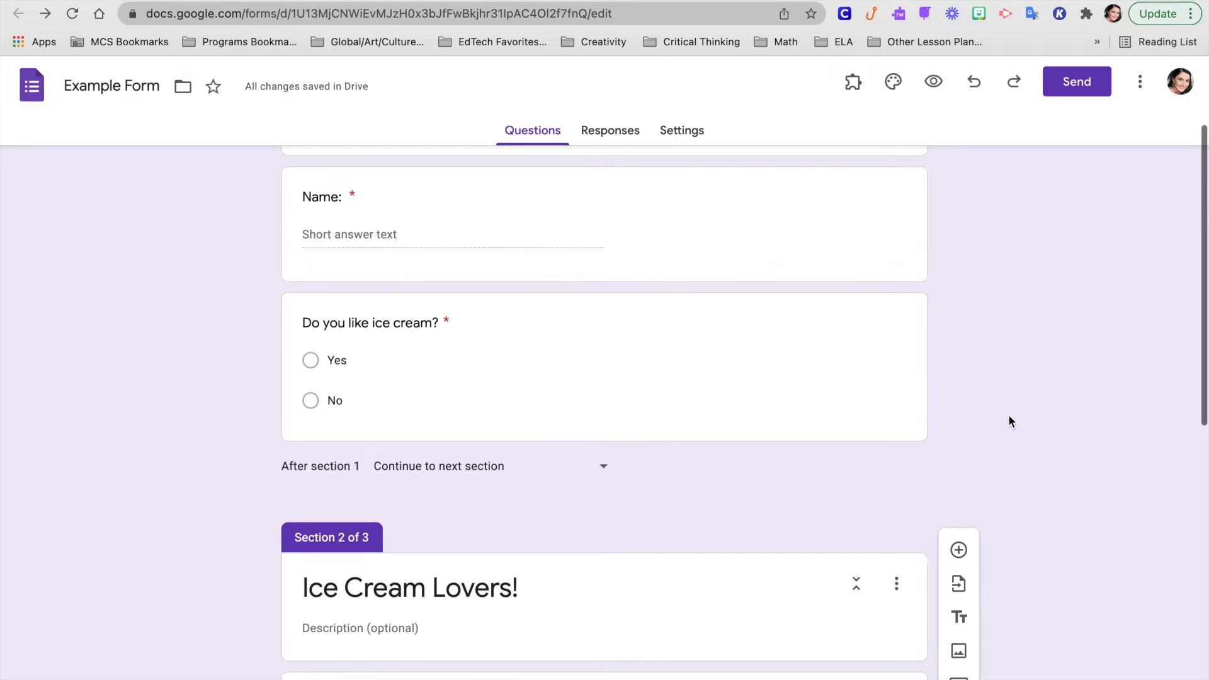
pyautogui.click(429, 369)
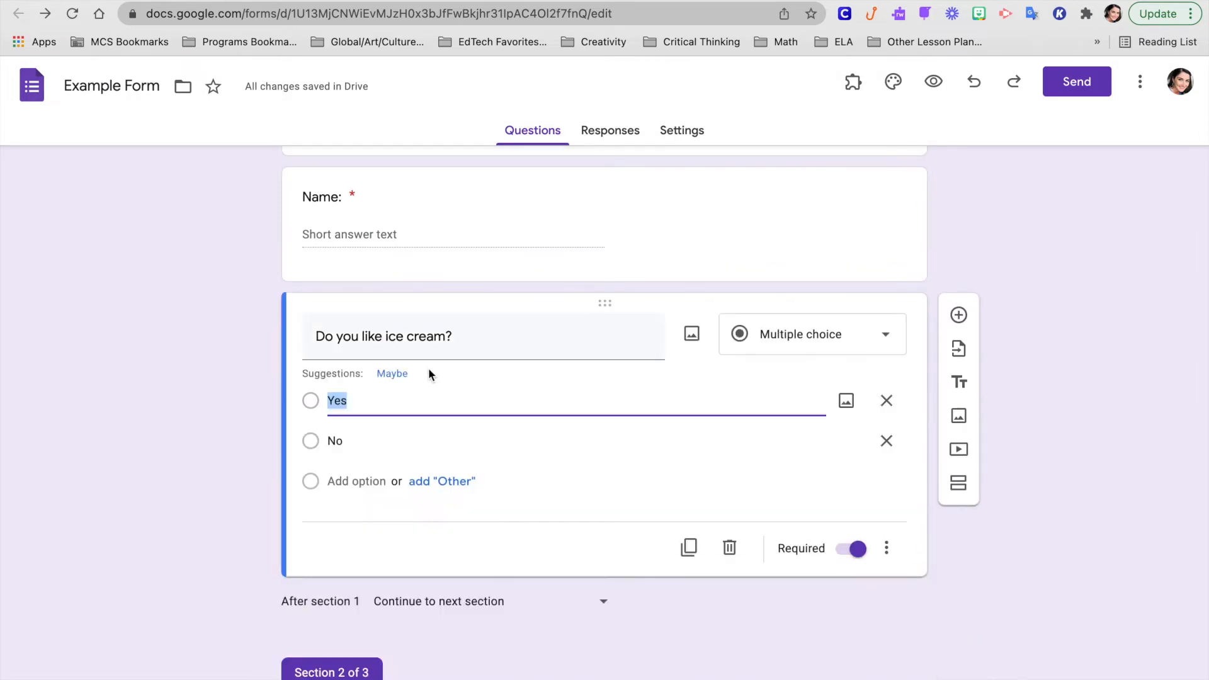
pyautogui.click(886, 550)
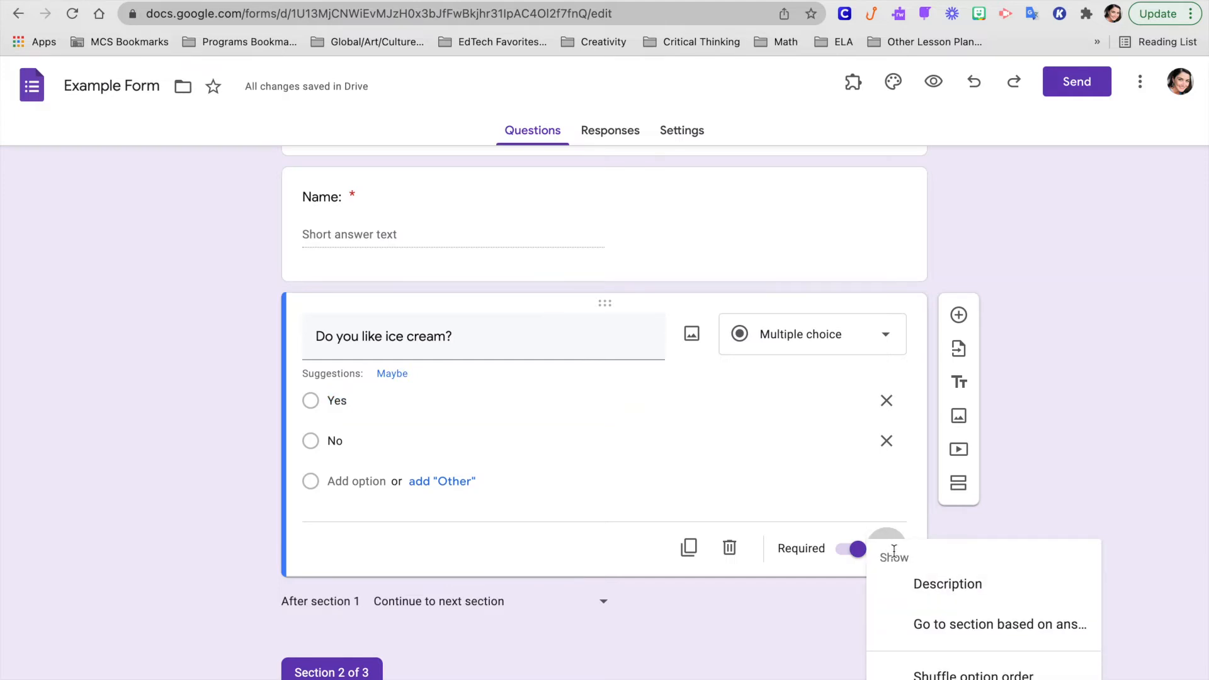
pyautogui.click(944, 631)
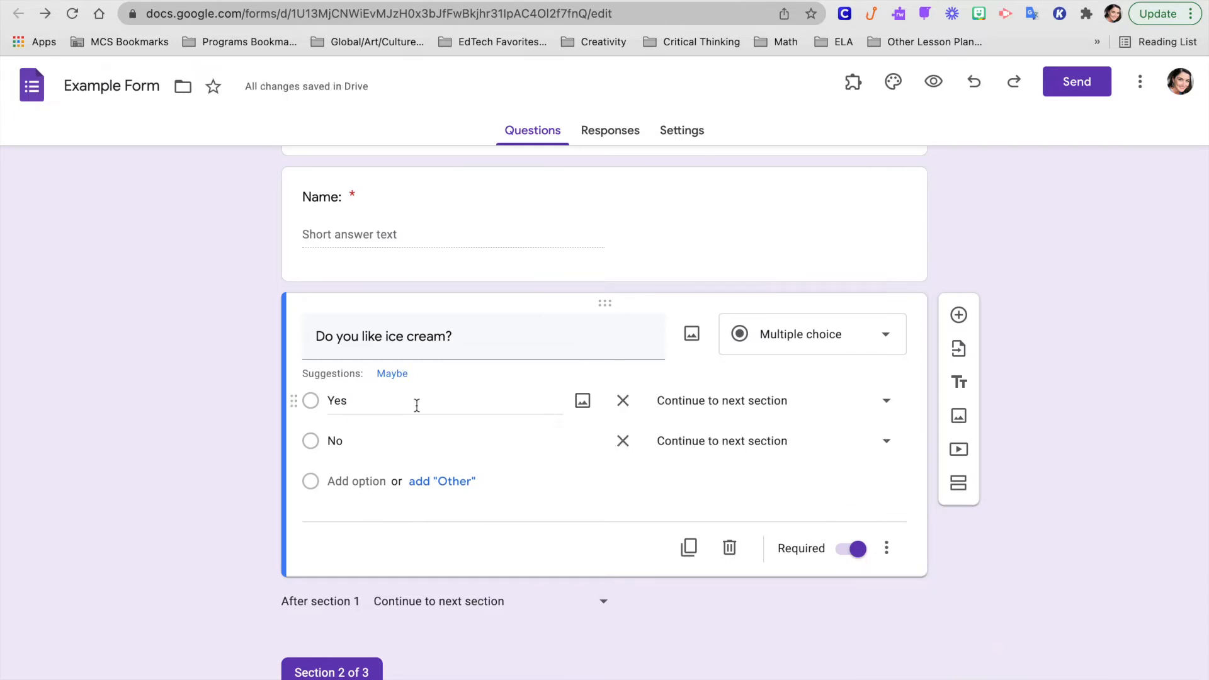
# - Route the "No" answer of the ice cream question to section 3 (No Ice Cream For Me!)
pyautogui.scroll(-5, 1005, 511)
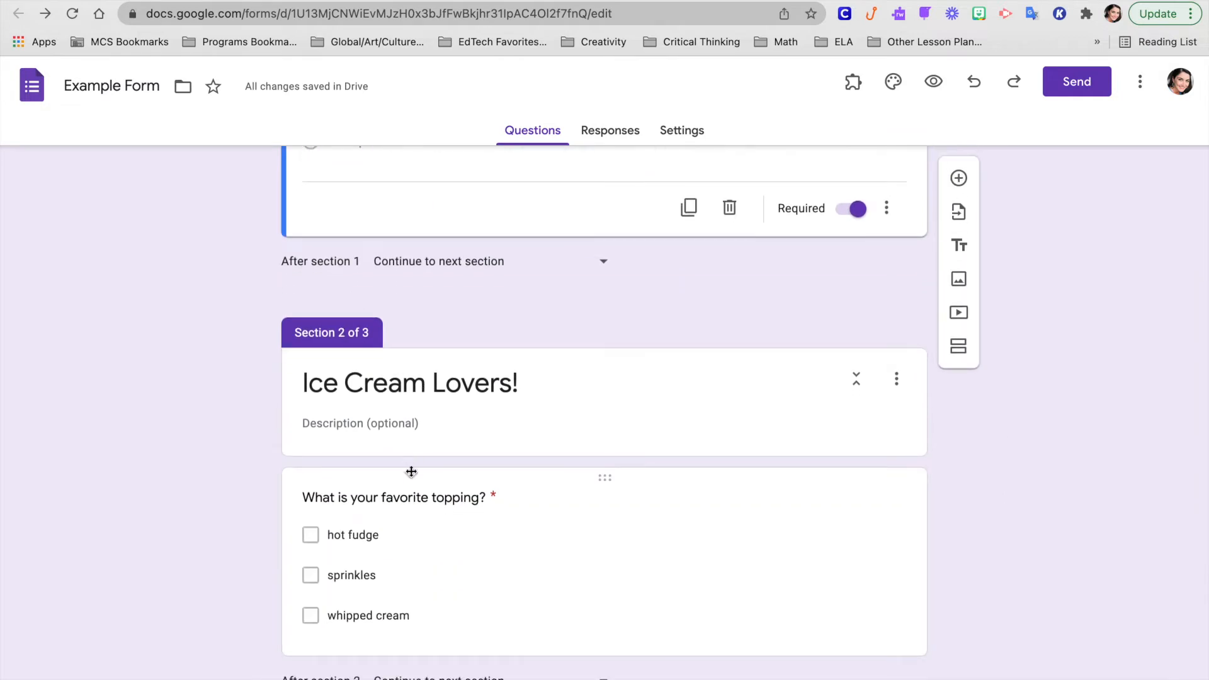
pyautogui.scroll(5, 770, 464)
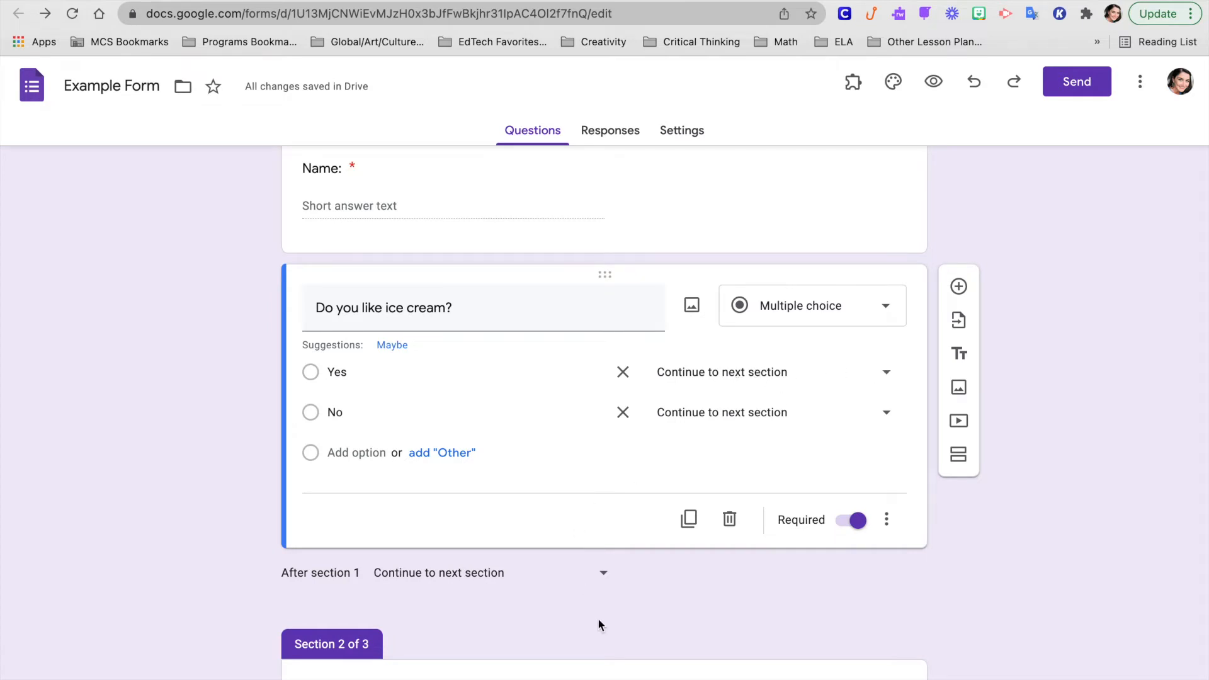
pyautogui.scroll(-2, 598, 624)
pyautogui.scroll(1, 547, 511)
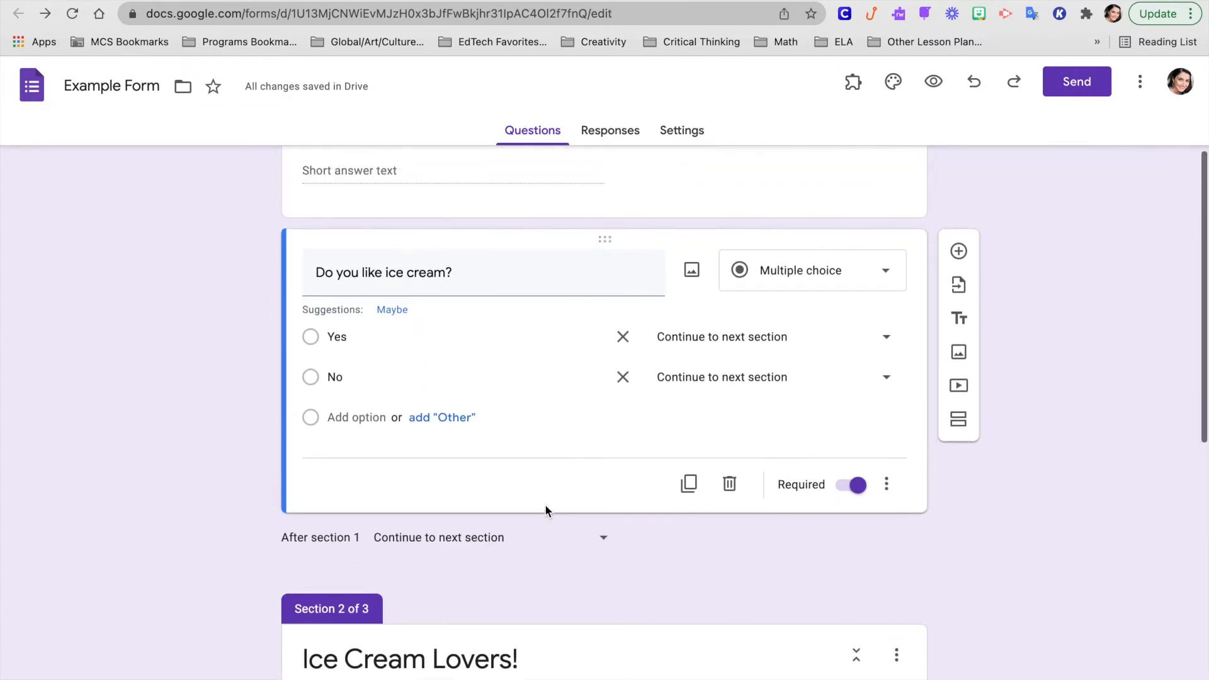
pyautogui.scroll(-10, 714, 581)
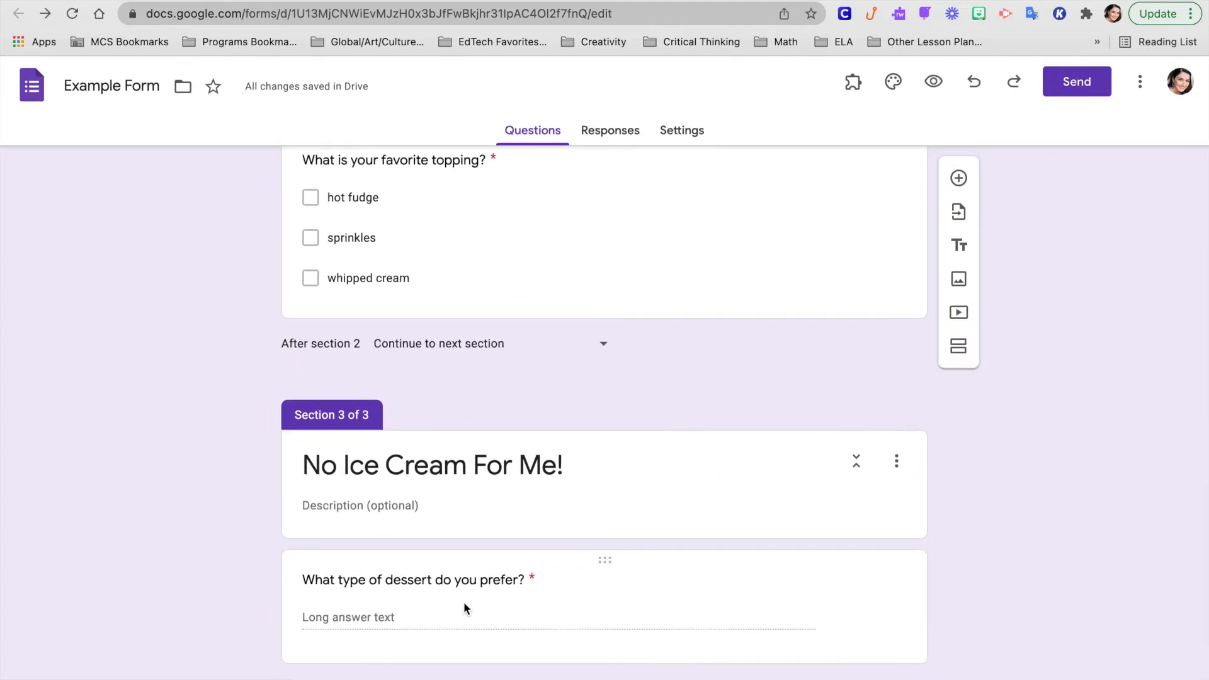
pyautogui.scroll(5, 632, 331)
pyautogui.scroll(4, 632, 331)
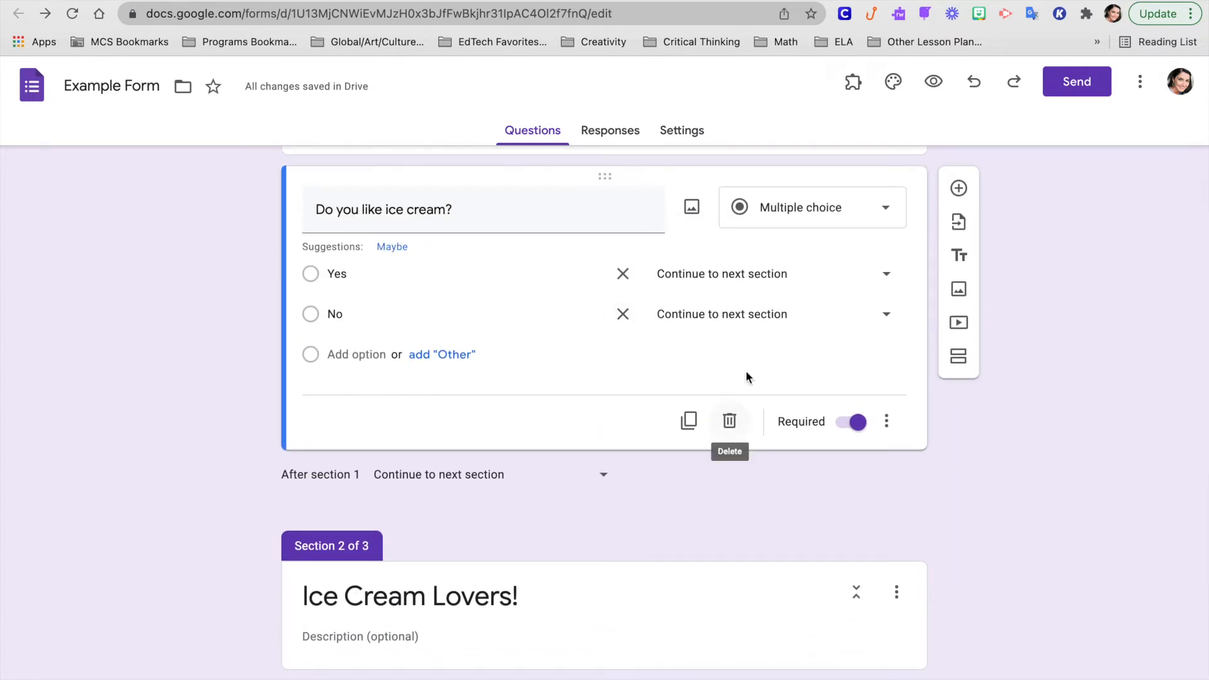
pyautogui.click(887, 318)
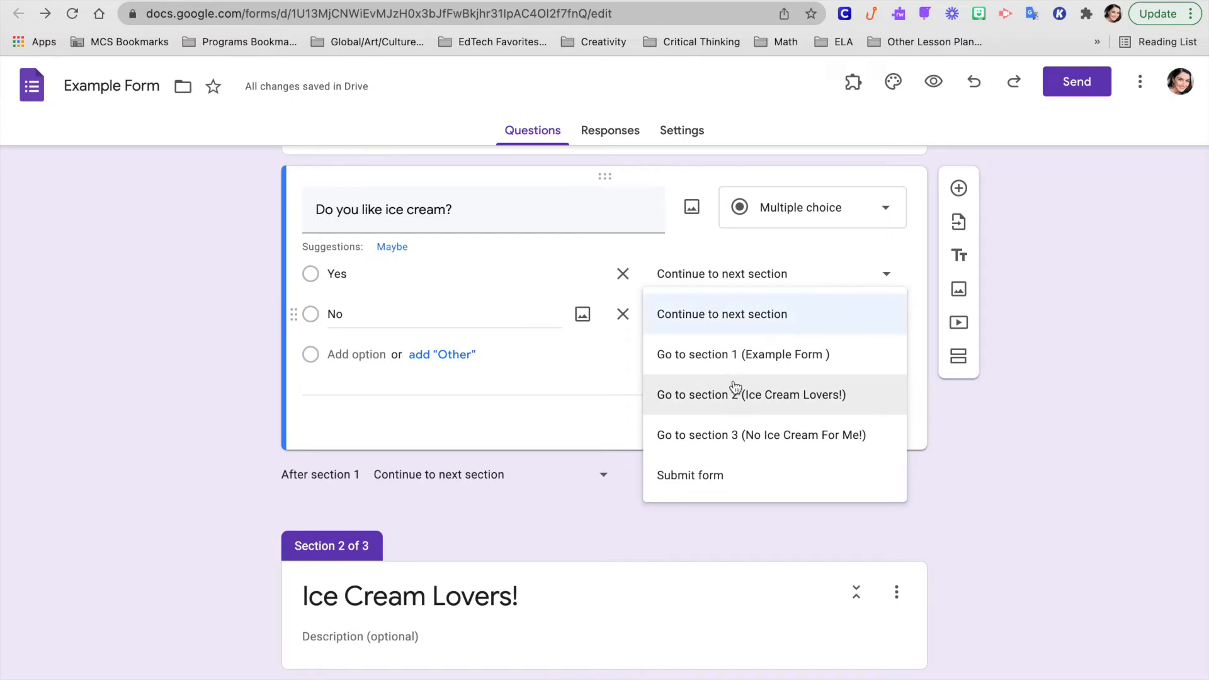
pyautogui.click(730, 436)
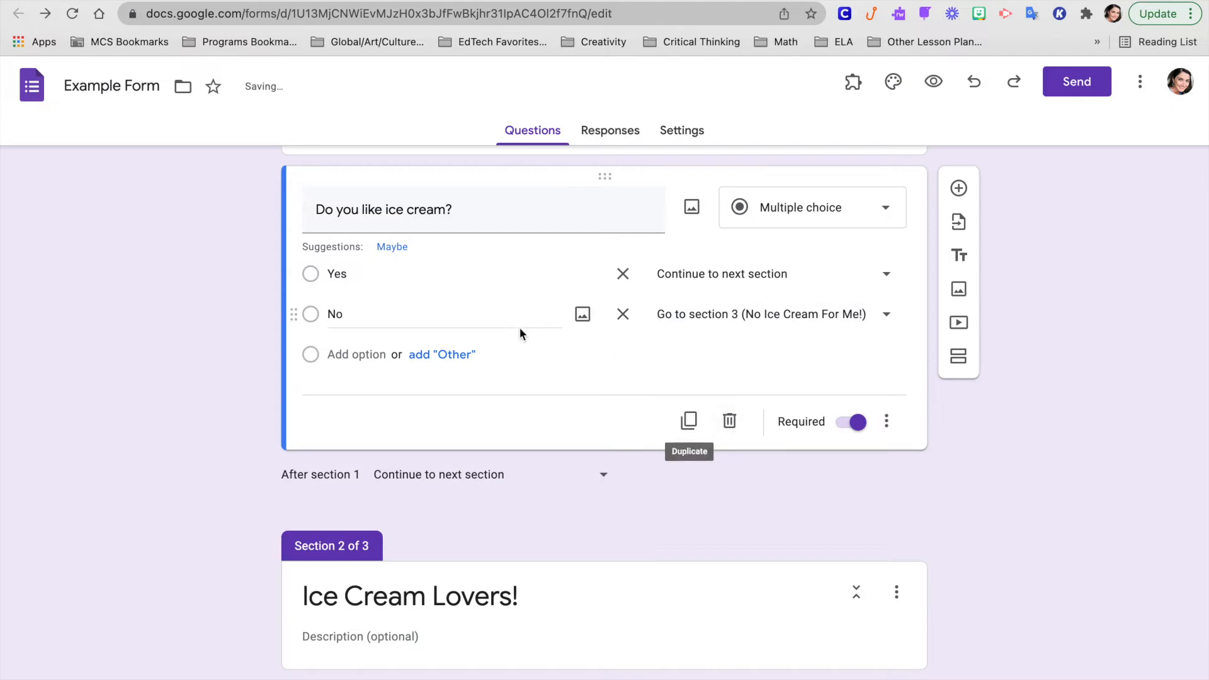
# - Review the order of the sections and where respondents continue after the ice cream and topping questions
pyautogui.scroll(-10, 1120, 579)
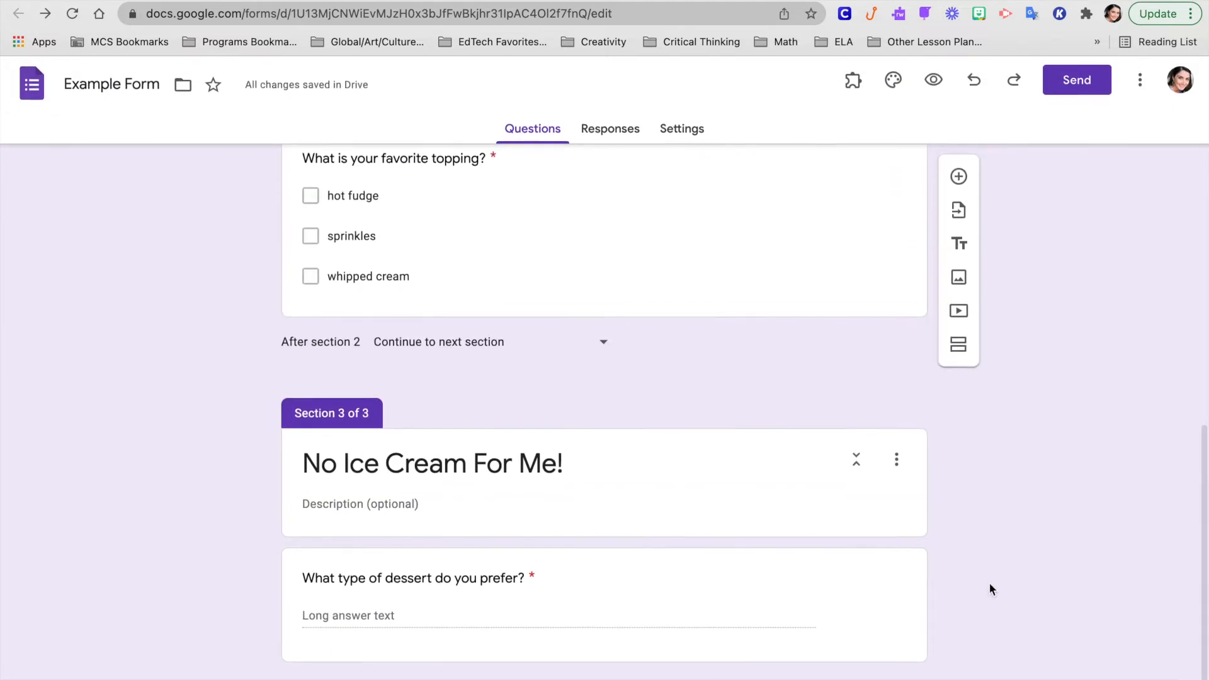
pyautogui.click(717, 606)
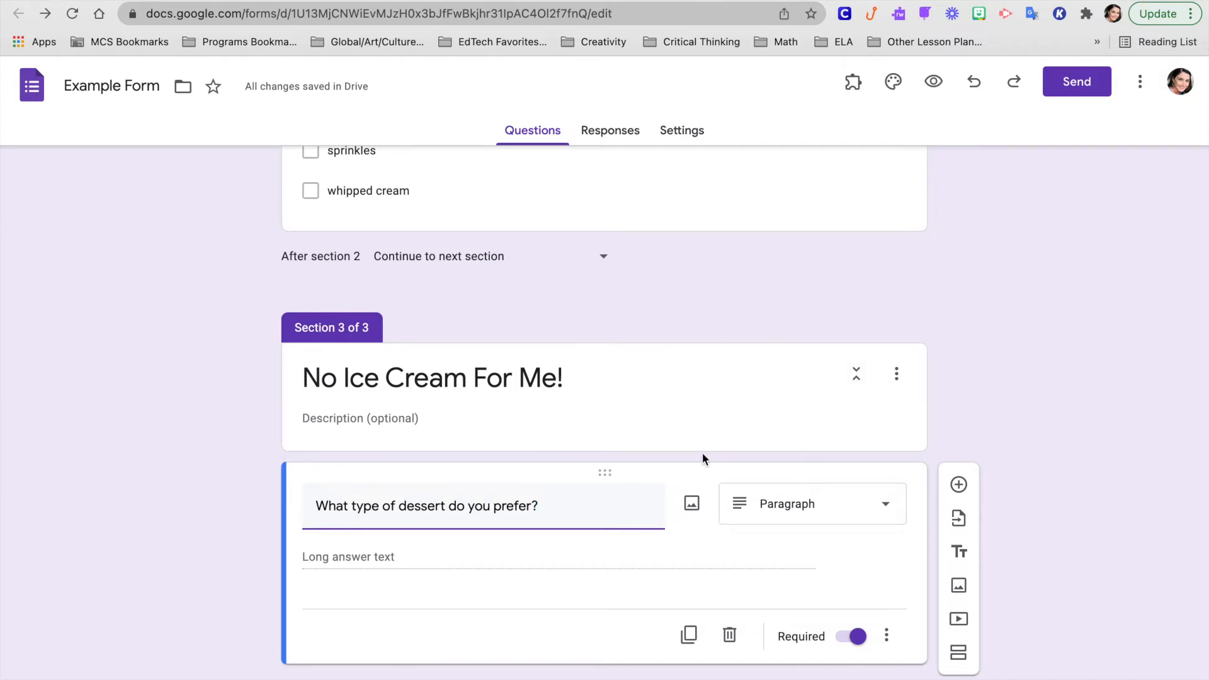
pyautogui.scroll(5, 935, 278)
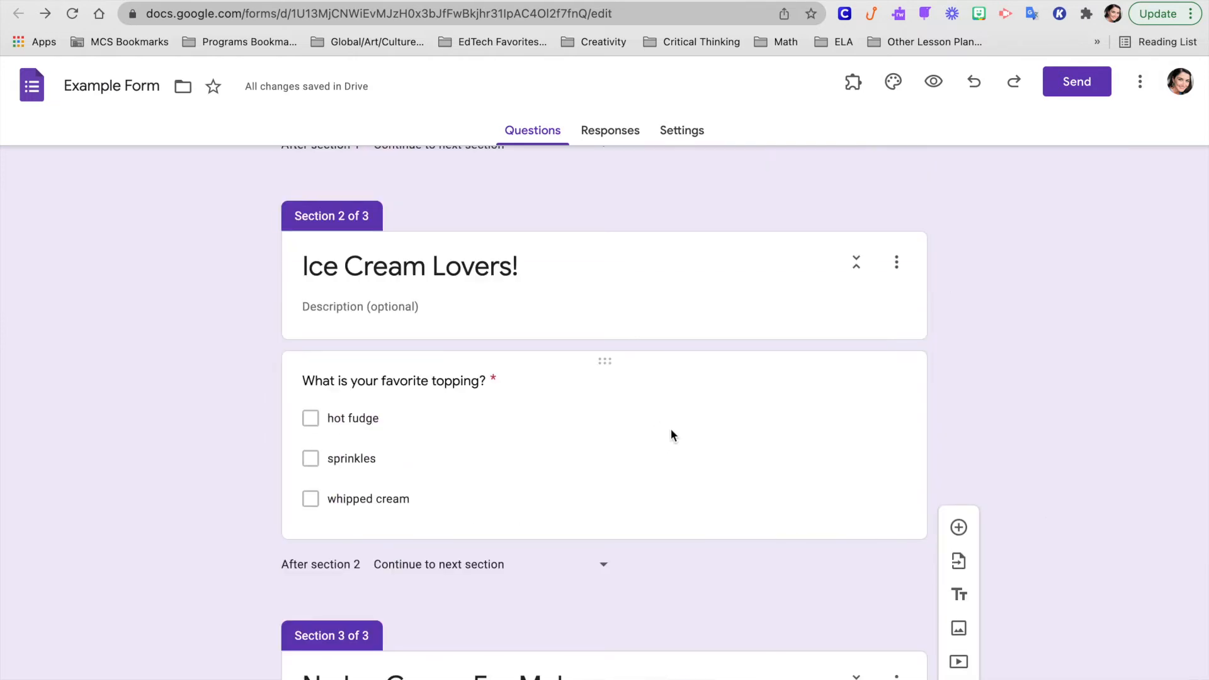
pyautogui.scroll(-2, 643, 424)
pyautogui.scroll(6, 635, 308)
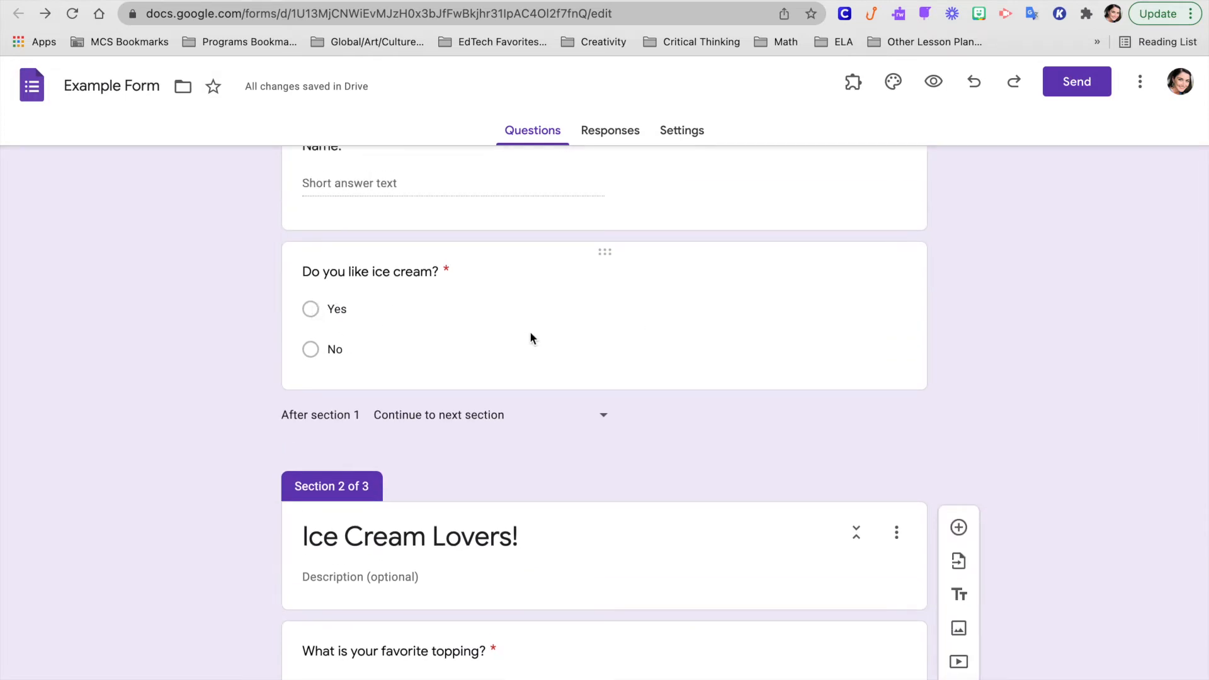
pyautogui.scroll(-8, 488, 467)
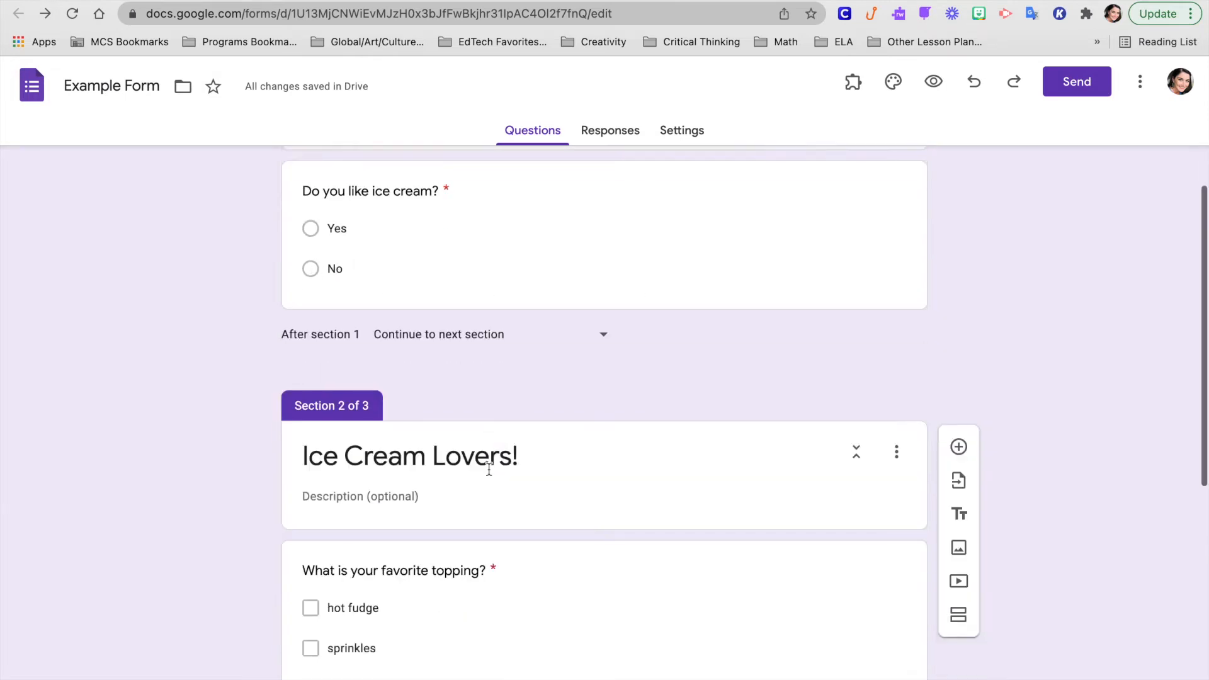
pyautogui.scroll(3, 489, 466)
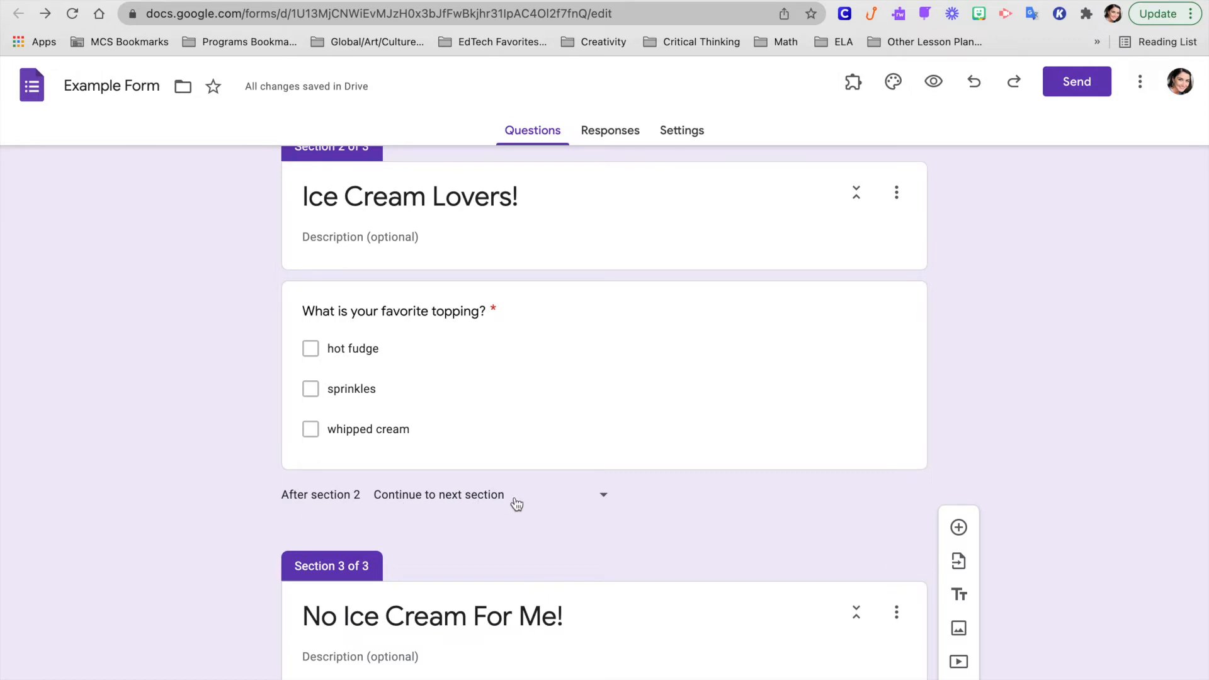
pyautogui.scroll(-3, 529, 504)
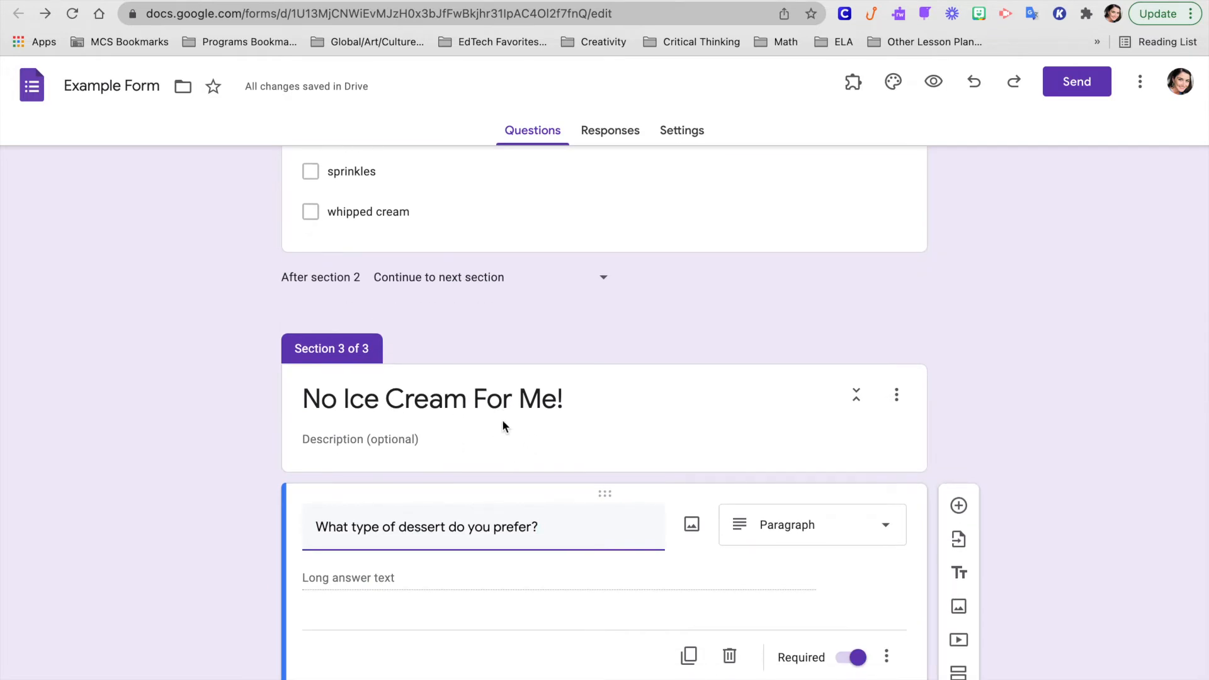
pyautogui.scroll(2, 512, 375)
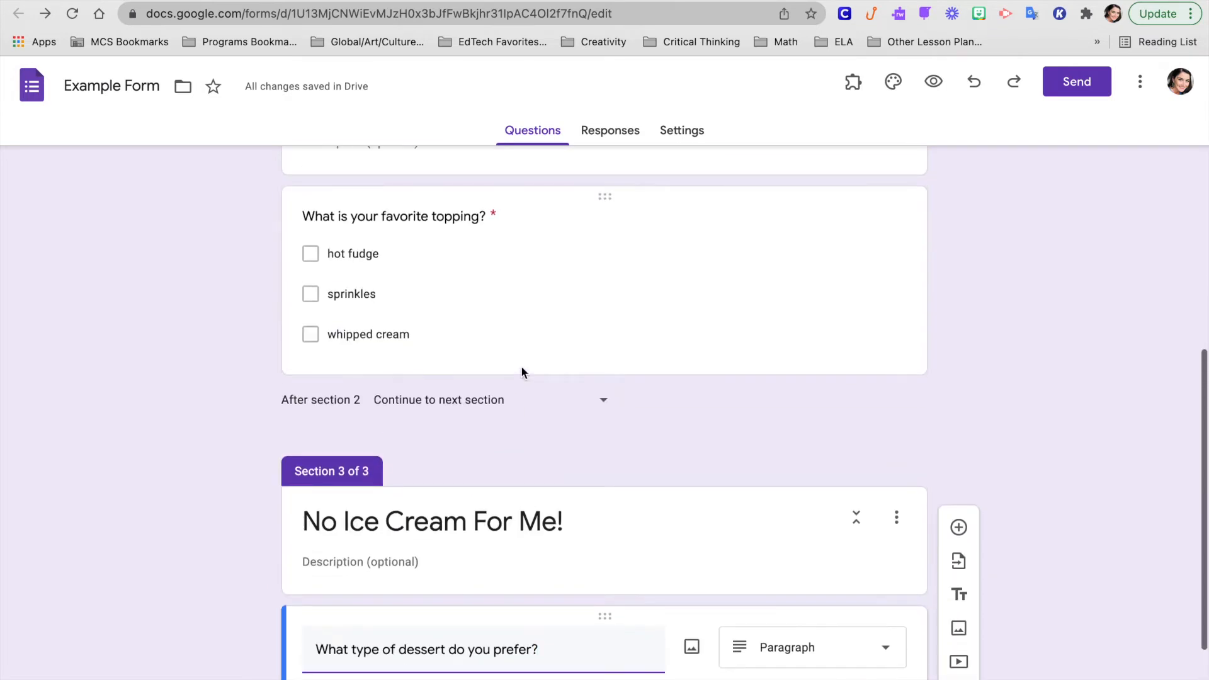
# - Set the form to submit after section 2, "Ice Cream Lovers!"
pyautogui.click(605, 403)
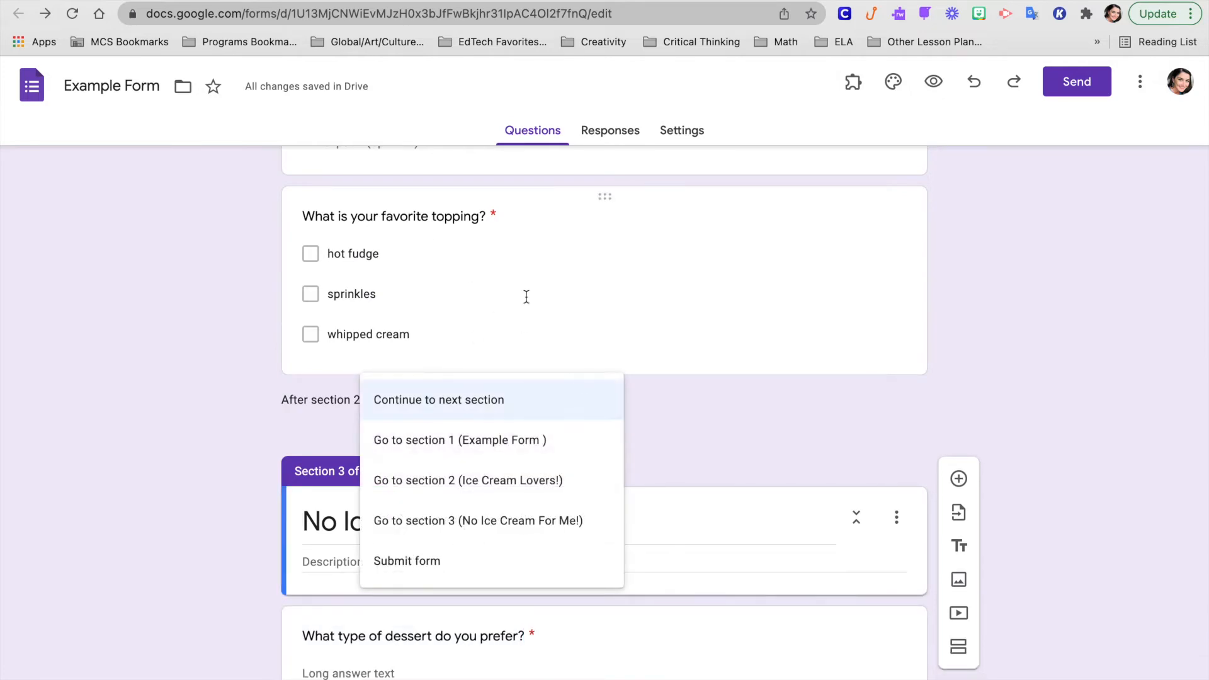
pyautogui.scroll(2, 526, 297)
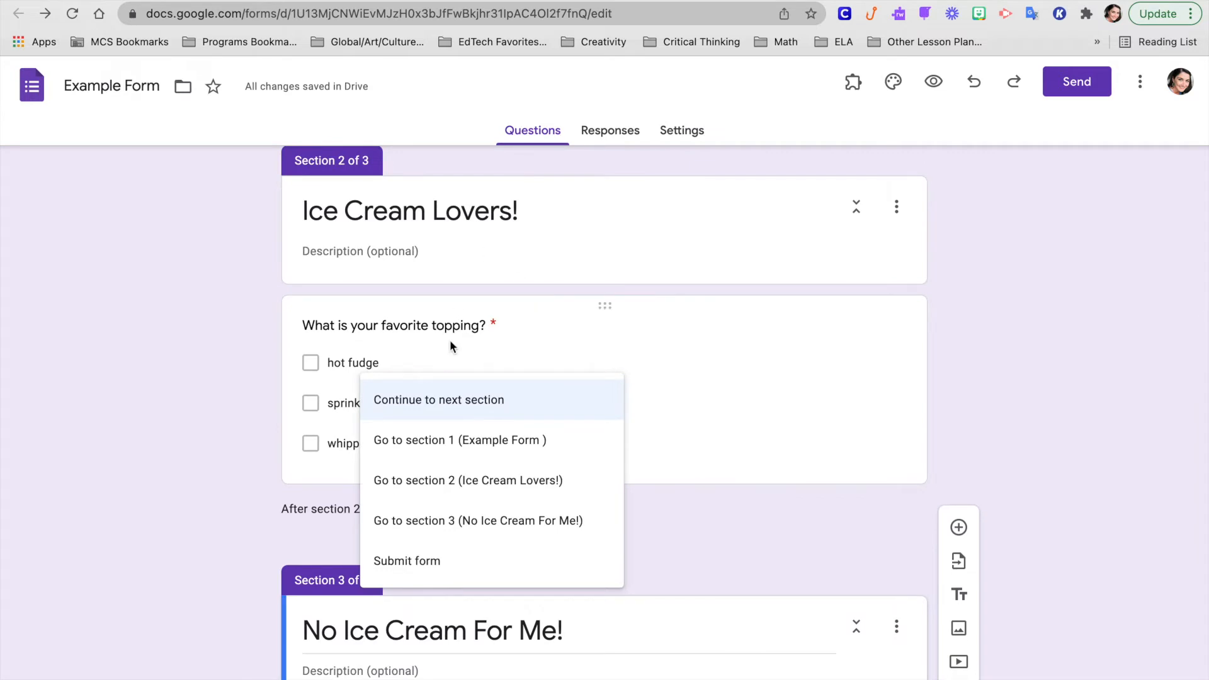
pyautogui.click(411, 560)
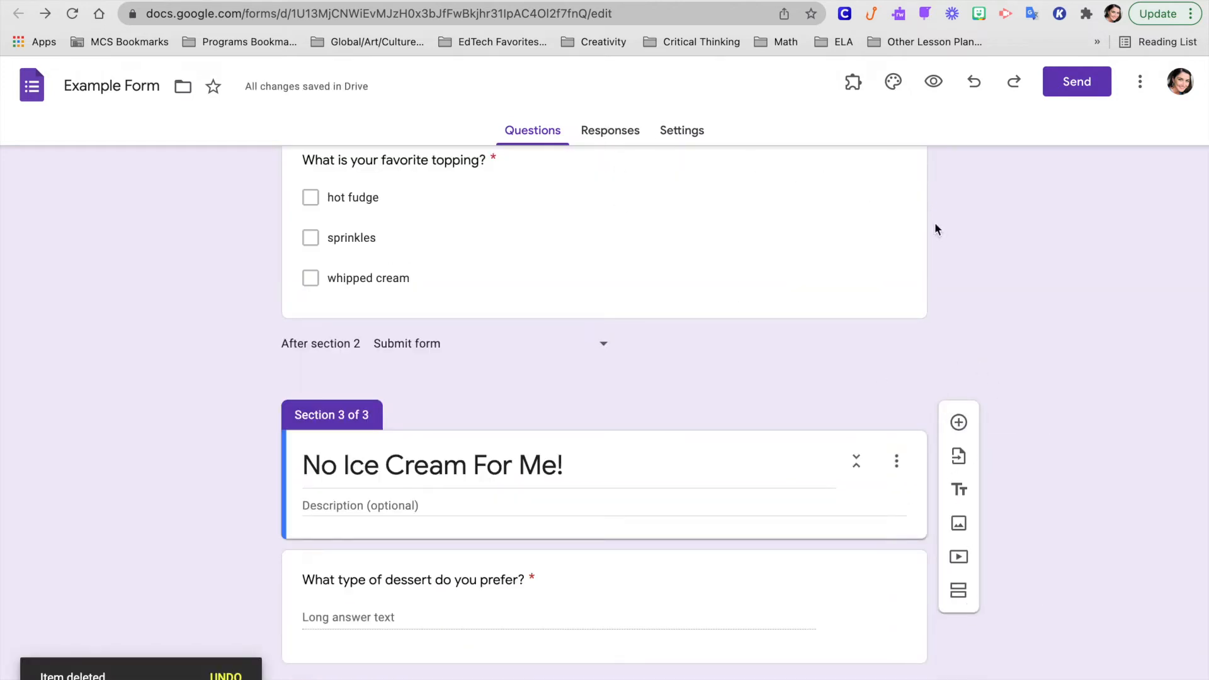
# - Browse the existing forms available for importing questions, and leave the selection without importing anything
pyautogui.click(959, 456)
pyautogui.scroll(-5, 726, 445)
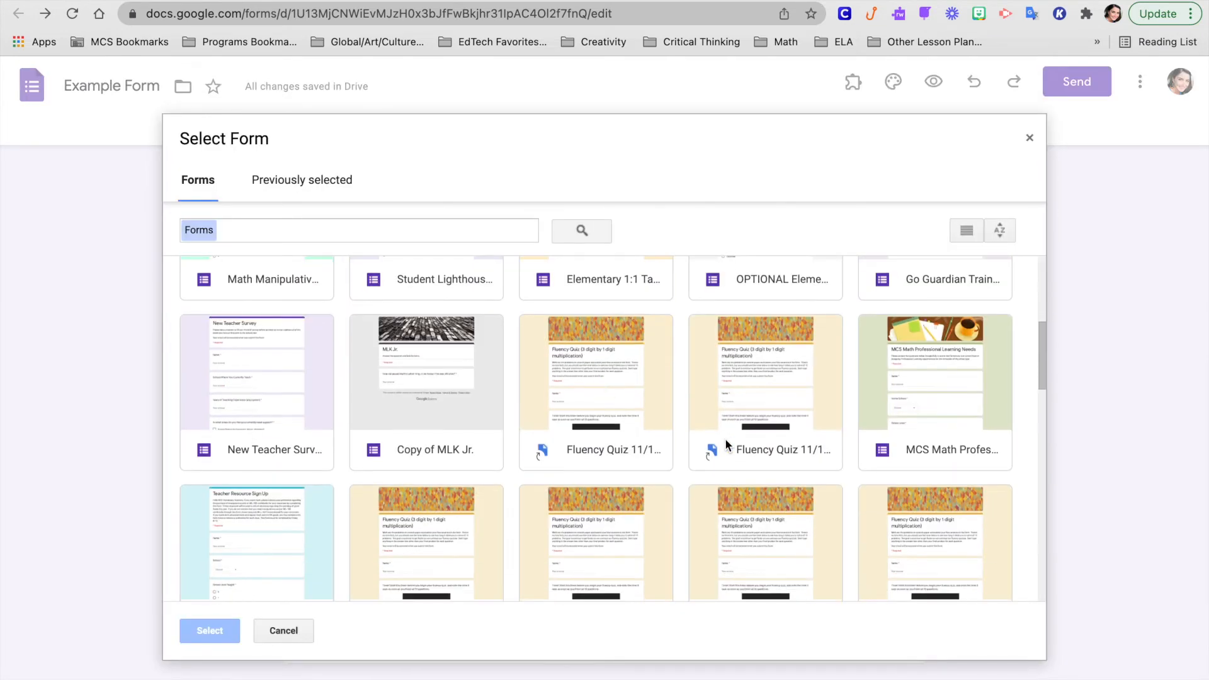
pyautogui.scroll(5, 724, 439)
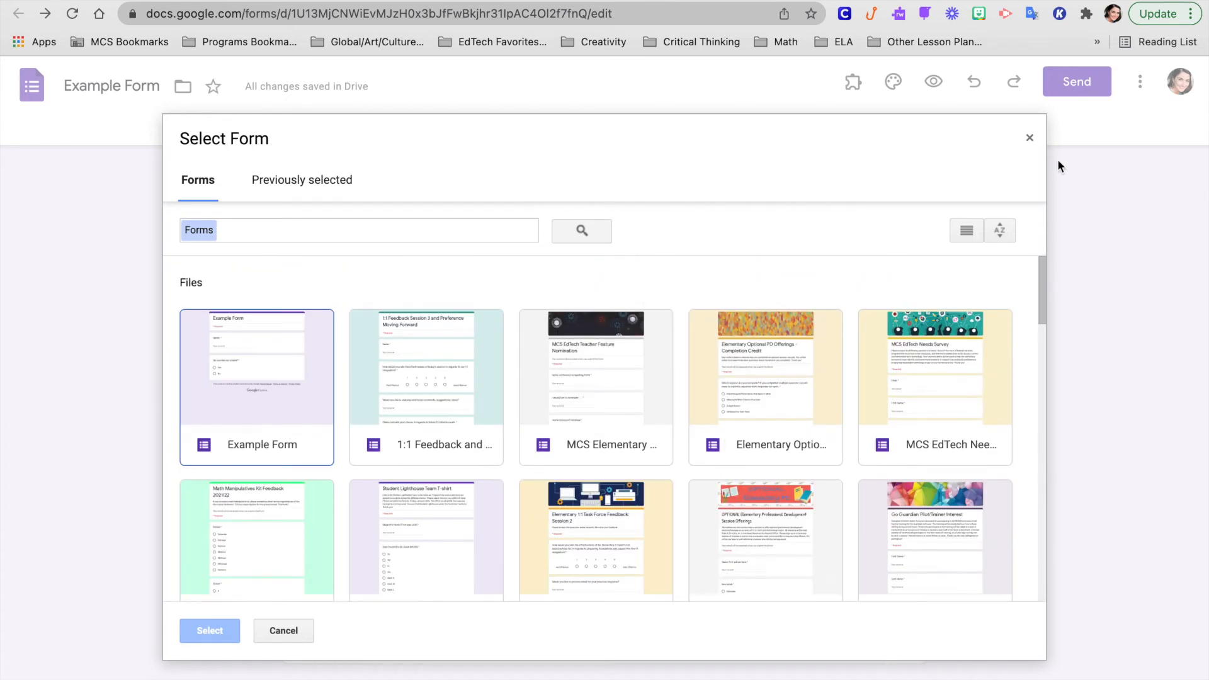
pyautogui.click(1030, 137)
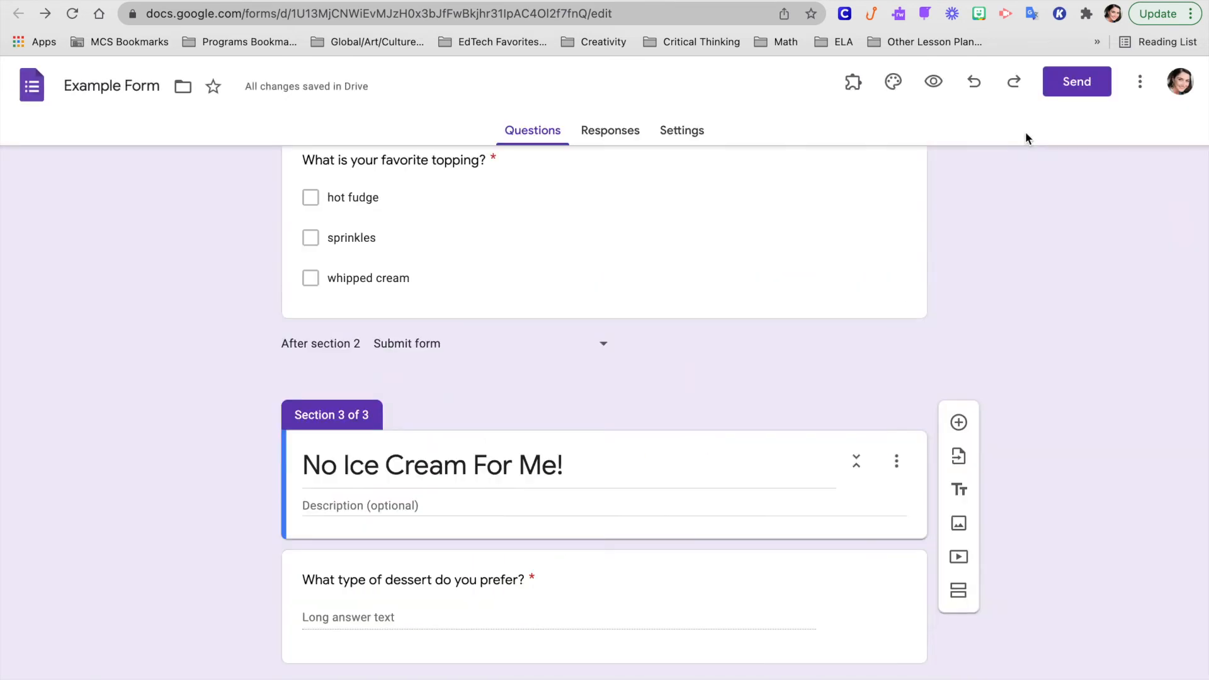
# - Try adding a title and description block under the "No Ice Cream For Me!" section header, and delete it again
pyautogui.click(959, 487)
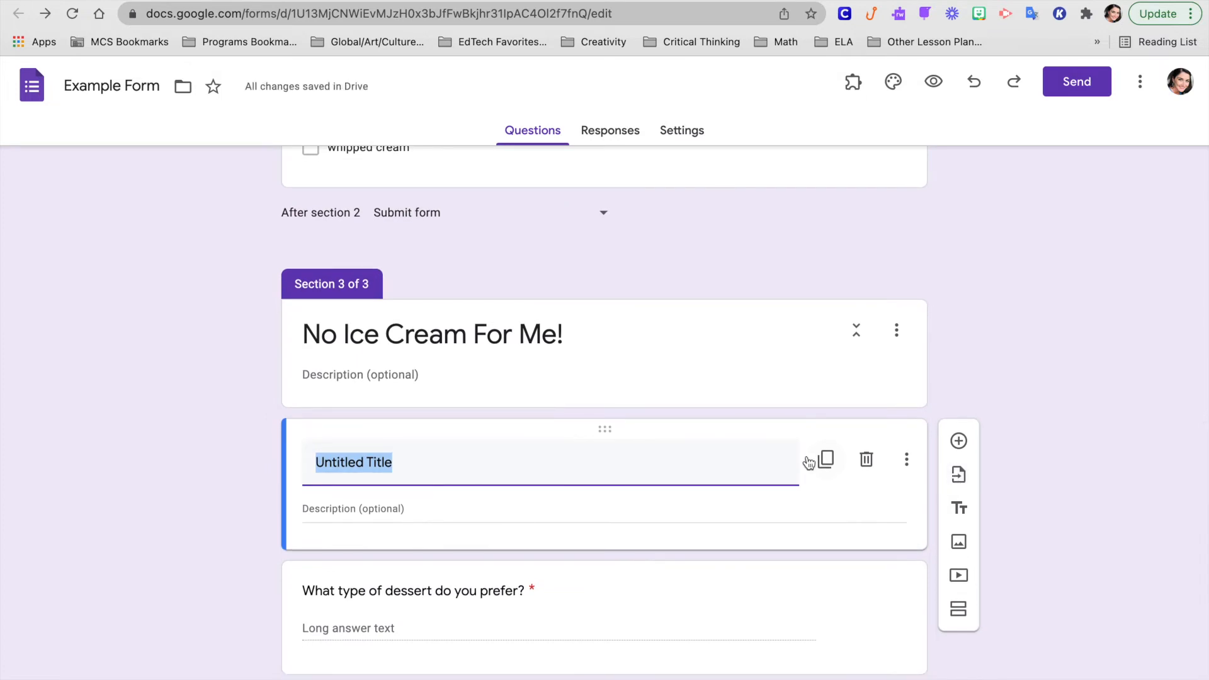
pyautogui.click(867, 460)
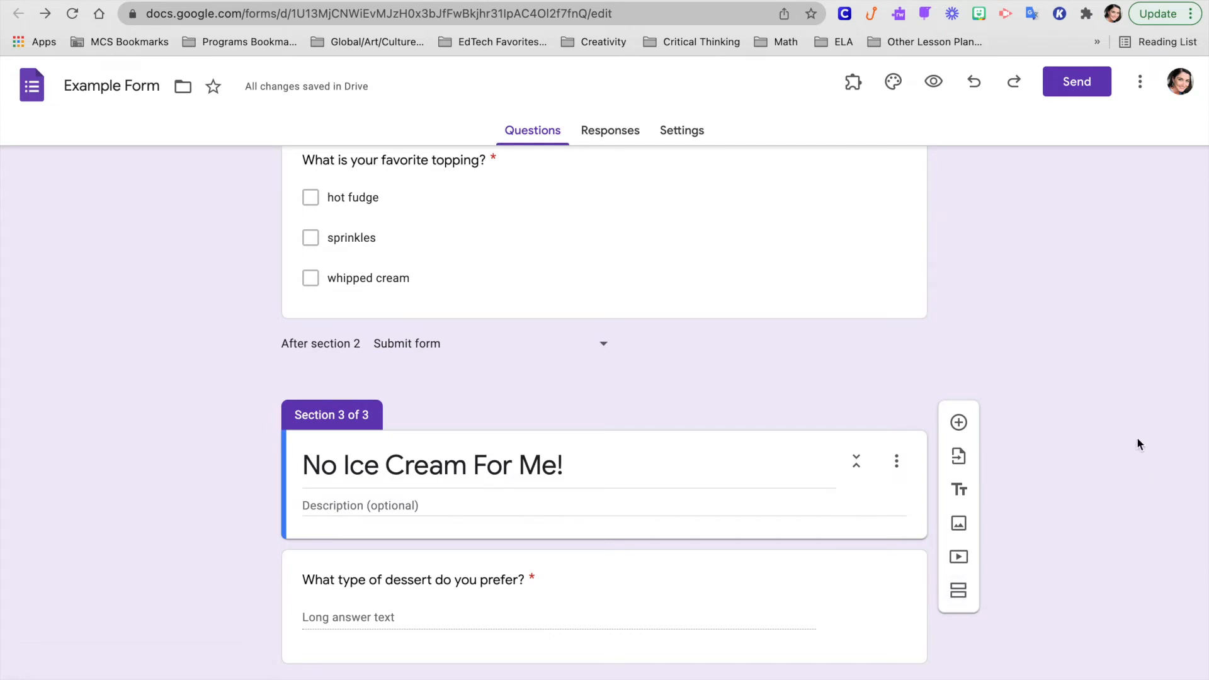
pyautogui.click(960, 597)
pyautogui.scroll(1, 1007, 374)
pyautogui.scroll(10, 1006, 374)
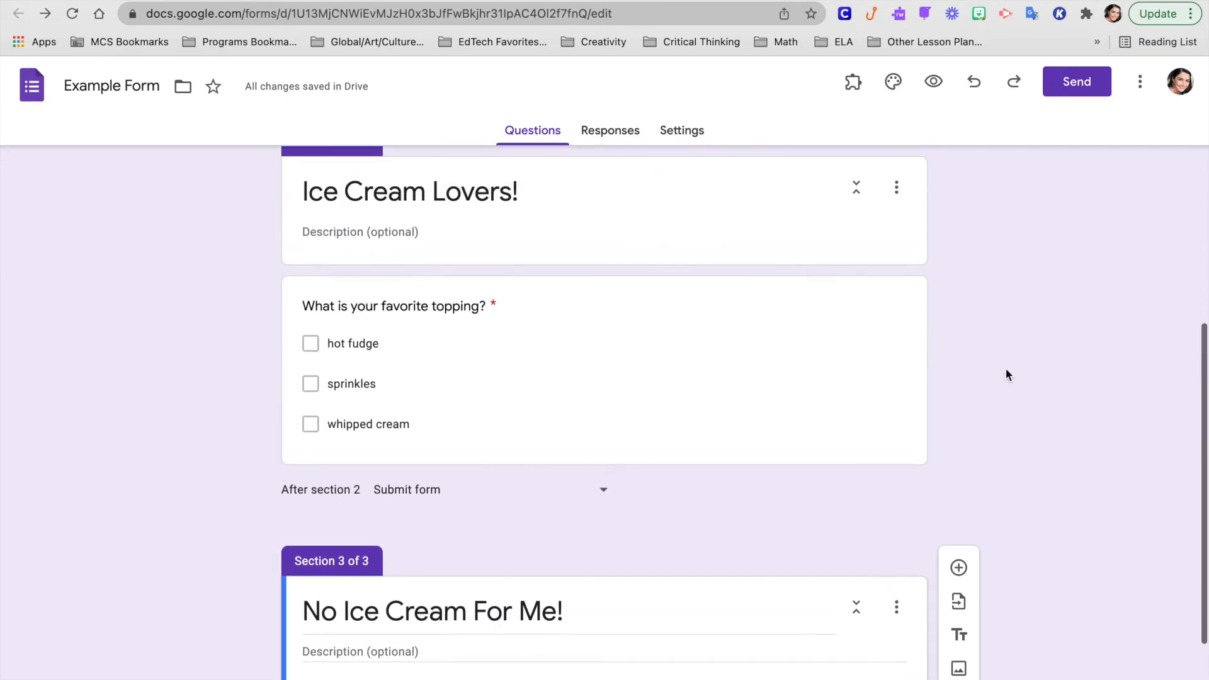
pyautogui.scroll(-15, 967, 508)
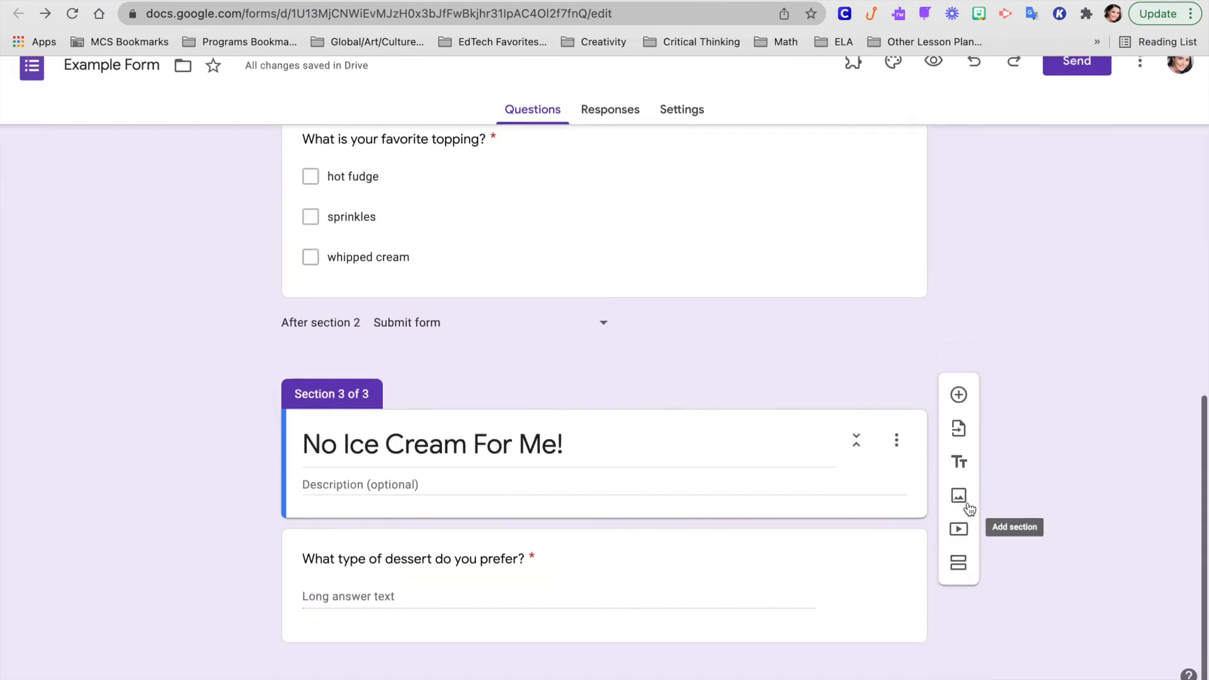
# - In the form's response settings, allow response editing and turn off the restriction to users in MCBOE and its trusted organizations
pyautogui.click(695, 132)
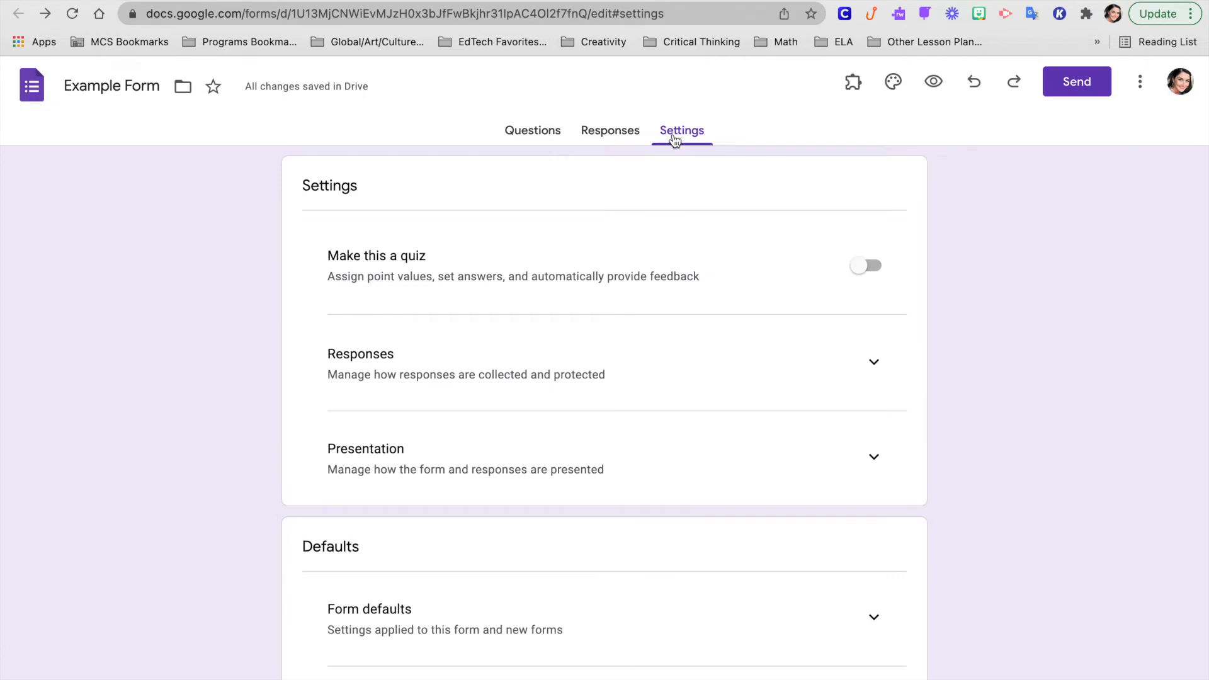
pyautogui.click(876, 364)
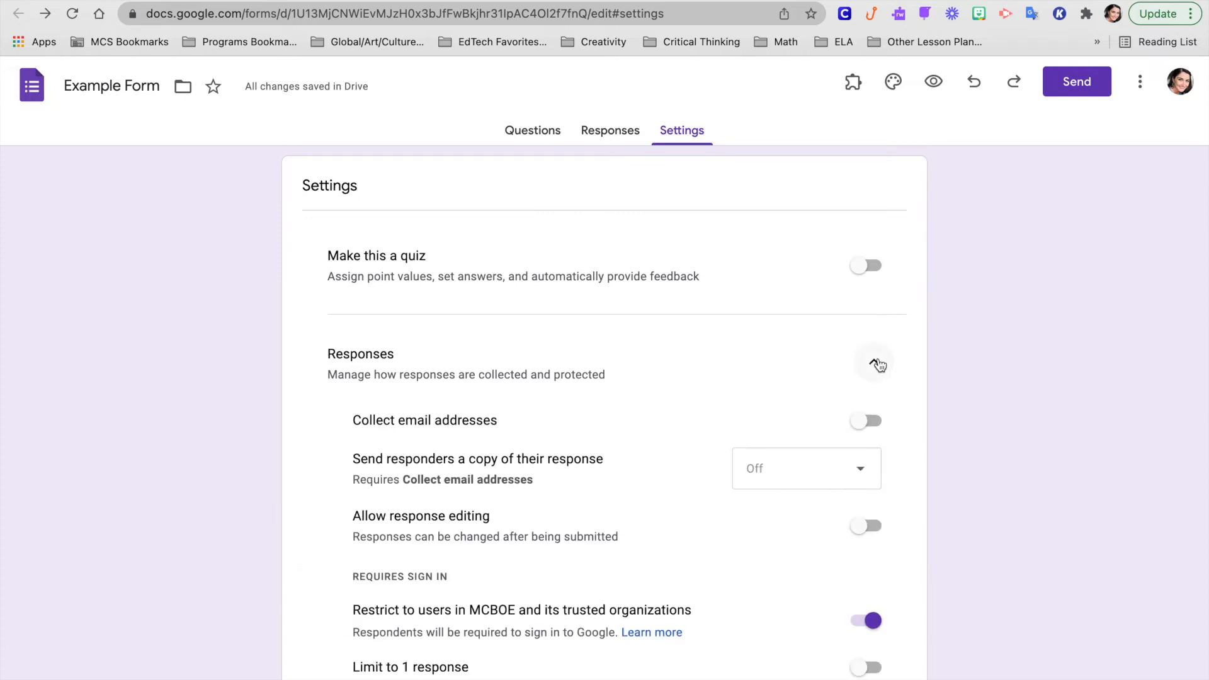
pyautogui.scroll(-5, 876, 363)
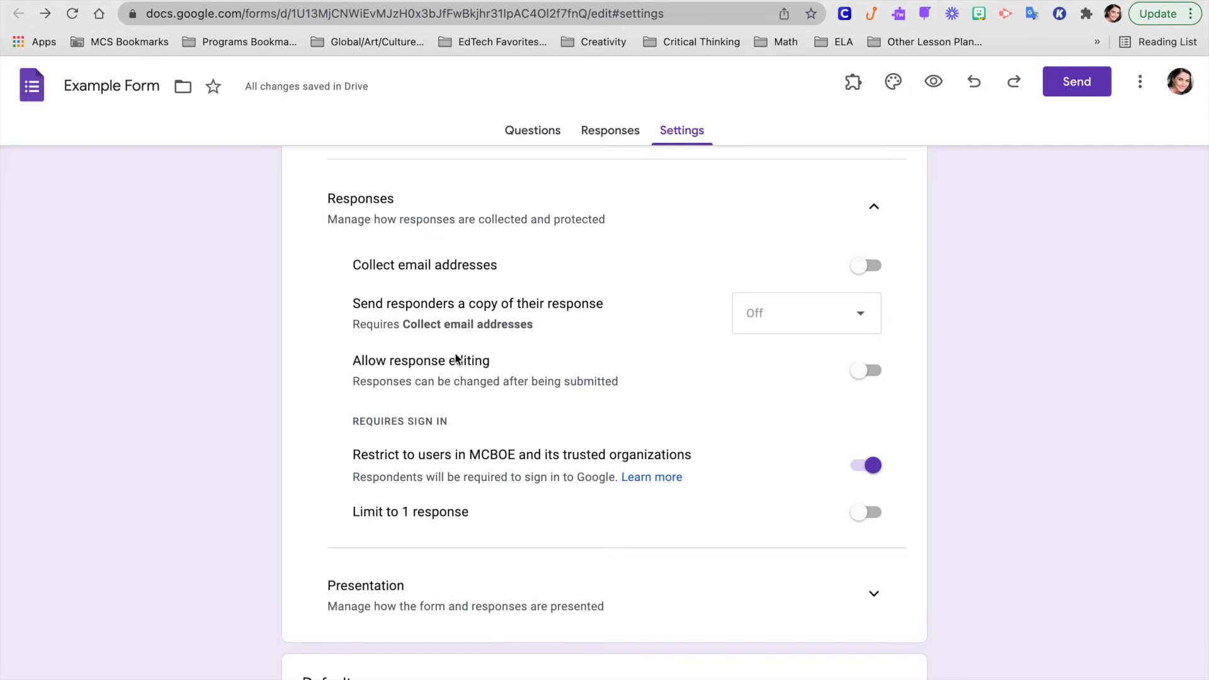
pyautogui.click(866, 377)
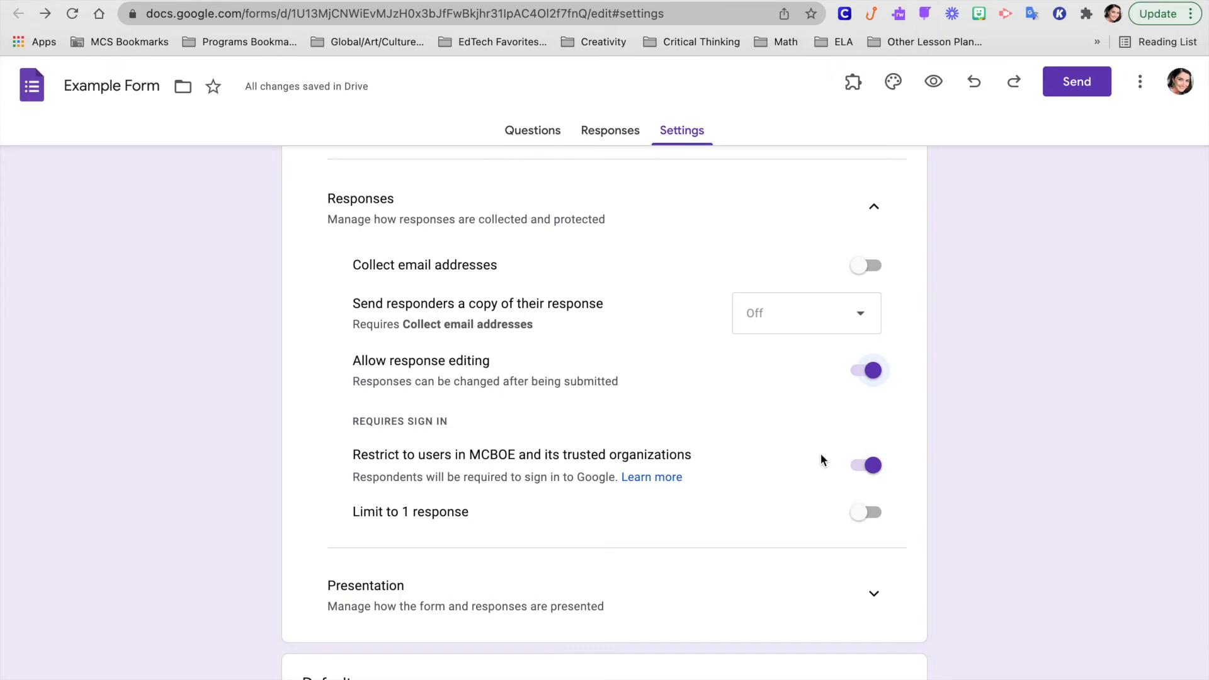
pyautogui.click(875, 465)
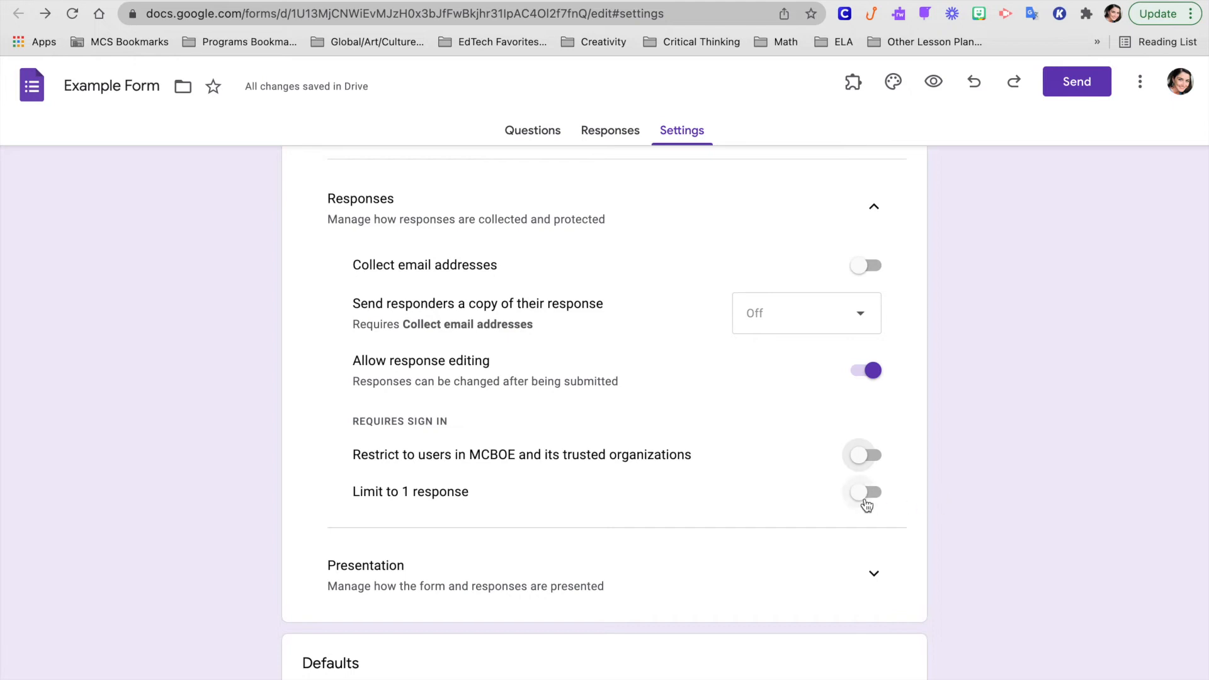
# - In the form's presentation settings, enter "Thanks!" as the confirmation message shown after submission
pyautogui.scroll(-2, 973, 522)
pyautogui.scroll(-3, 972, 527)
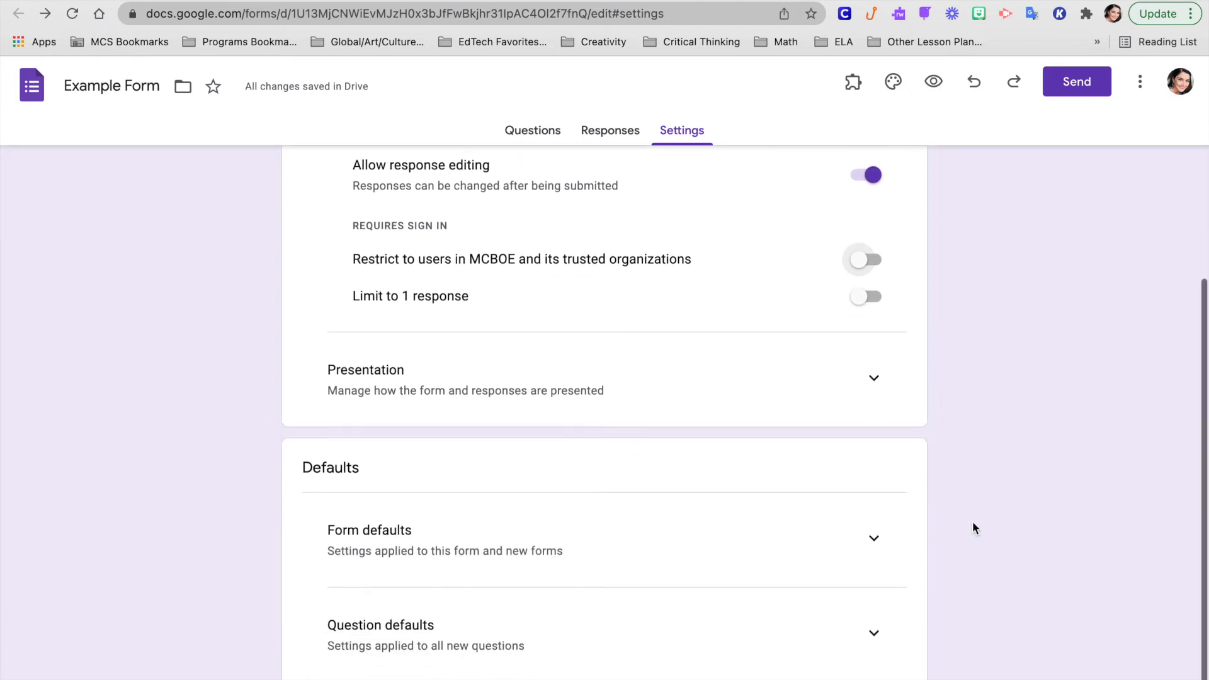
pyautogui.click(873, 371)
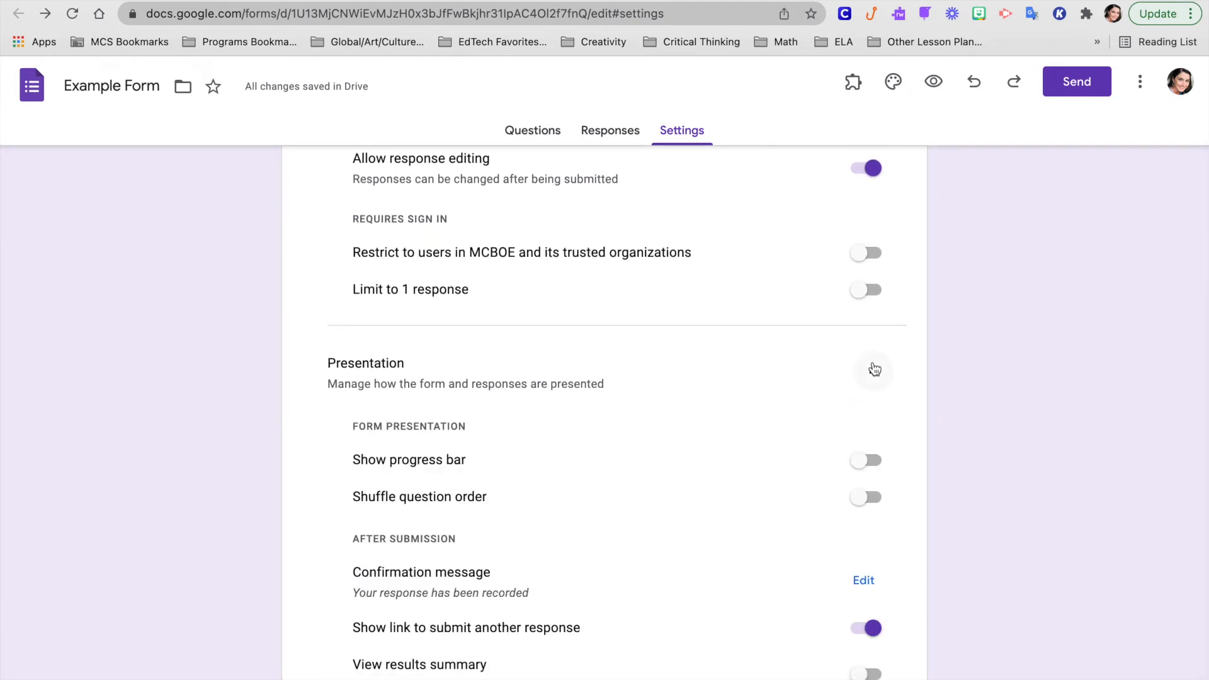
pyautogui.scroll(-3, 734, 583)
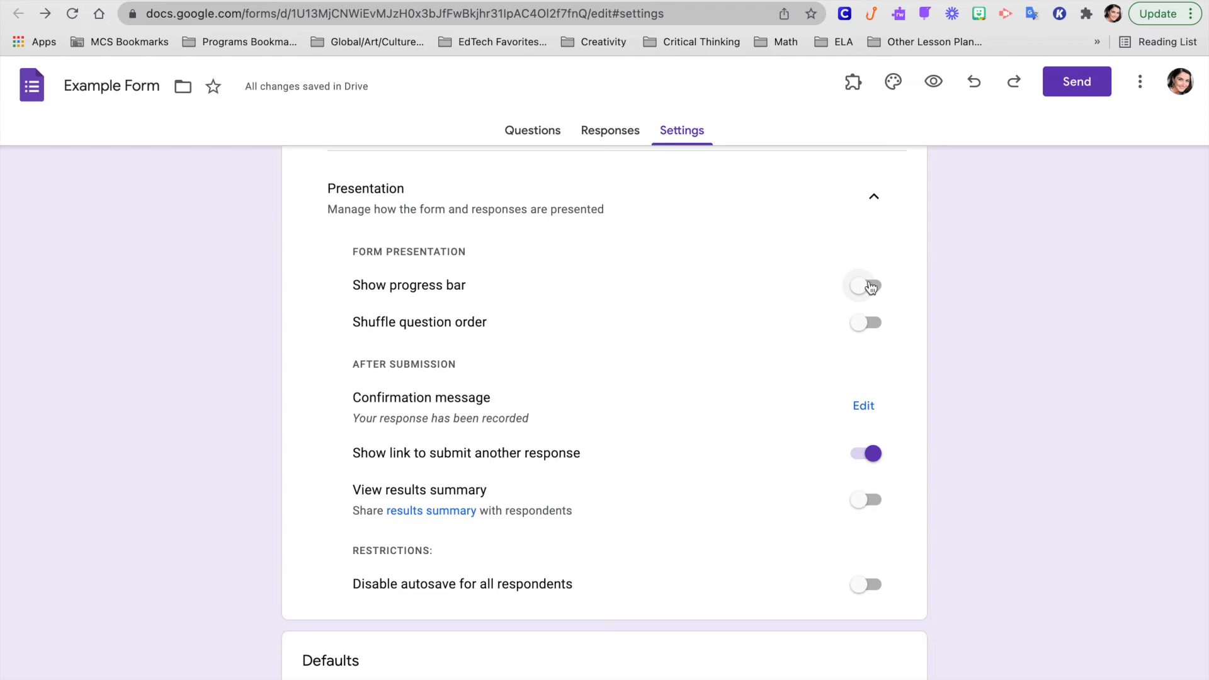
pyautogui.click(863, 409)
pyautogui.click(626, 416)
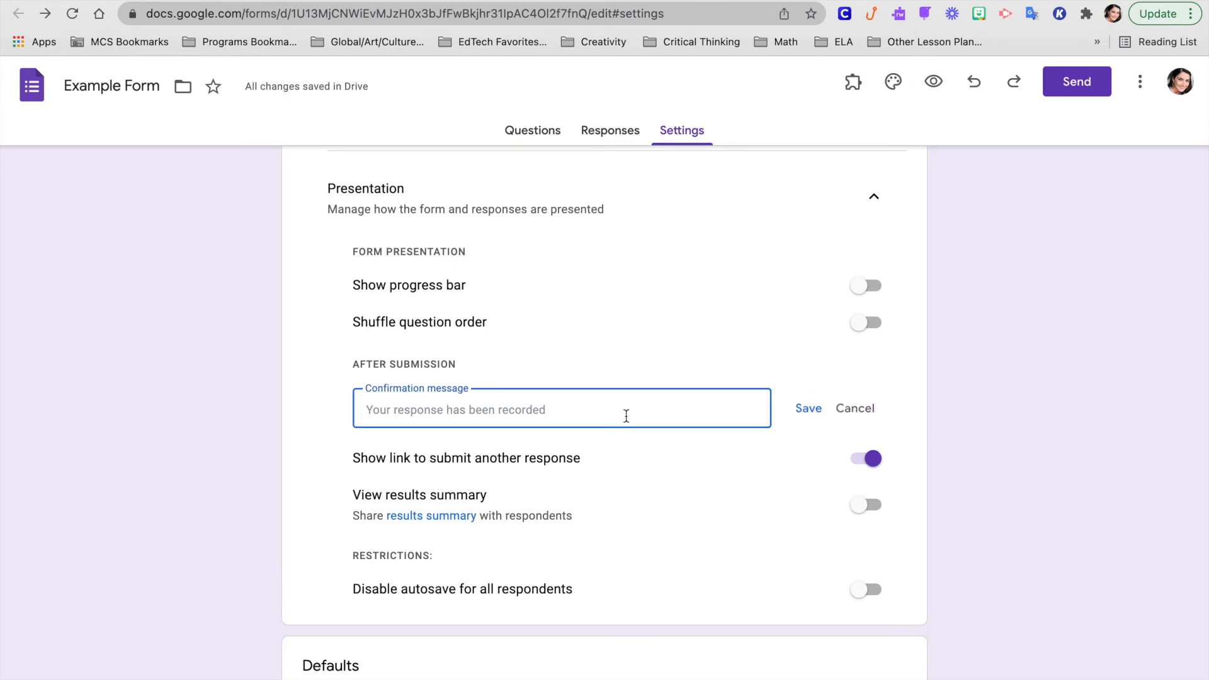
pyautogui.write('Thanks!')
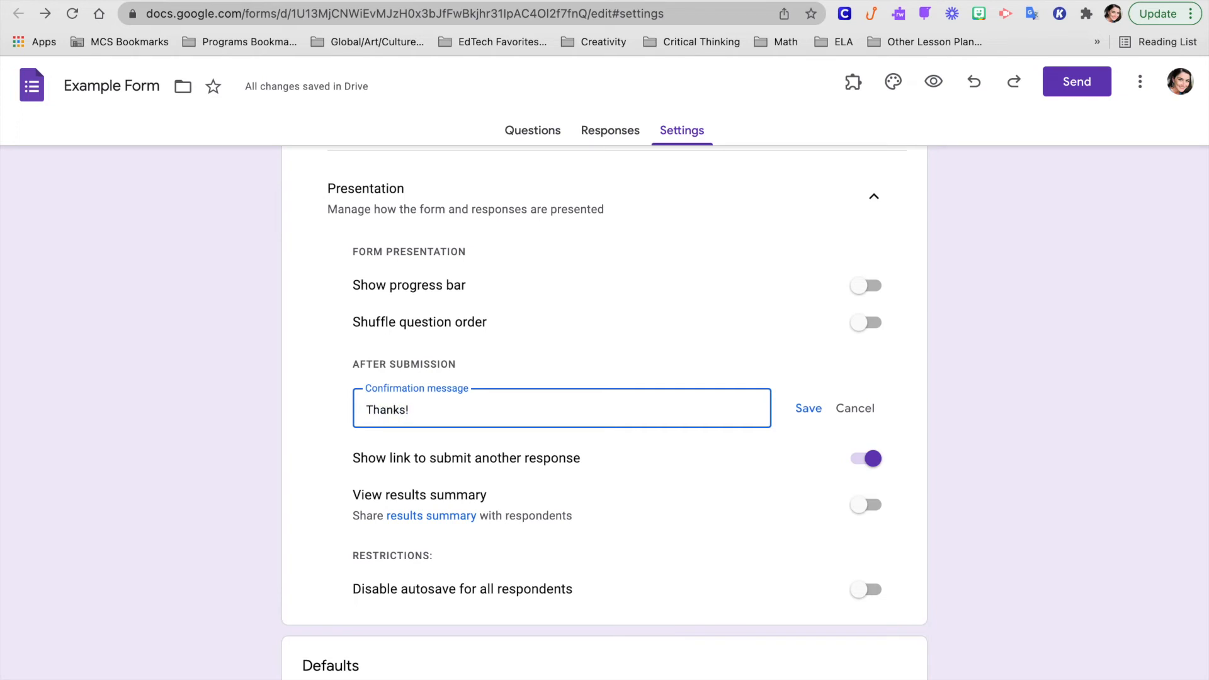
pyautogui.click(1056, 388)
# - Turn off showing the link to submit another response
pyautogui.scroll(-2, 675, 526)
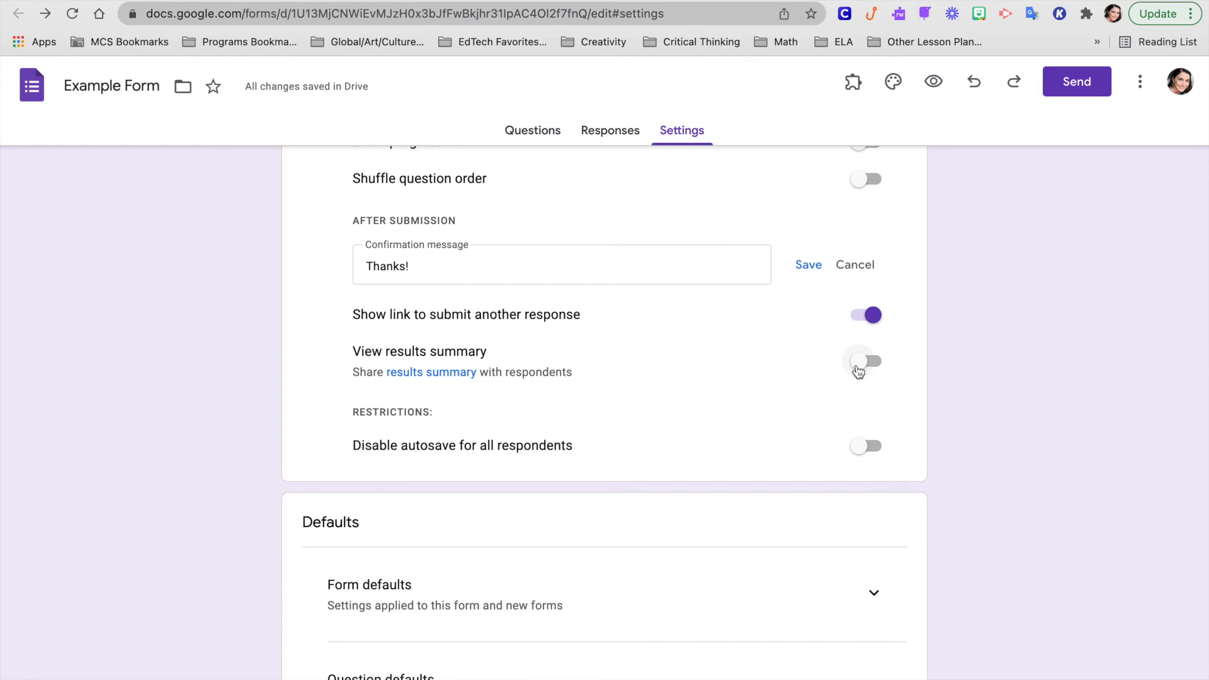
pyautogui.click(868, 315)
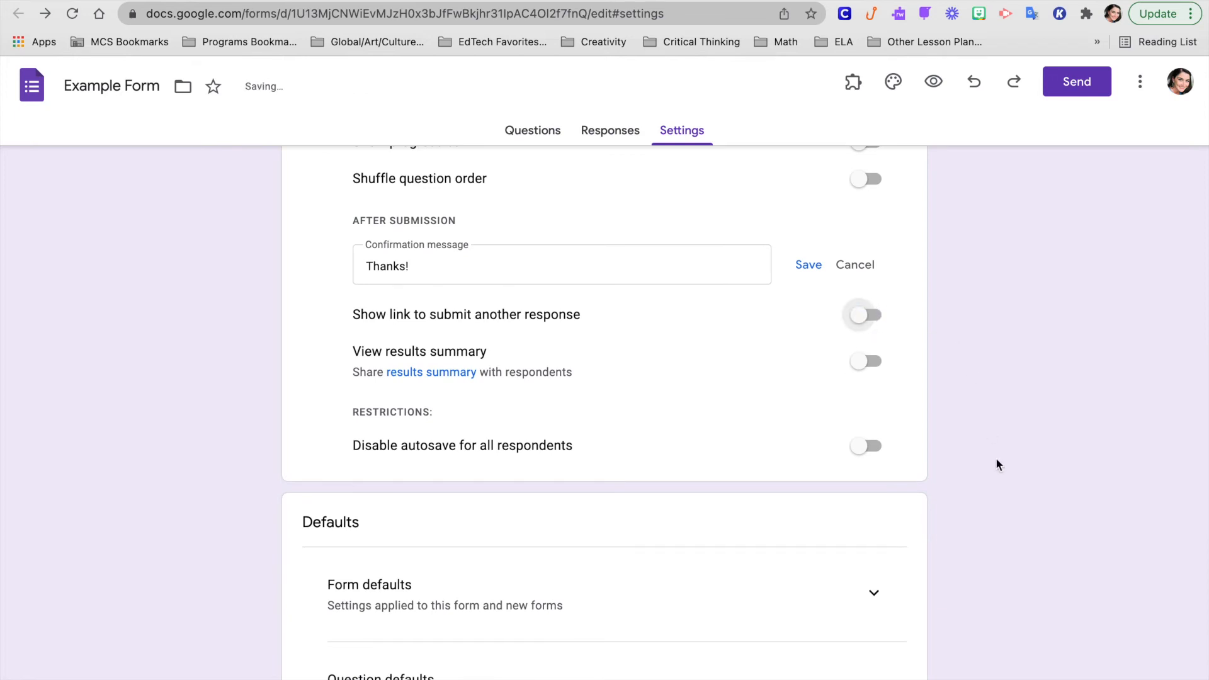
pyautogui.scroll(-1, 995, 457)
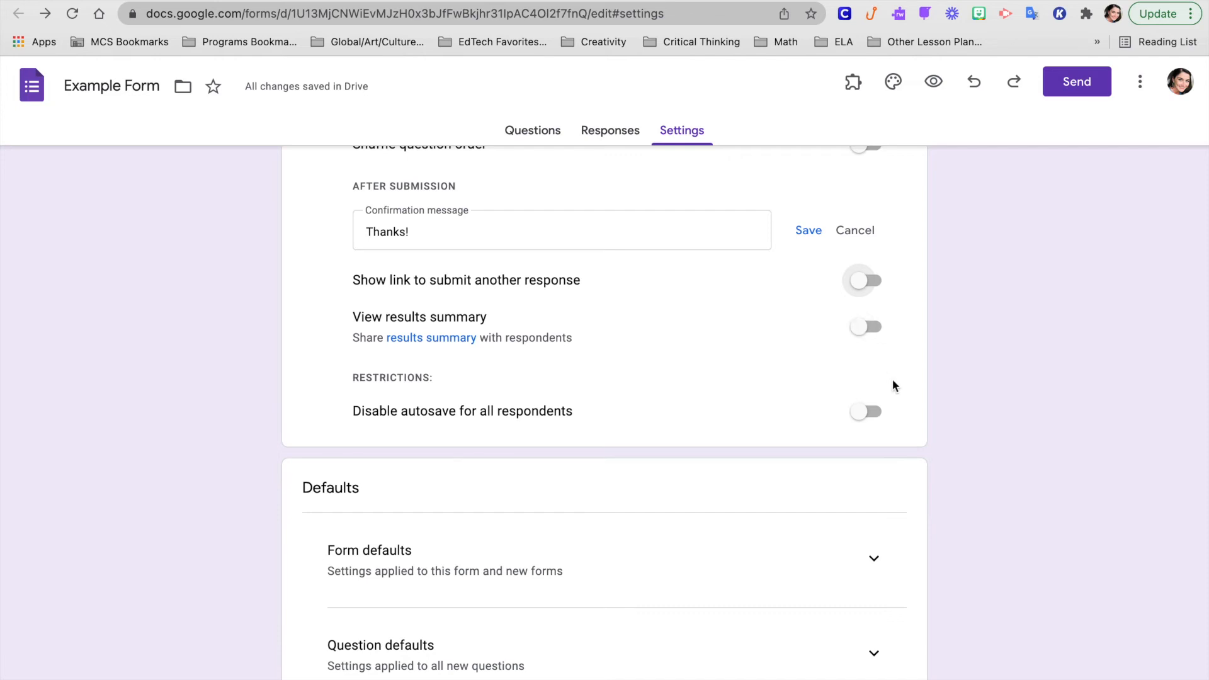
# - Insert the ice cream cones illustration from the Food and dining themes as header image, and set the theme color to dark red
pyautogui.scroll(10, 1002, 387)
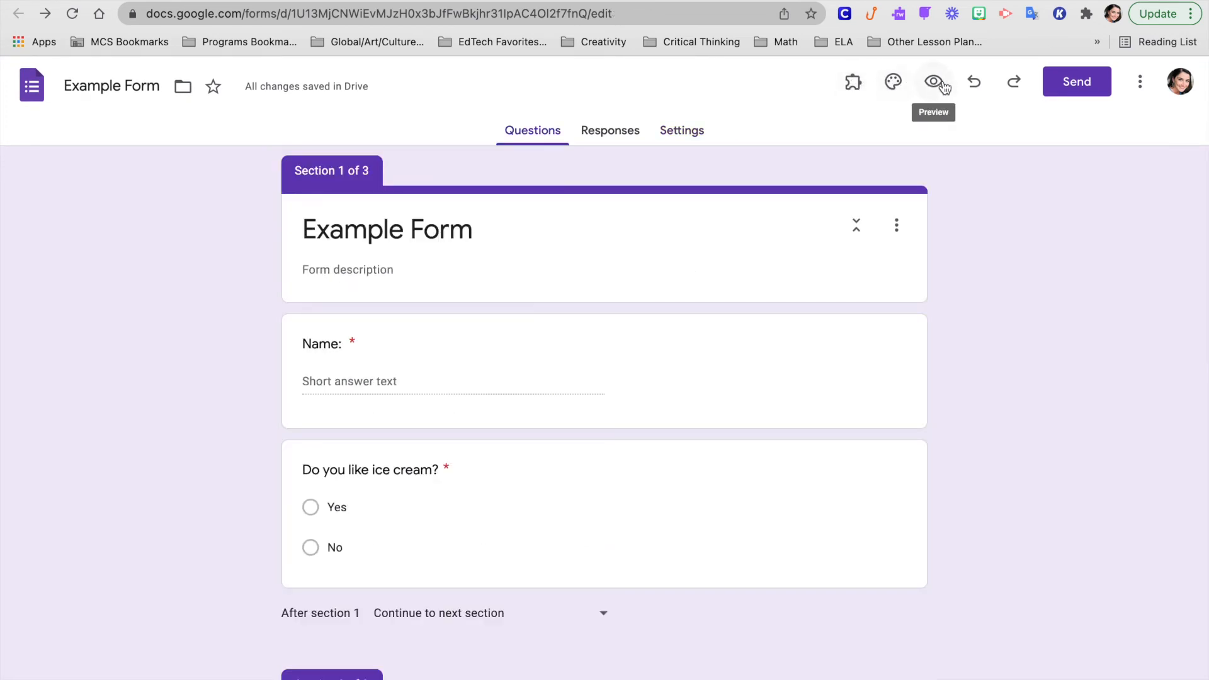
pyautogui.click(895, 91)
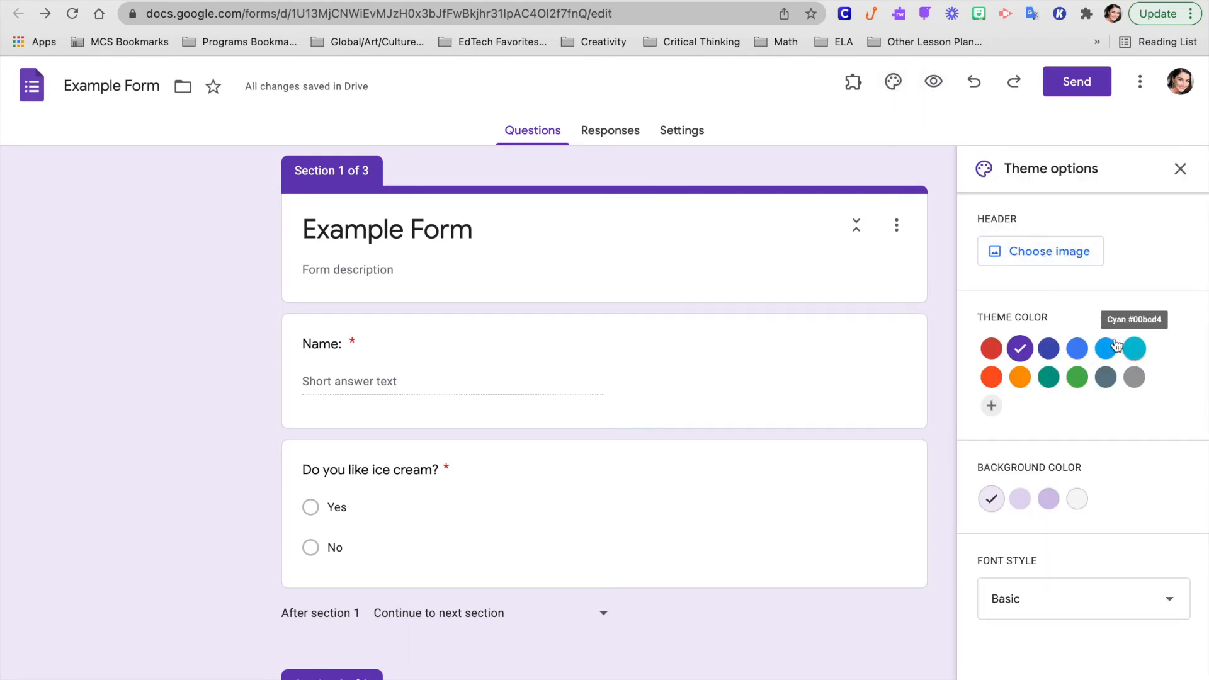
pyautogui.click(1042, 254)
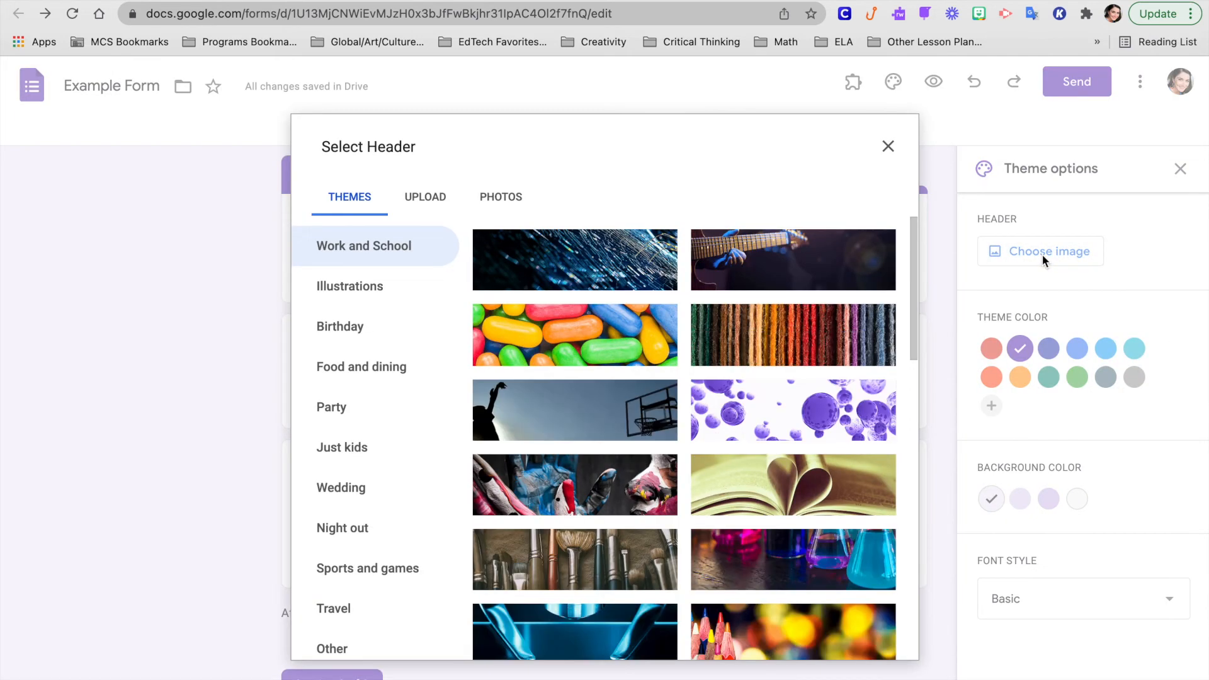
pyautogui.click(368, 370)
pyautogui.scroll(-3, 705, 478)
pyautogui.scroll(-4, 705, 478)
pyautogui.scroll(2, 705, 478)
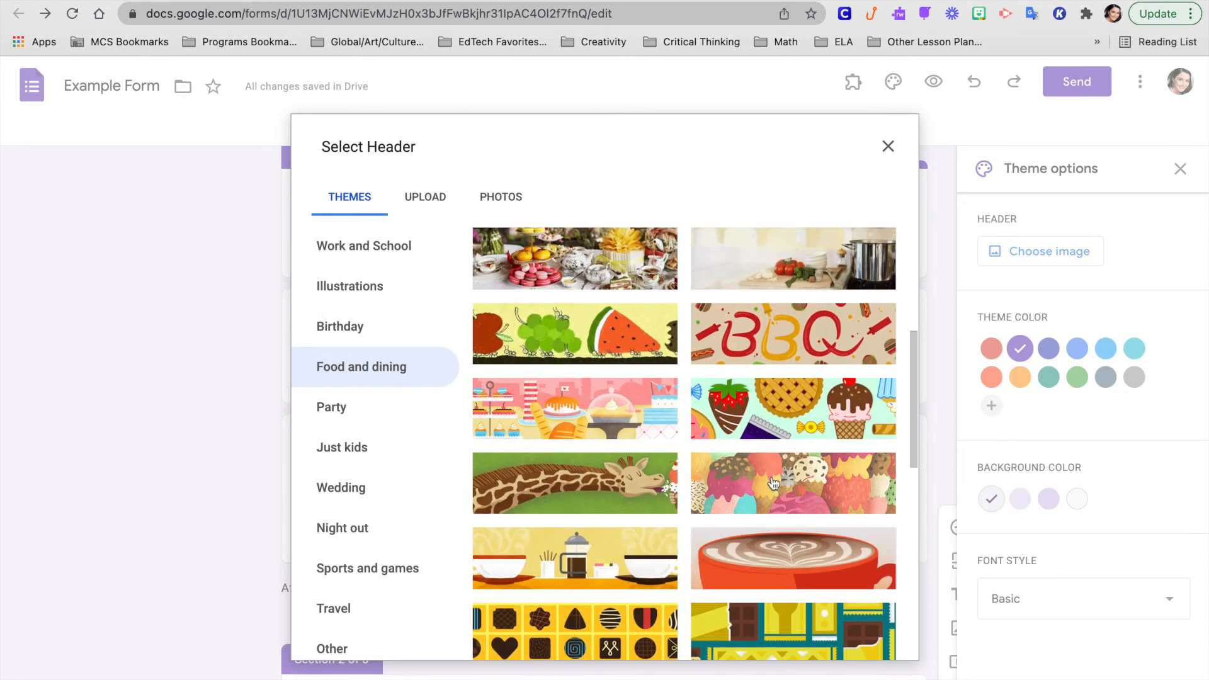
pyautogui.click(773, 484)
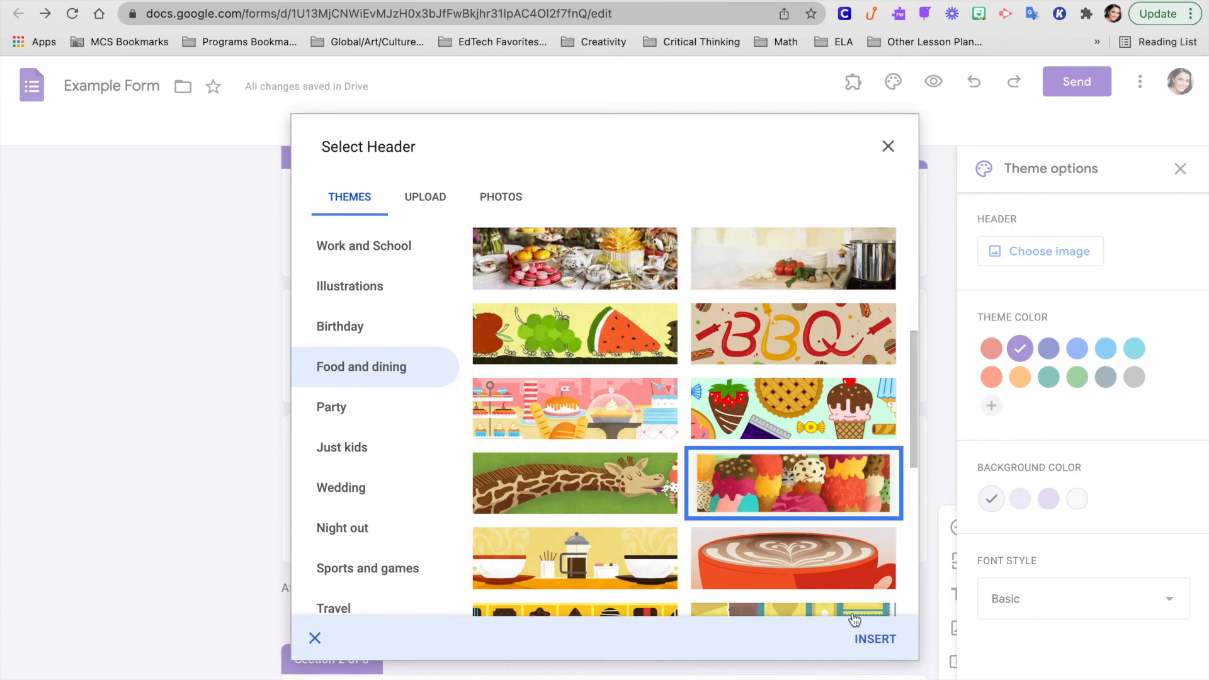
pyautogui.click(875, 640)
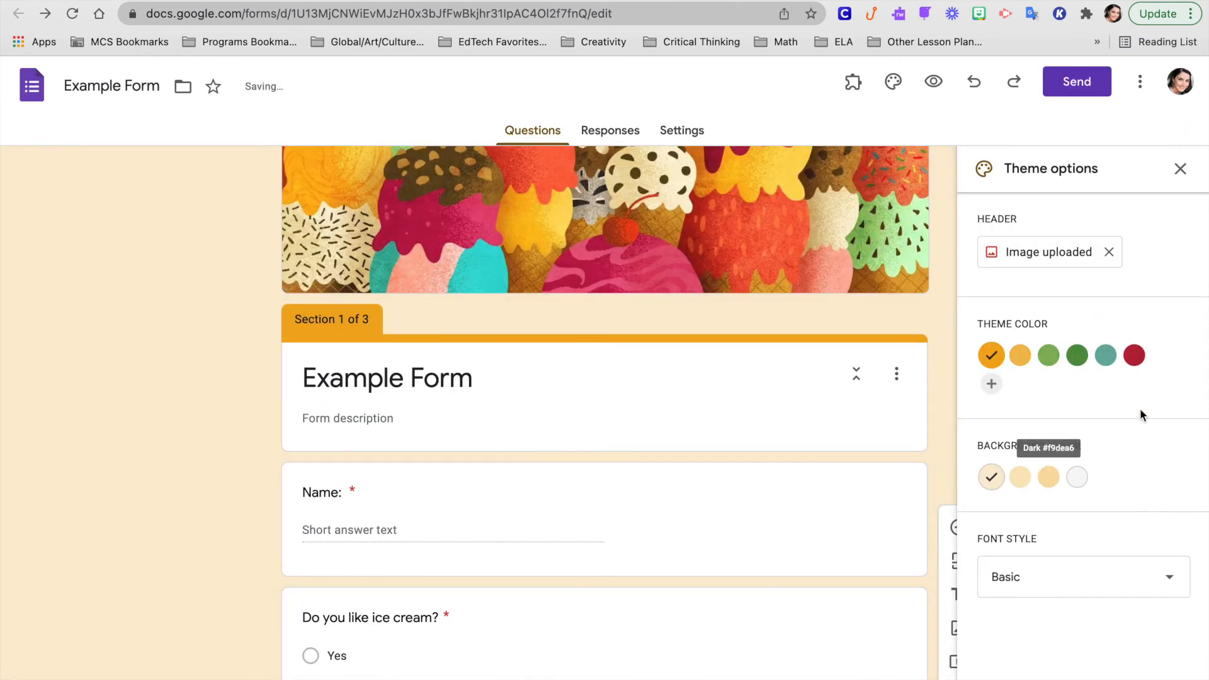
pyautogui.click(1134, 356)
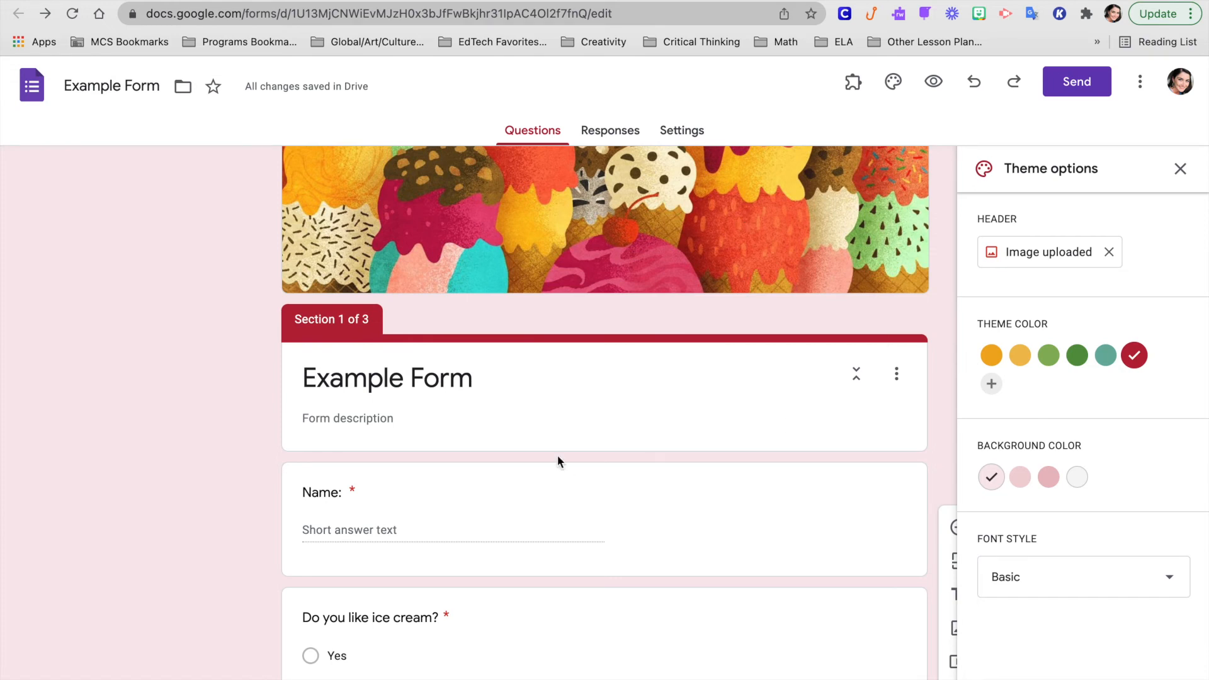
# - Change the title in the form's first section to "Ice Cream?" and close the theme options
pyautogui.click(431, 364)
pyautogui.moveTo(480, 377); pyautogui.dragTo(238, 382)
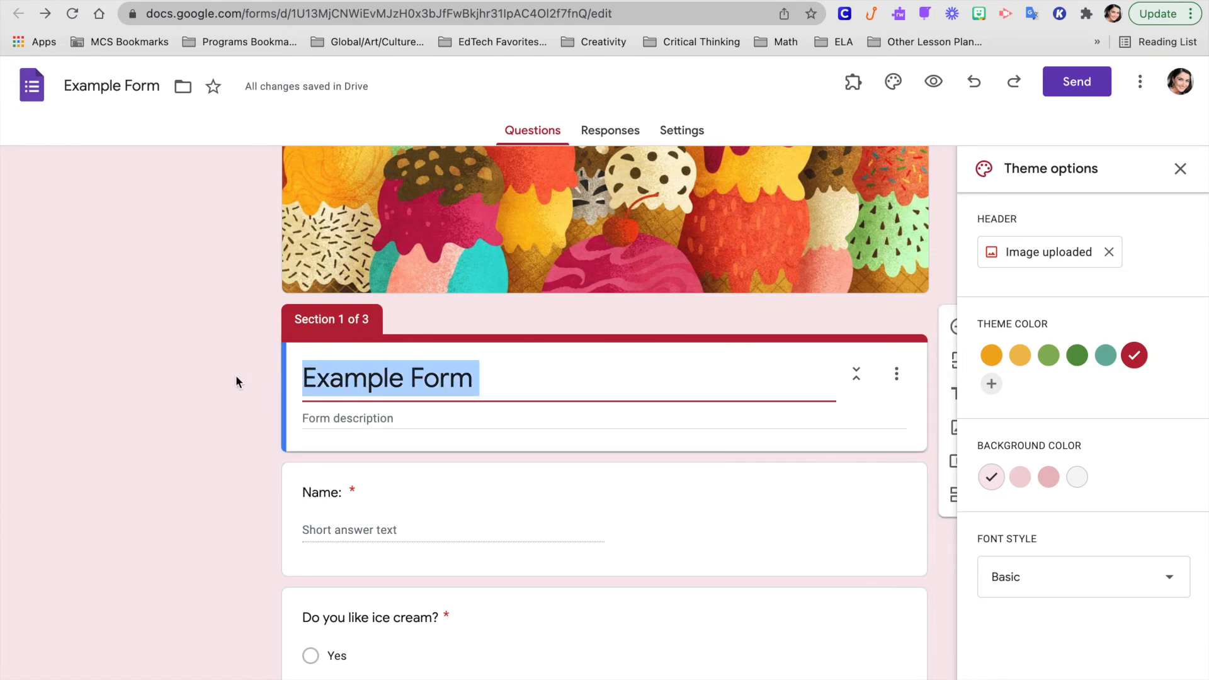
pyautogui.press('BackSpace')
pyautogui.write('Ice ')
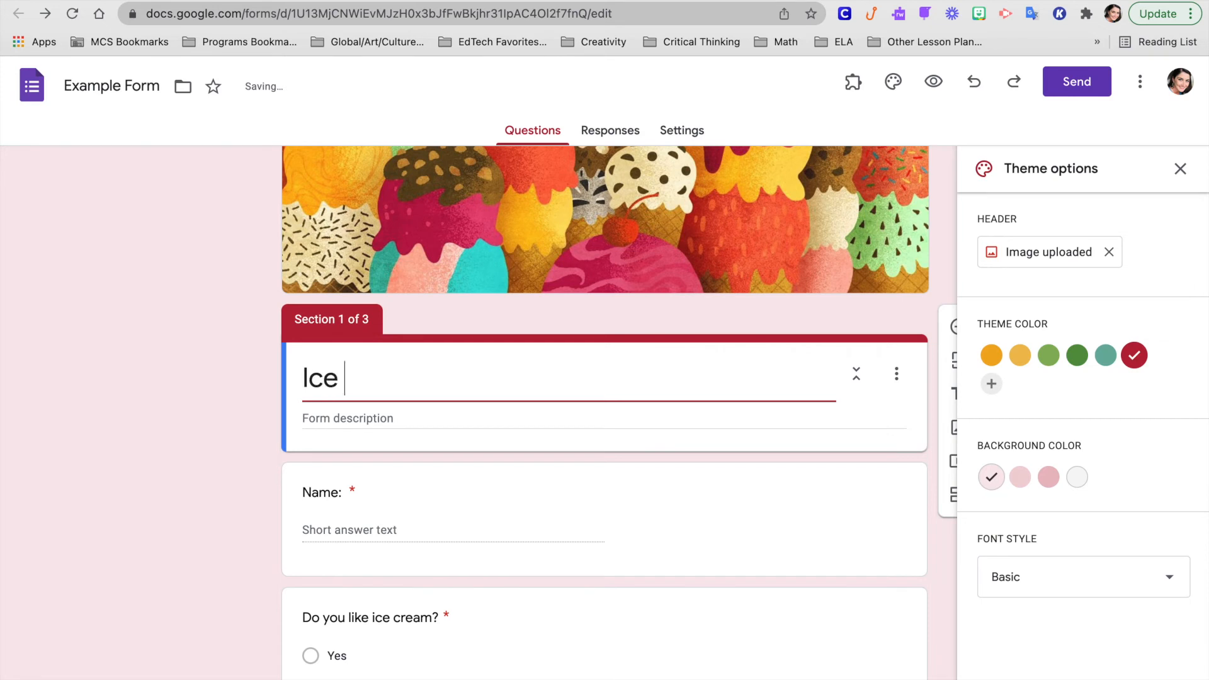
pyautogui.write('Cr')
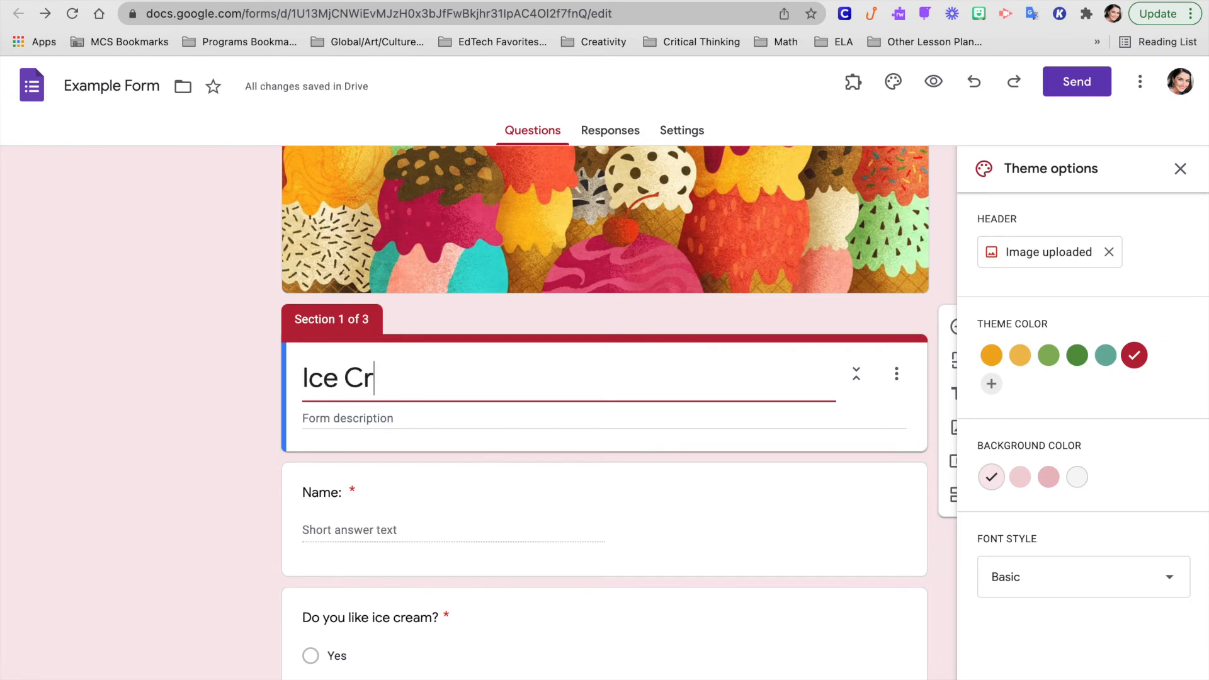
pyautogui.write('eam?')
pyautogui.click(1180, 168)
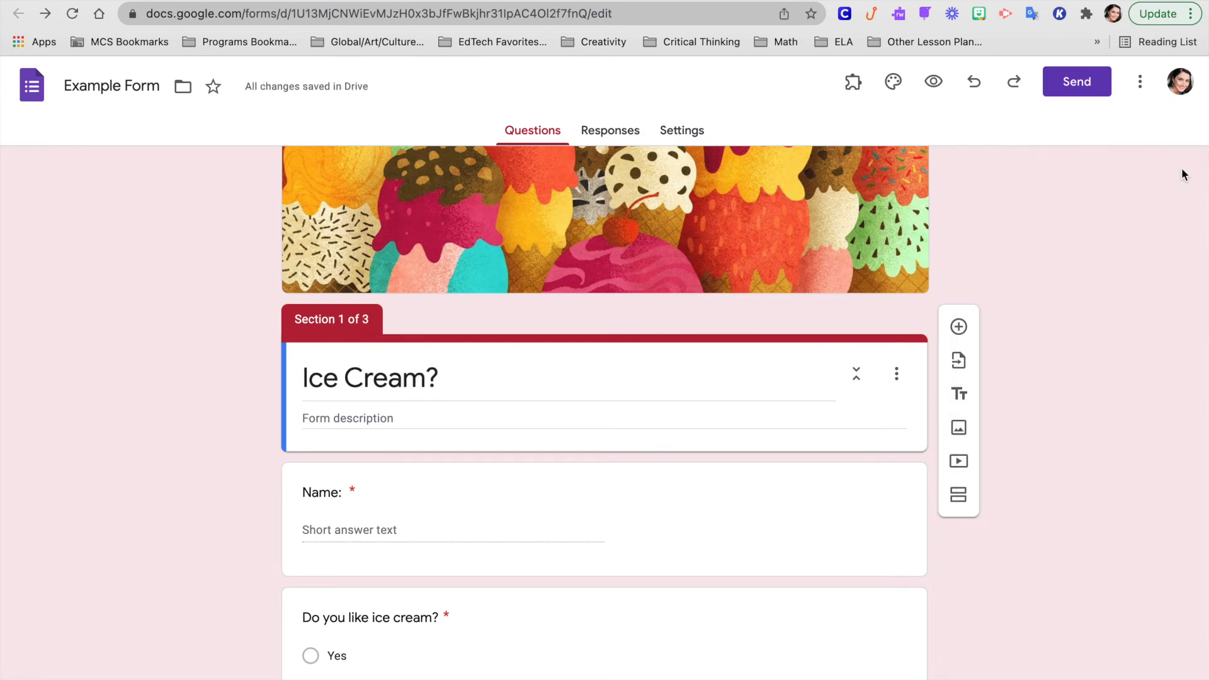
pyautogui.scroll(1, 1064, 275)
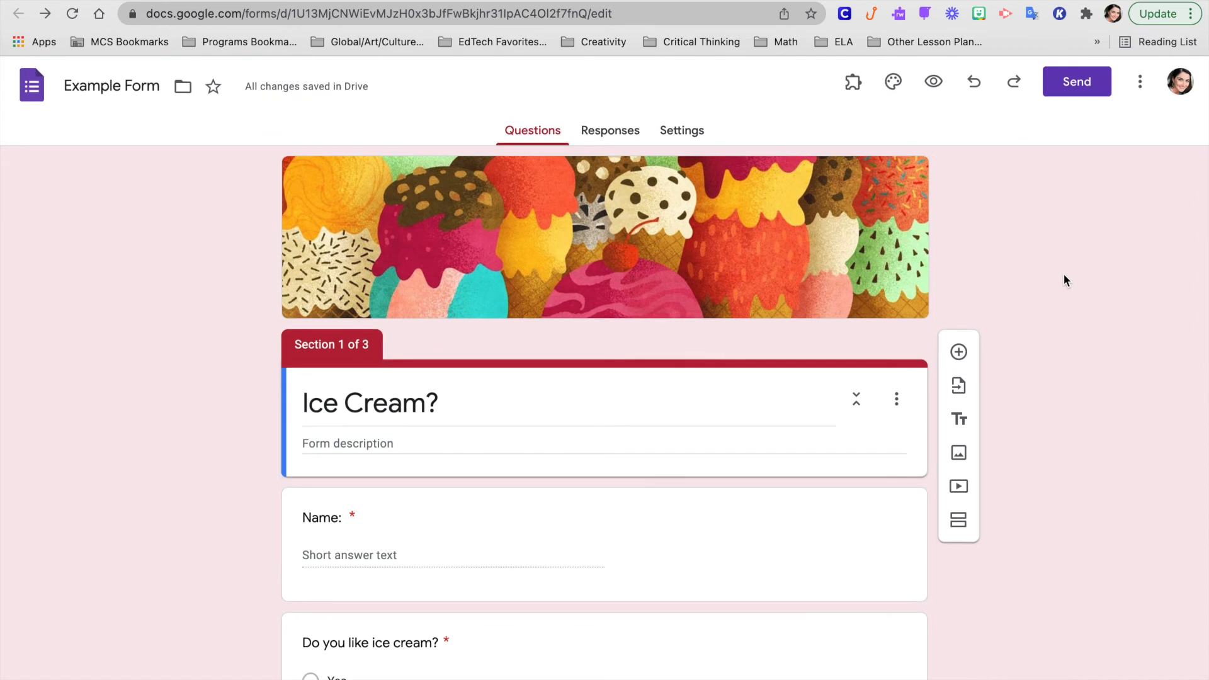
# - Try adding a colleague to the form as a collaborator with the Editor role, and discard the invitation
pyautogui.click(1140, 85)
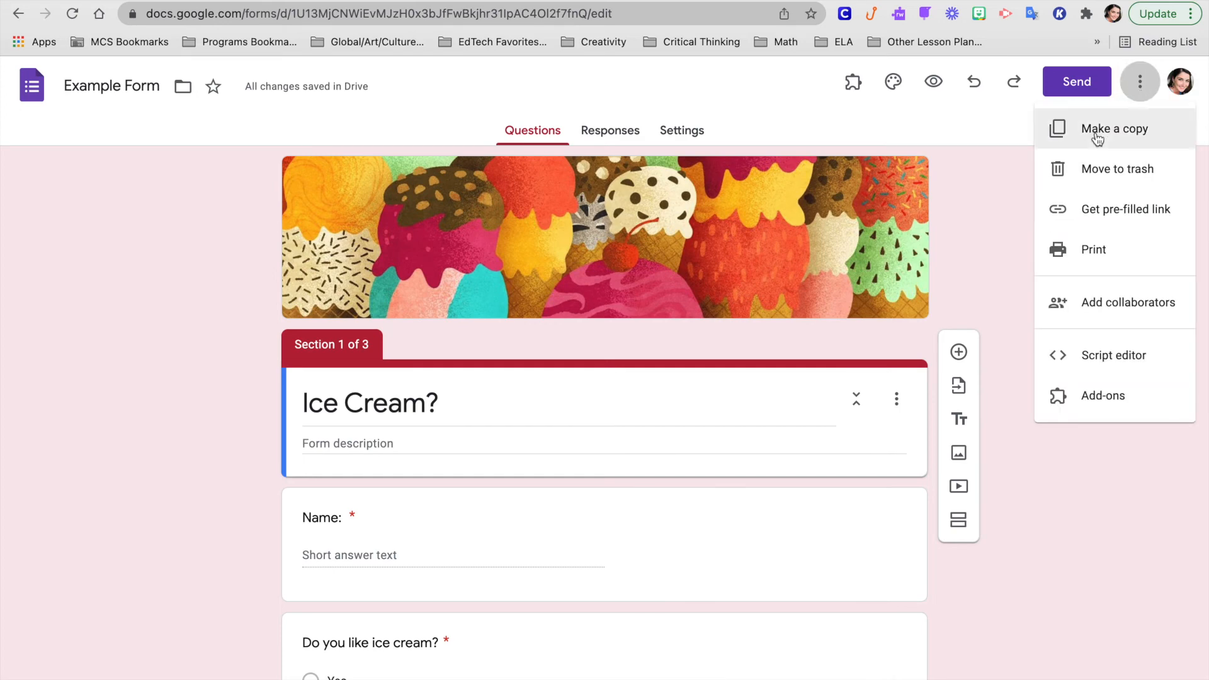
pyautogui.click(1108, 314)
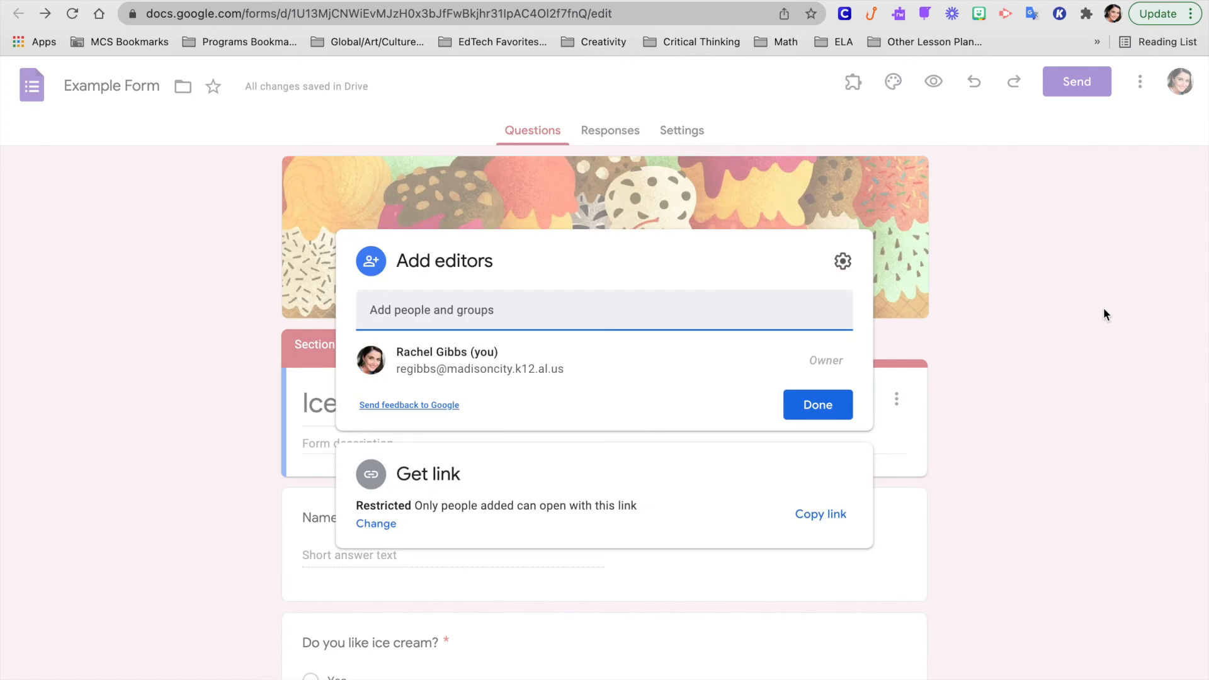
pyautogui.click(542, 298)
pyautogui.click(484, 377)
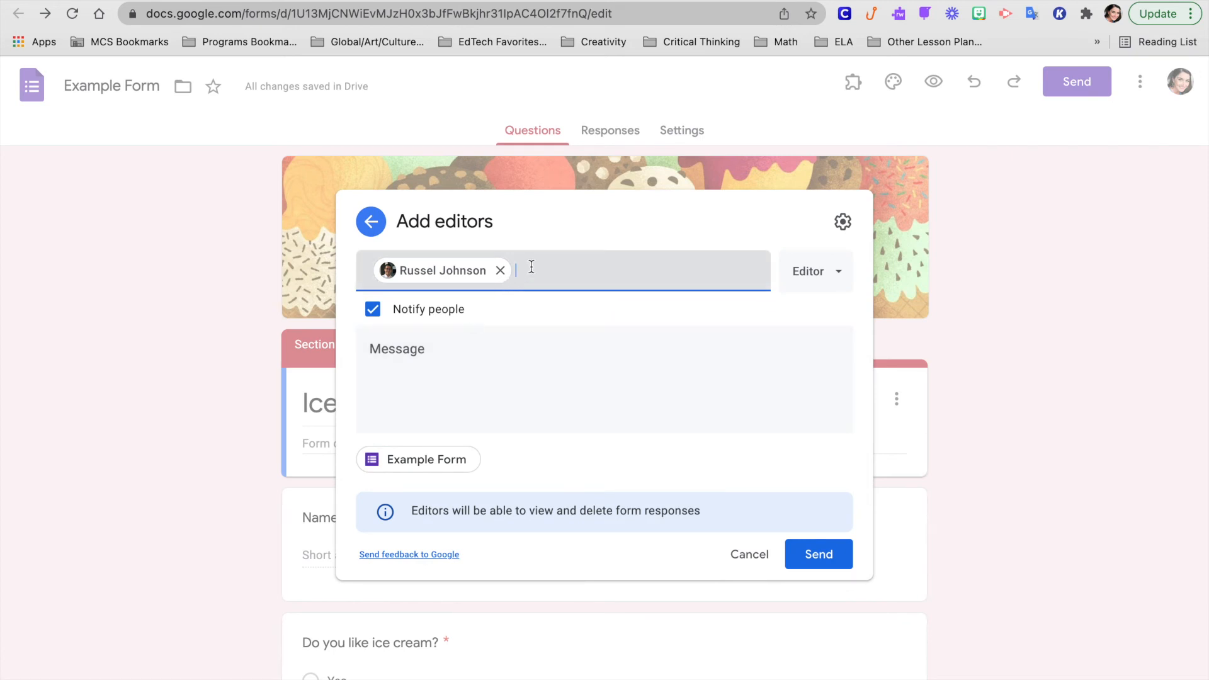
pyautogui.click(750, 556)
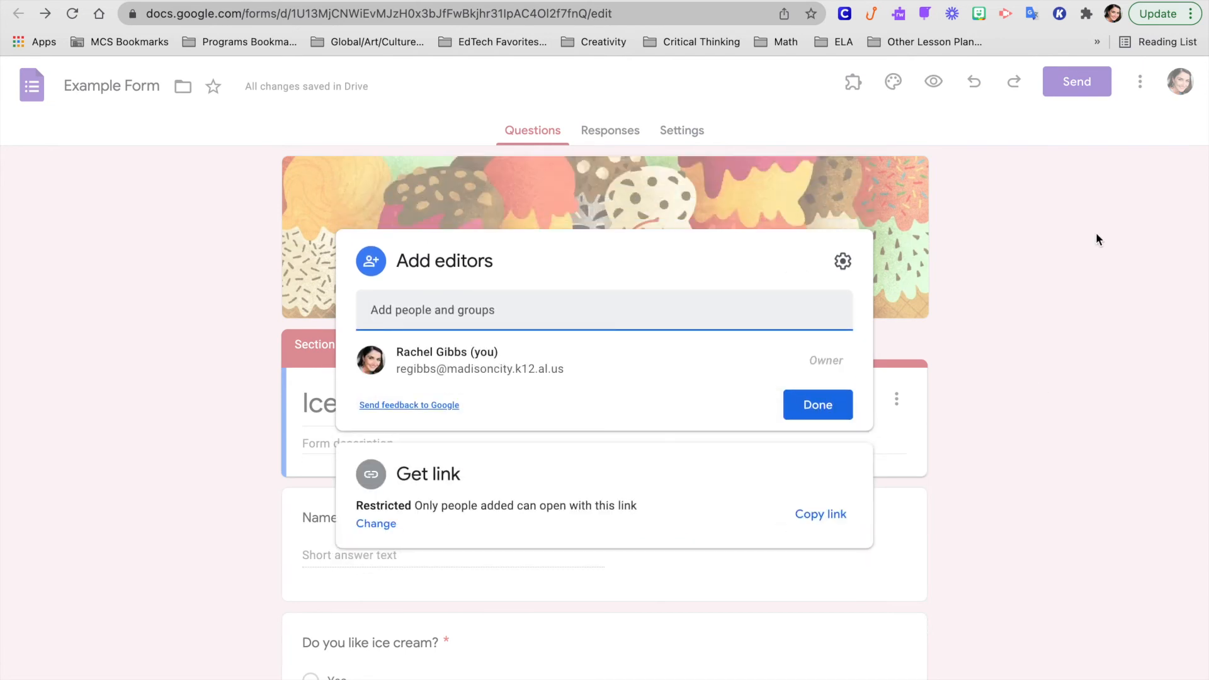
pyautogui.click(1097, 233)
# - Preview the form as respondents see it, and return to the form editor
pyautogui.click(932, 83)
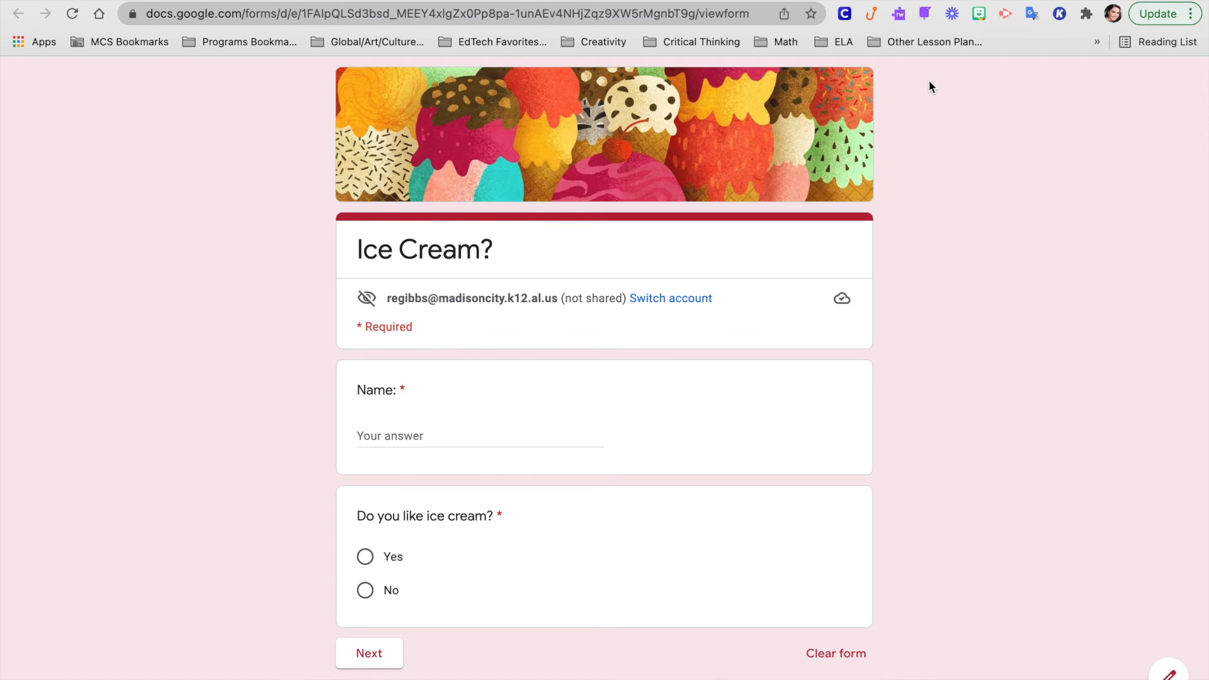
pyautogui.scroll(-2, 968, 358)
pyautogui.scroll(2, 968, 358)
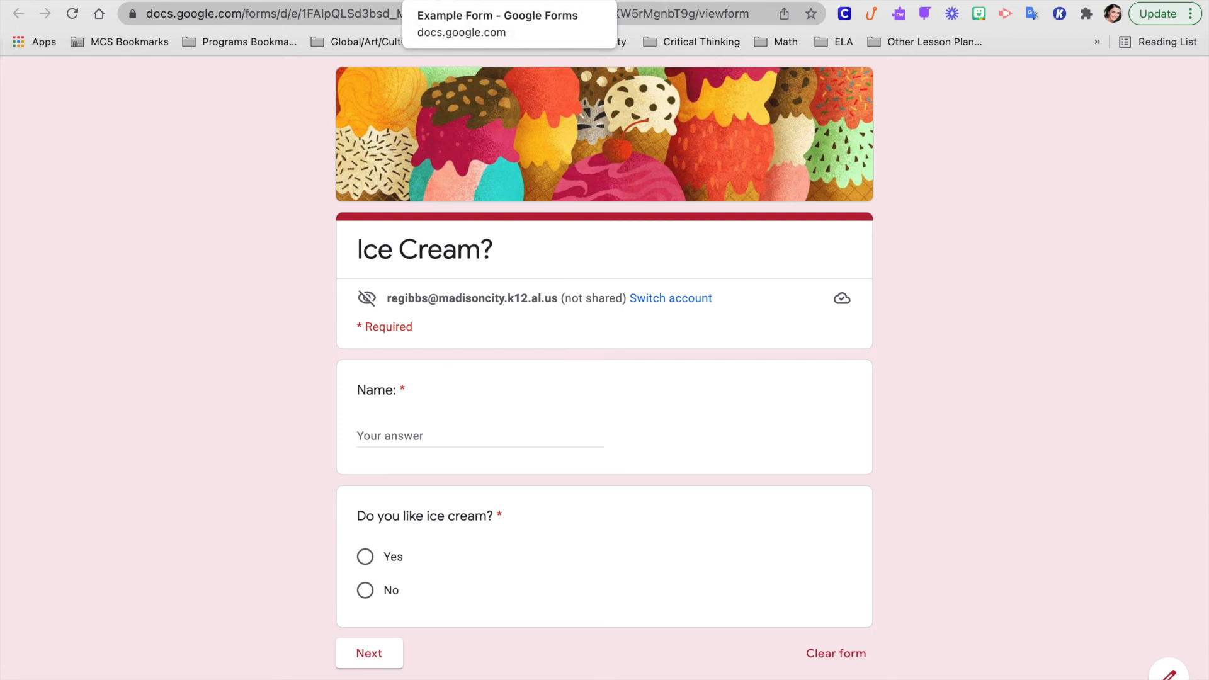
pyautogui.click(509, 28)
pyautogui.click(797, 28)
# - Open the form's sending options and try entering a recipient's e-mail address for the invitation, clearing the recipient again
pyautogui.click(1076, 123)
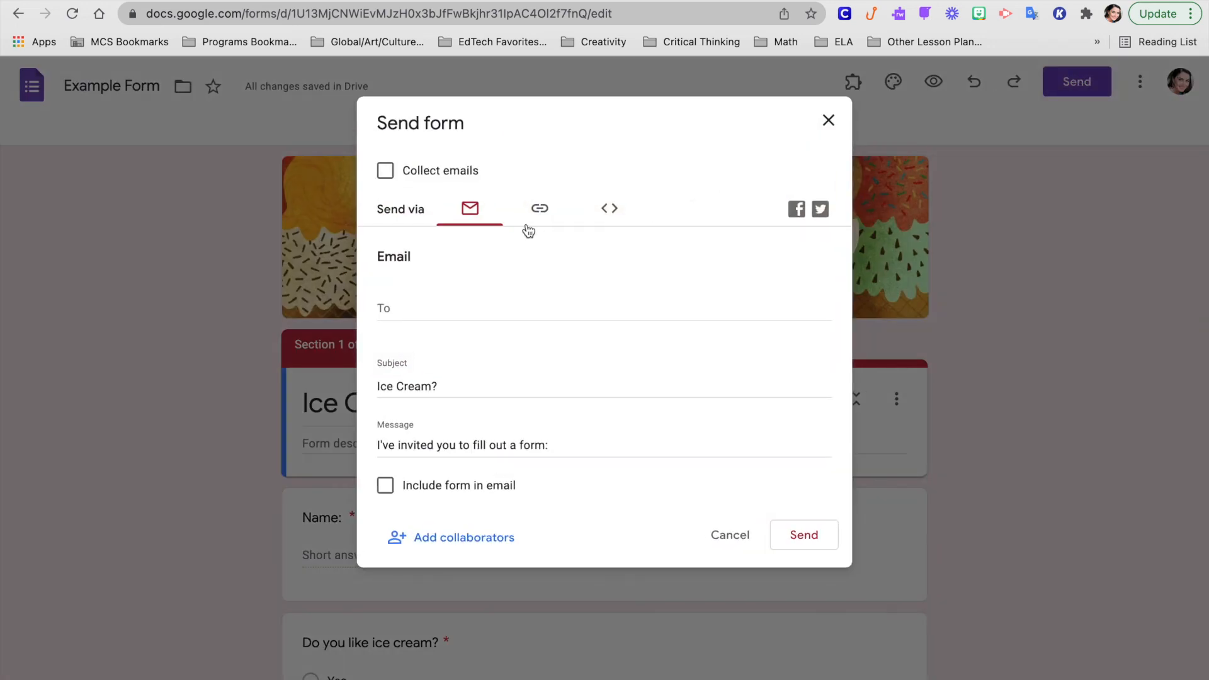
pyautogui.click(402, 308)
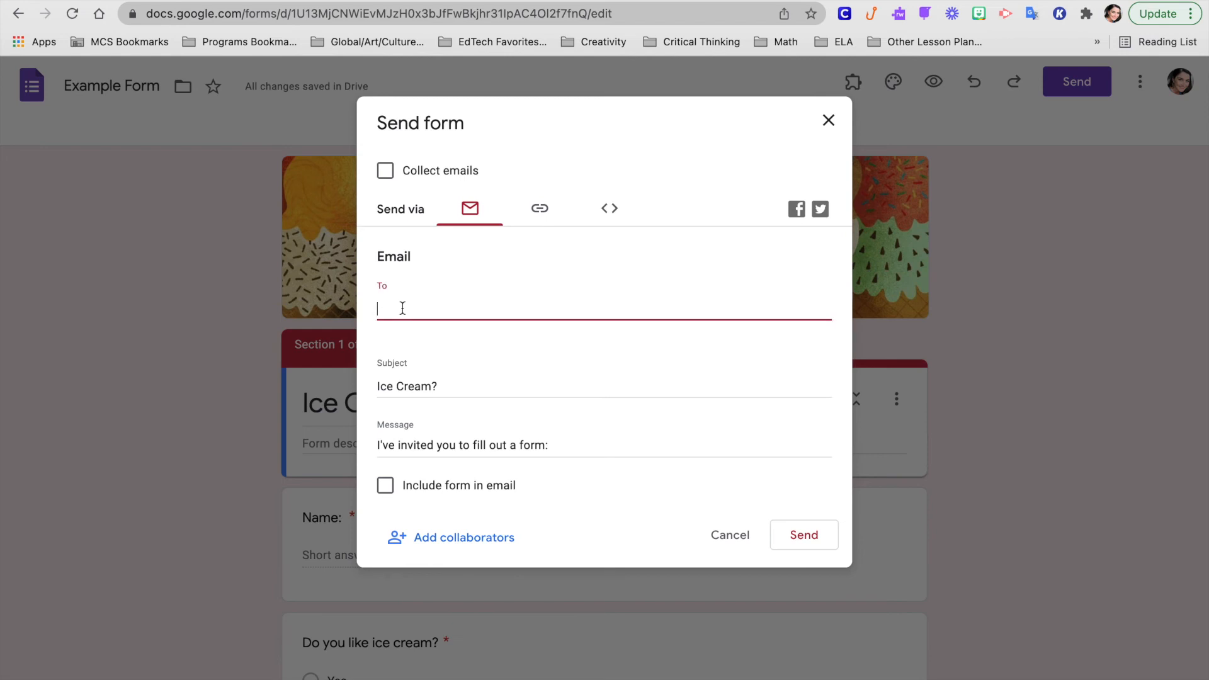
pyautogui.write('crn')
pyautogui.press('BackSpace')
pyautogui.press('BackSpace')
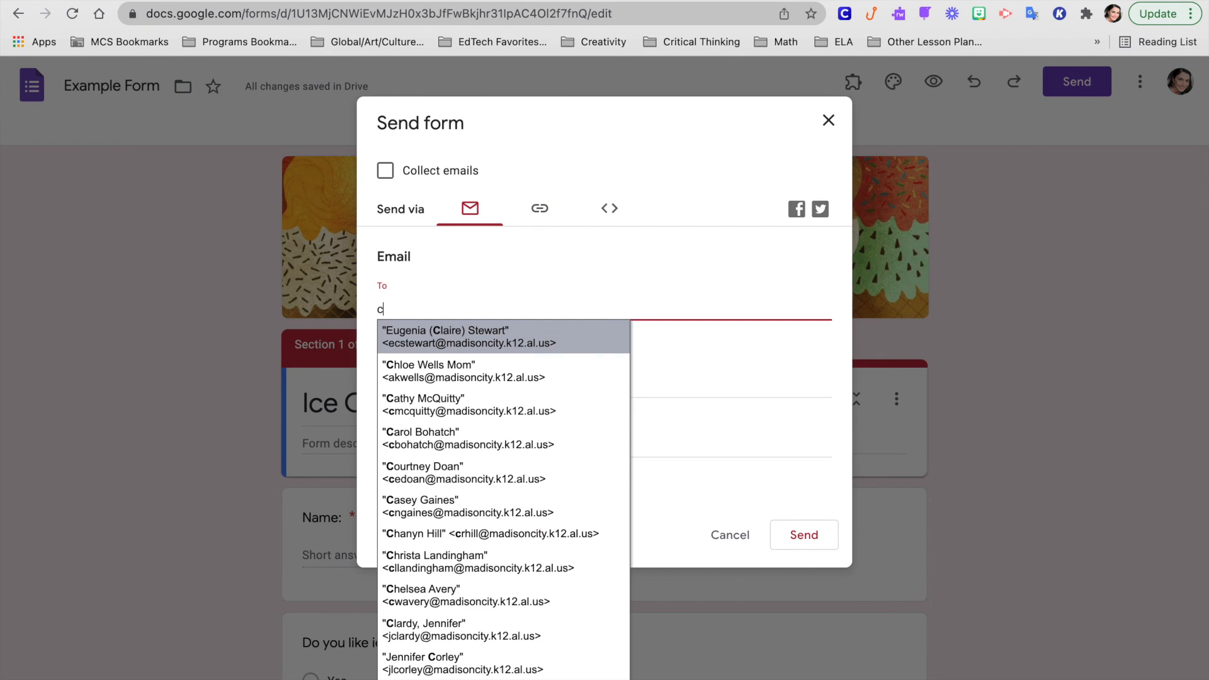
pyautogui.write('entr')
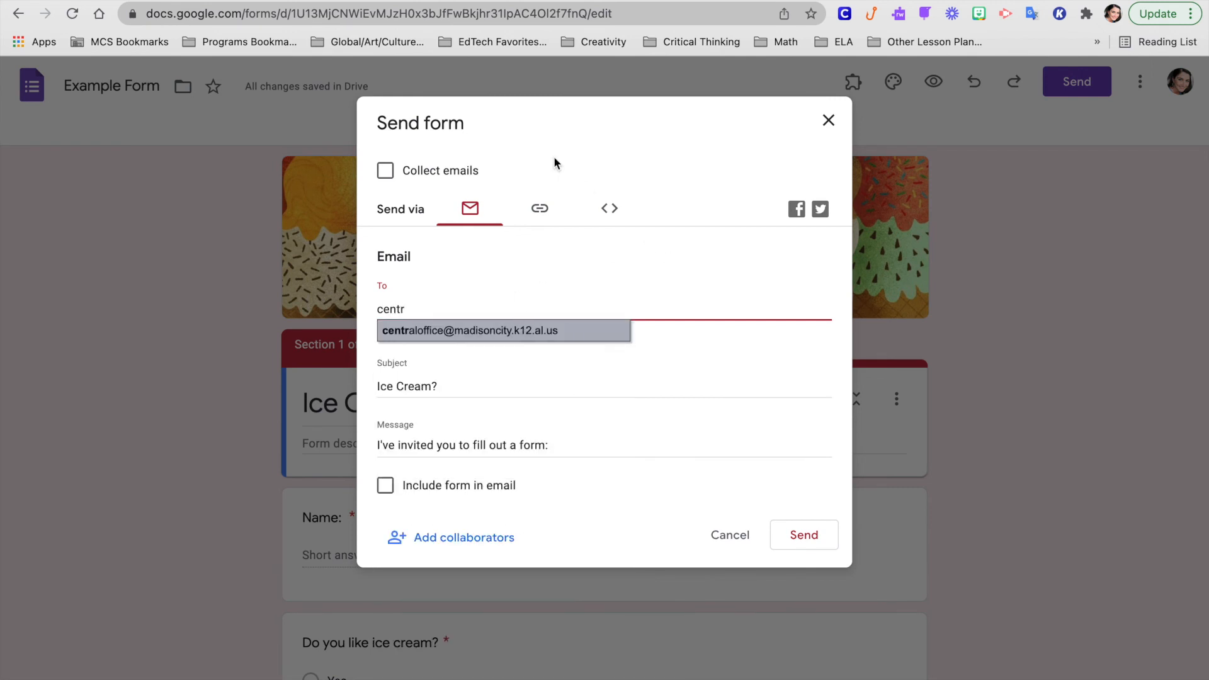
pyautogui.press('BackSpace')
pyautogui.press('BackSpace')
pyautogui.press('BackSpace')
pyautogui.press('BackSpace')
pyautogui.press('BackSpace')
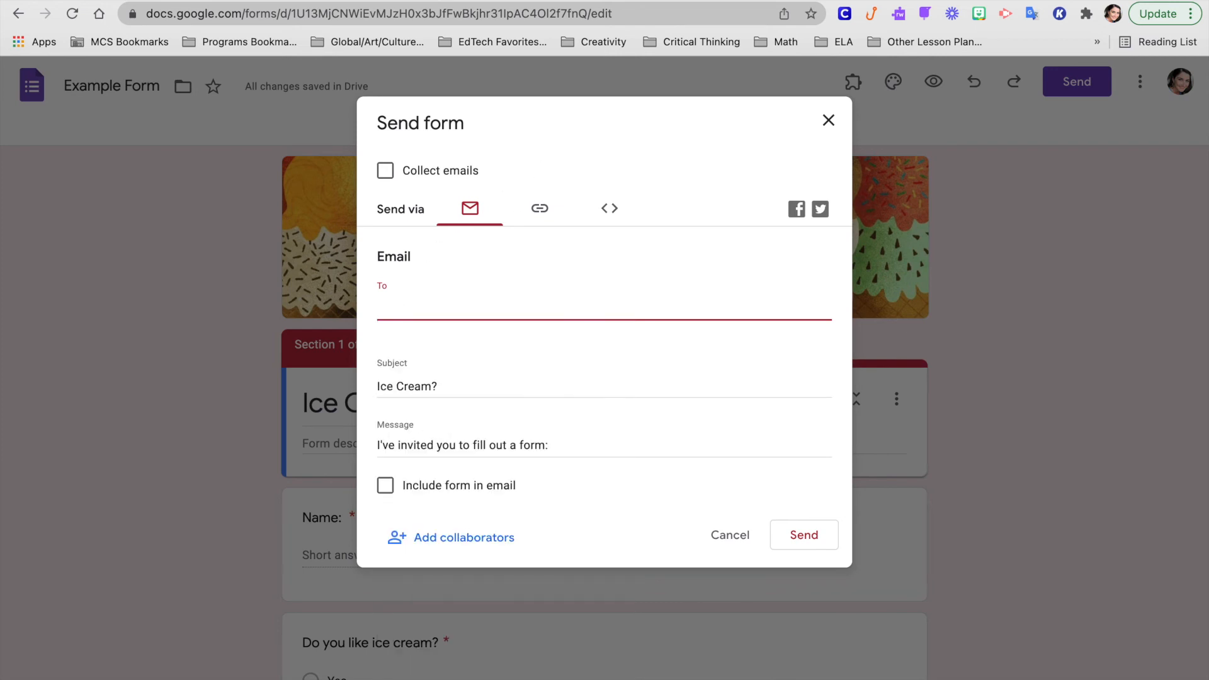
# - Copy the form's full-length share link, and show the HTML embed option
pyautogui.click(542, 213)
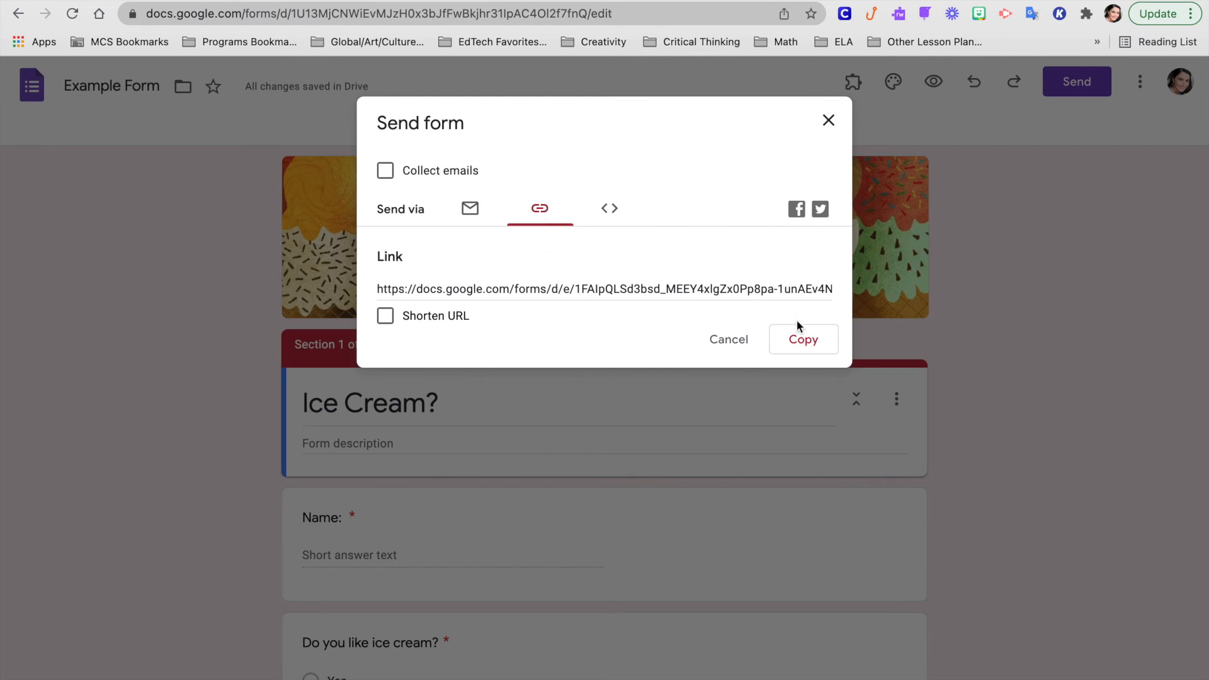
pyautogui.click(803, 339)
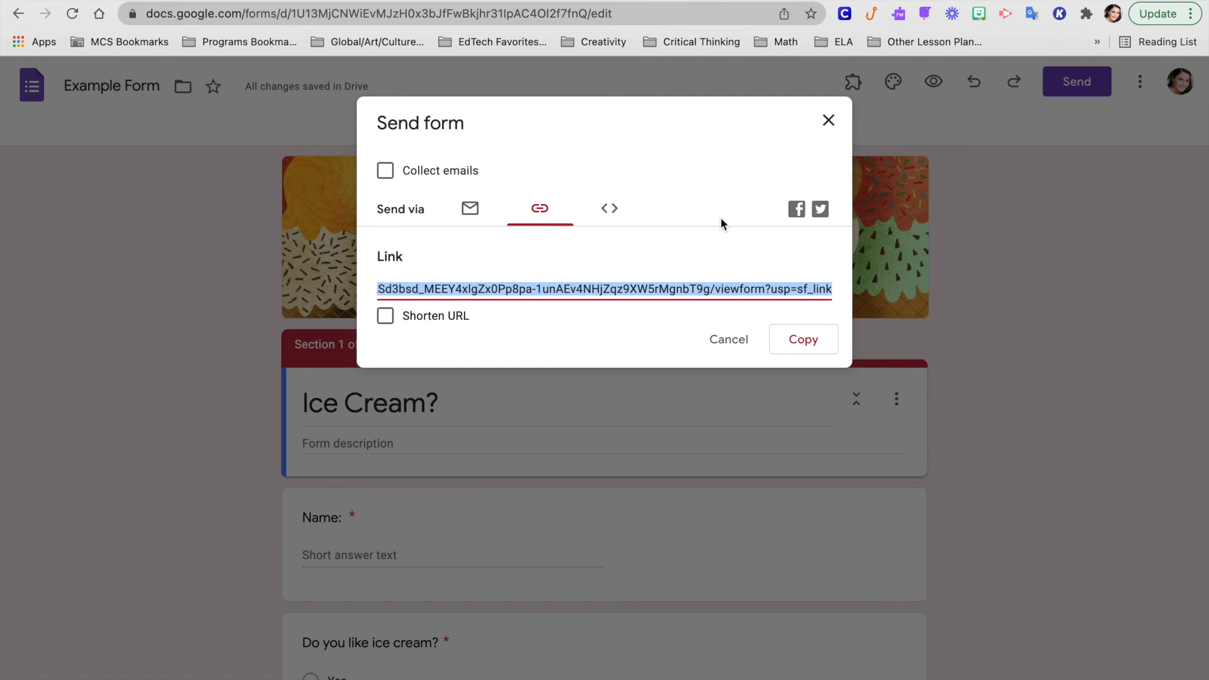
pyautogui.click(614, 209)
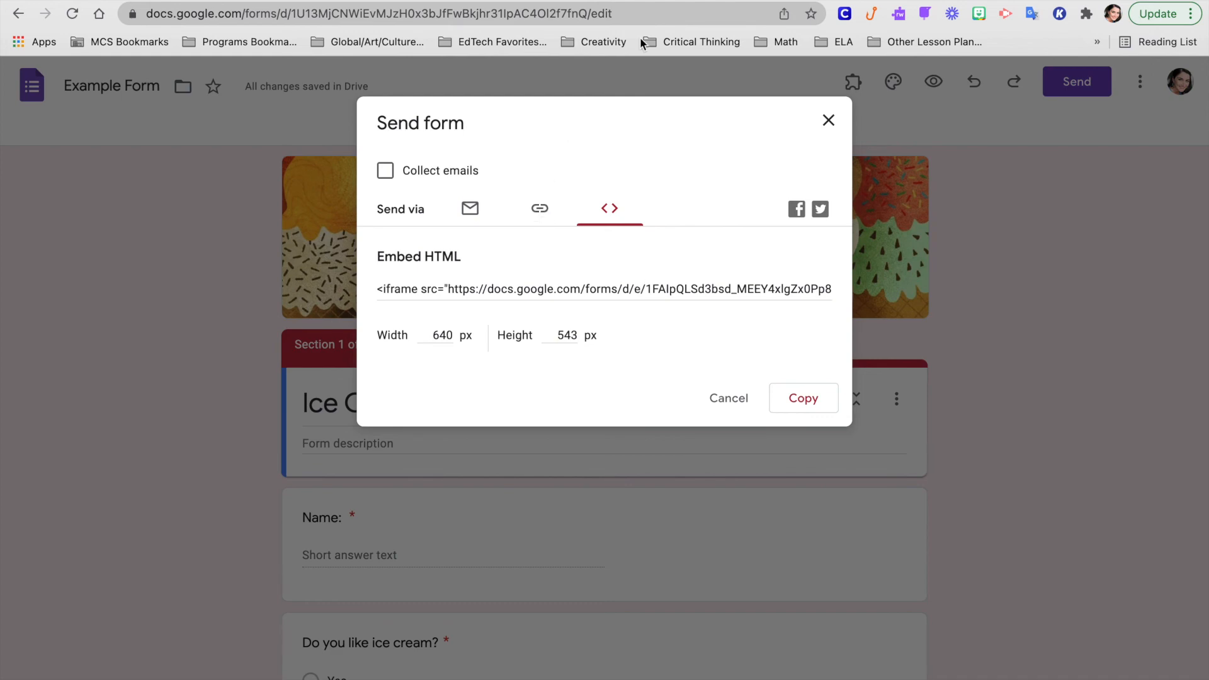
# - Open the copied form link in a new browser tab
pyautogui.press('super+t')
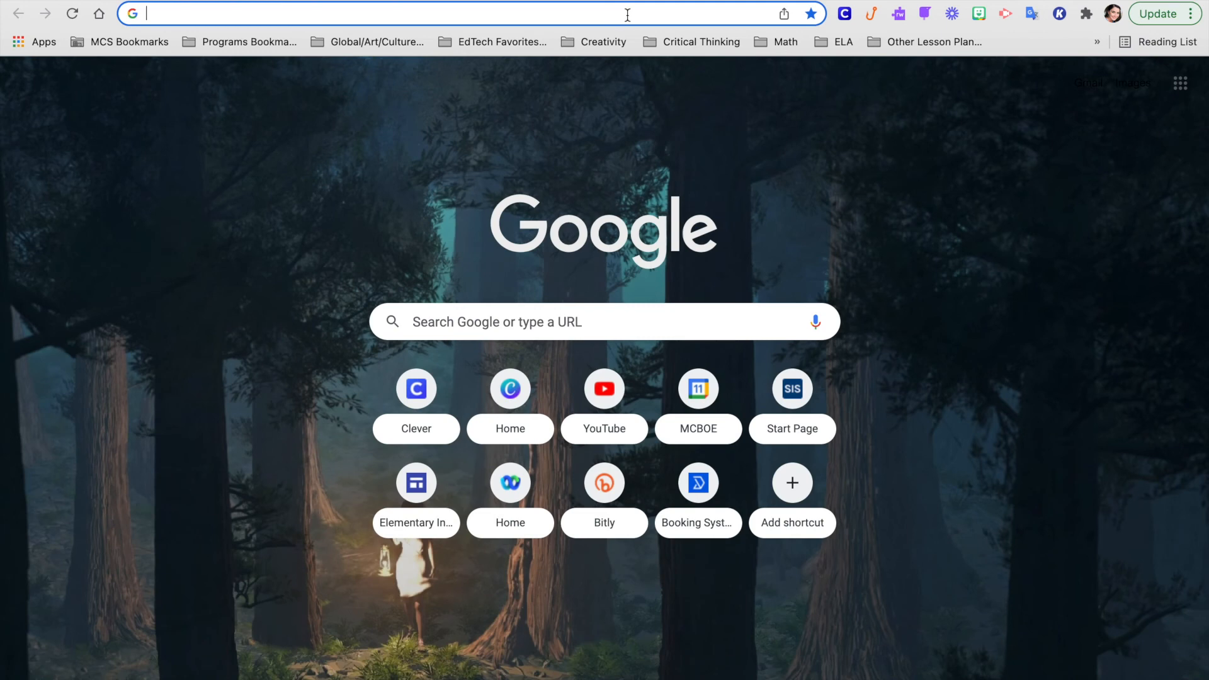
pyautogui.rightClick(628, 18)
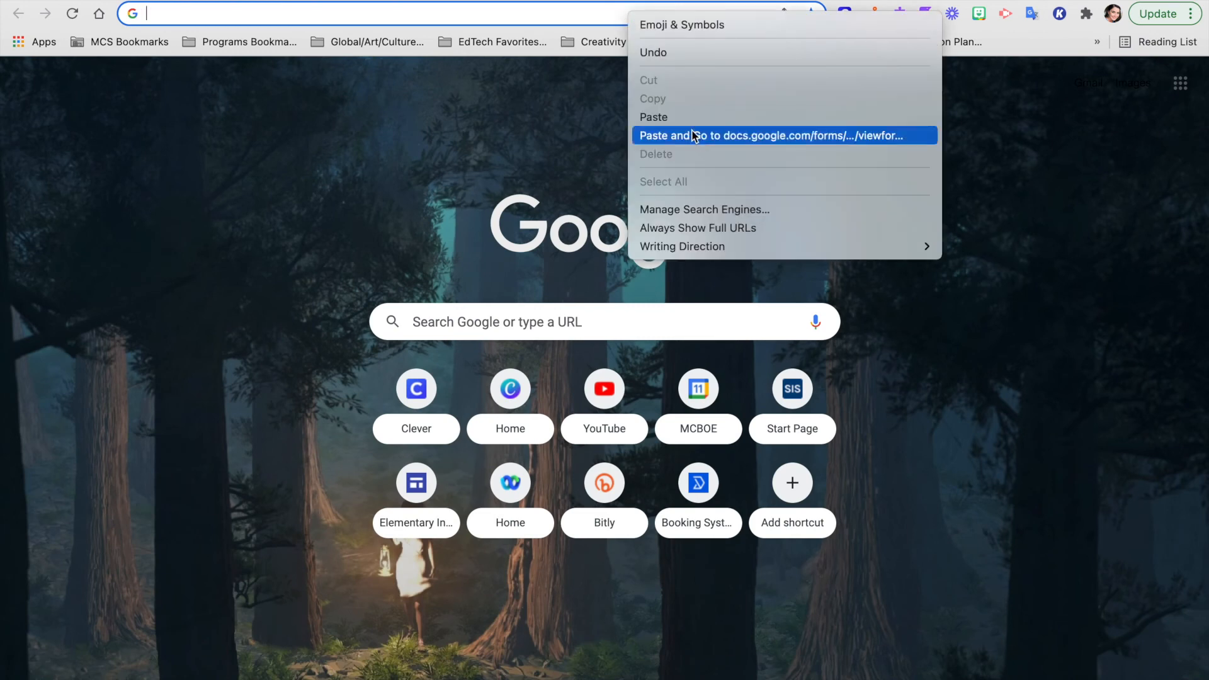
pyautogui.click(675, 116)
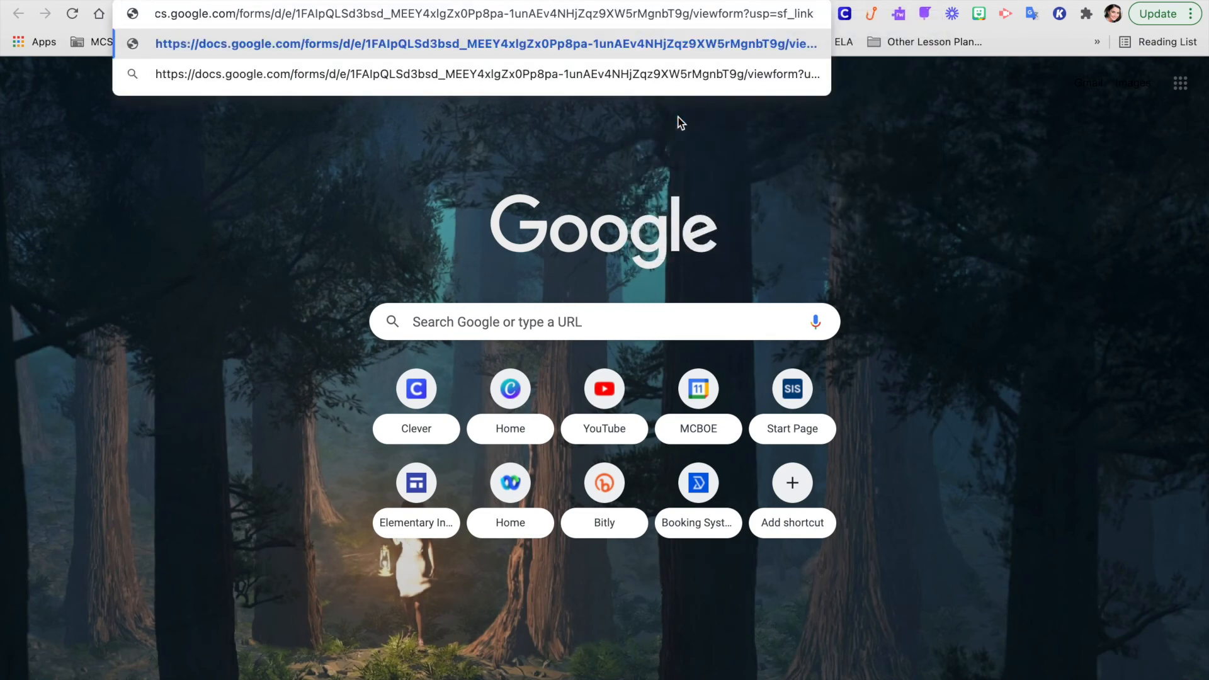
pyautogui.press('Return')
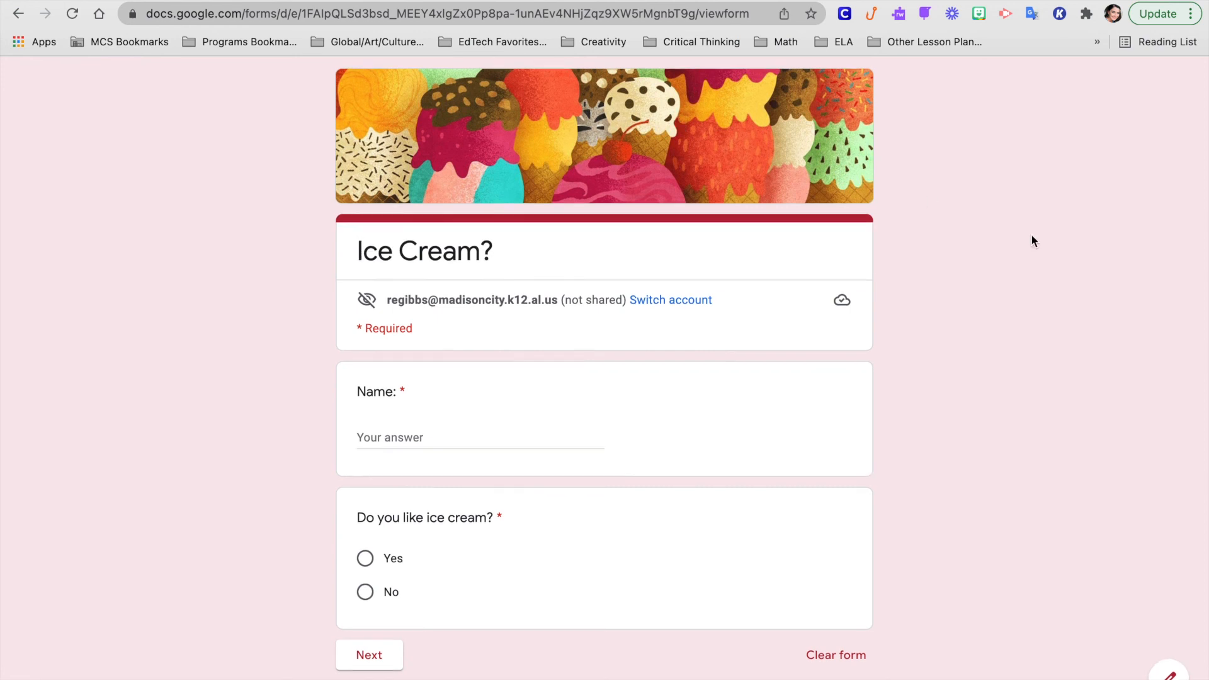
# - Fill in the respondent's name, answer "No" to "Do you like ice cream?" and continue to the following section
pyautogui.click(438, 437)
pyautogui.write('Rachel G')
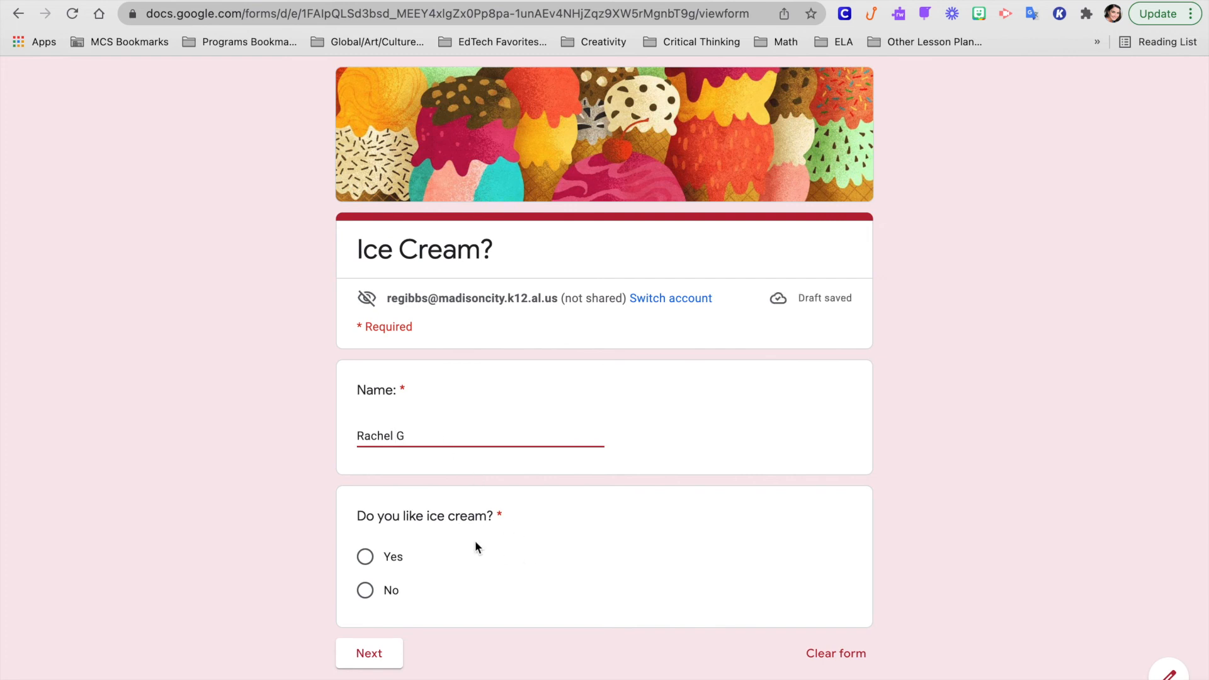
pyautogui.scroll(-2, 504, 546)
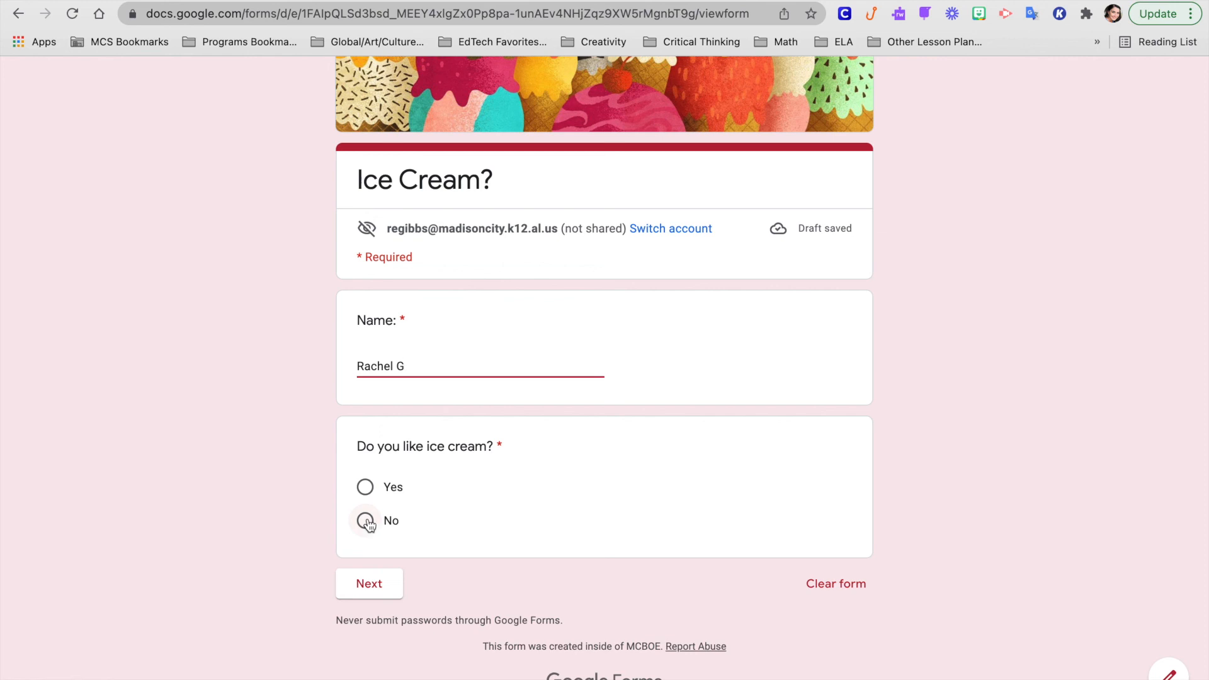
pyautogui.click(369, 528)
pyautogui.click(371, 585)
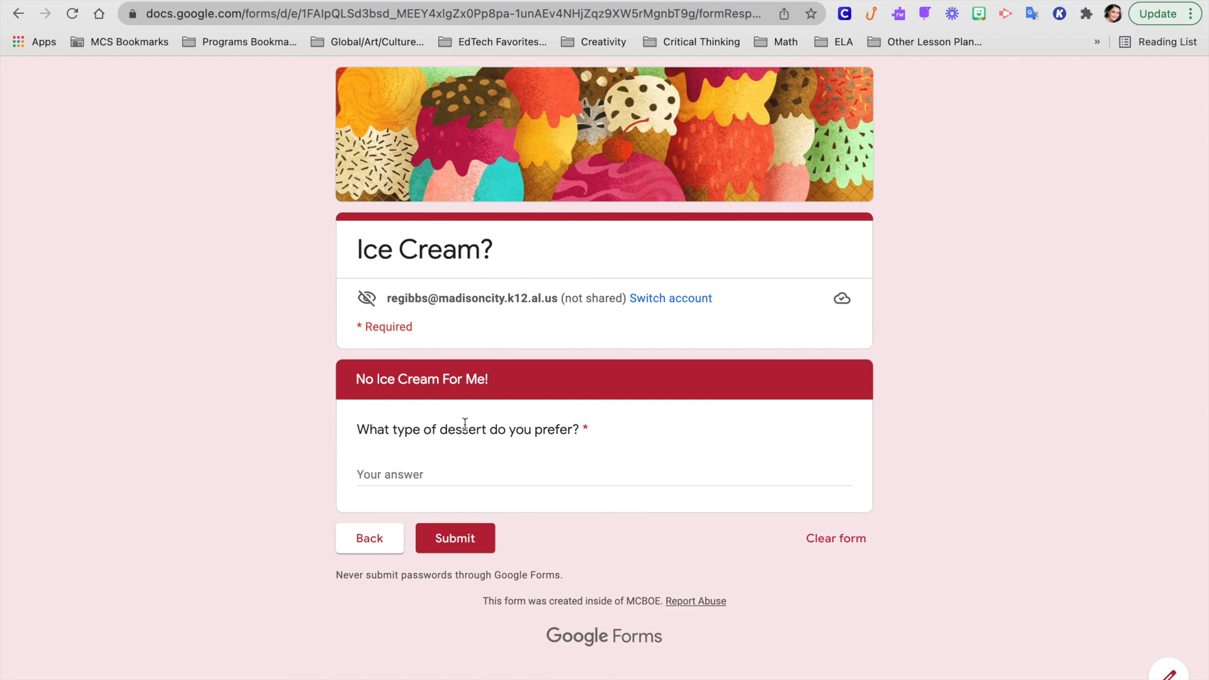
# - Answer "cake" as the preferred type of dessert and submit the form
pyautogui.click(474, 472)
pyautogui.write('cake')
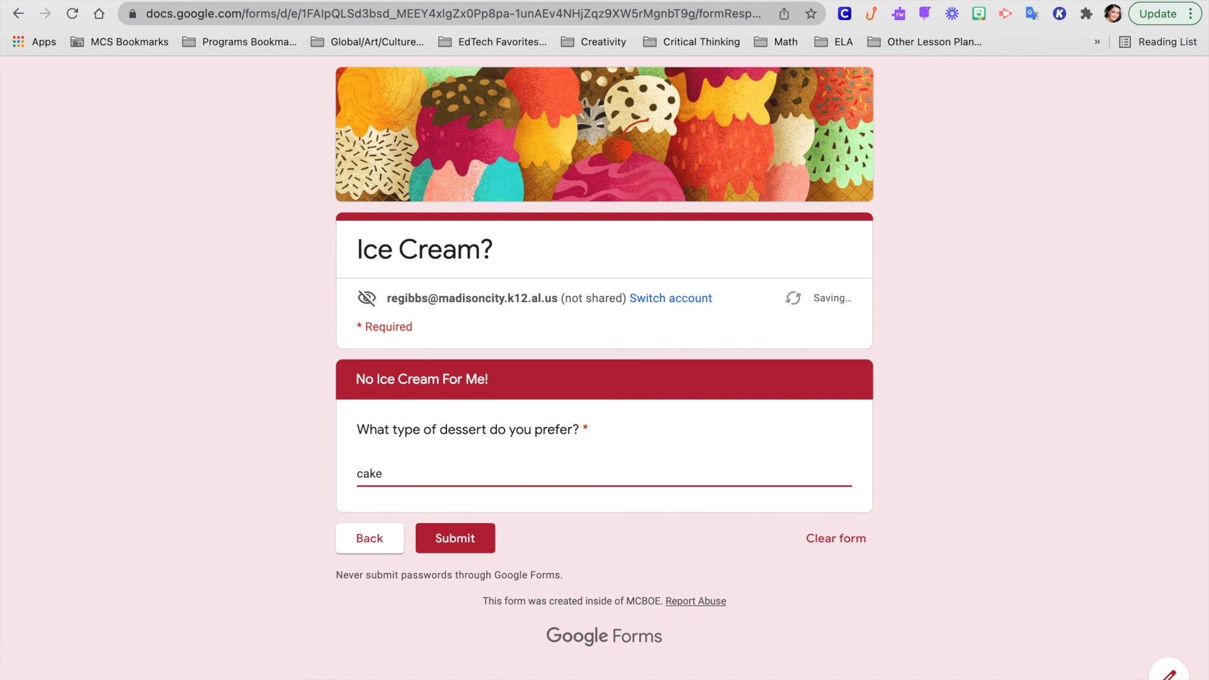
pyautogui.click(449, 539)
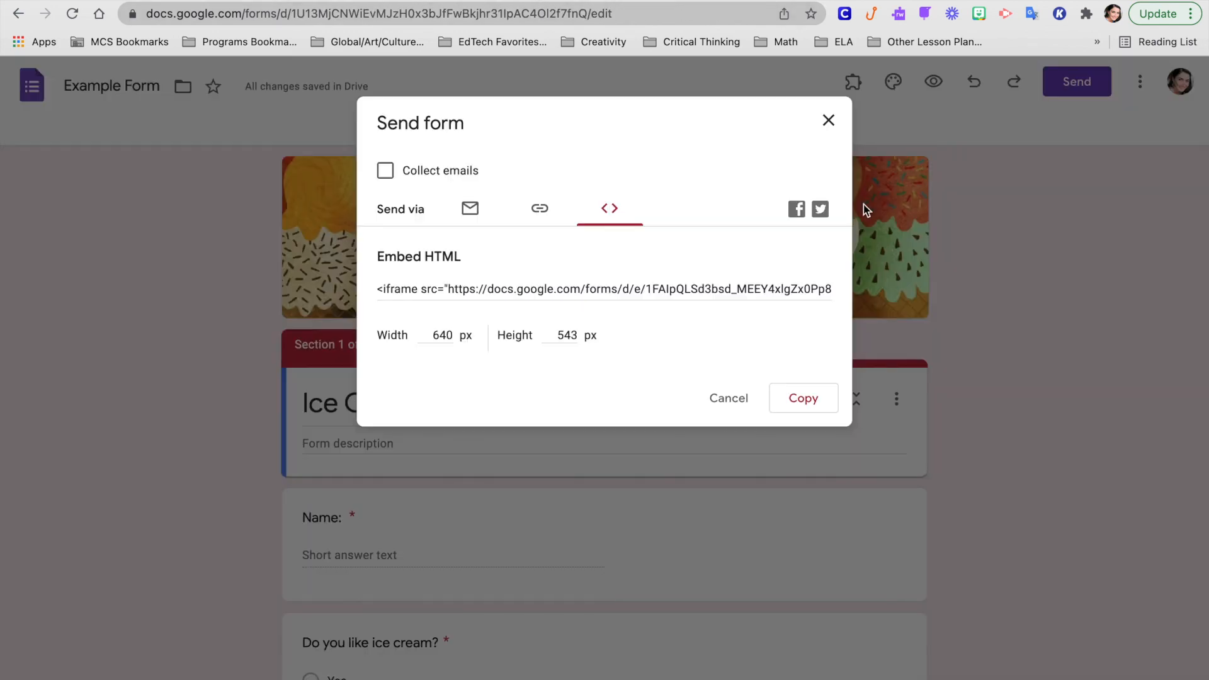
# - Close the sending options in the form editor and examine the summary of responses for every question
pyautogui.click(830, 120)
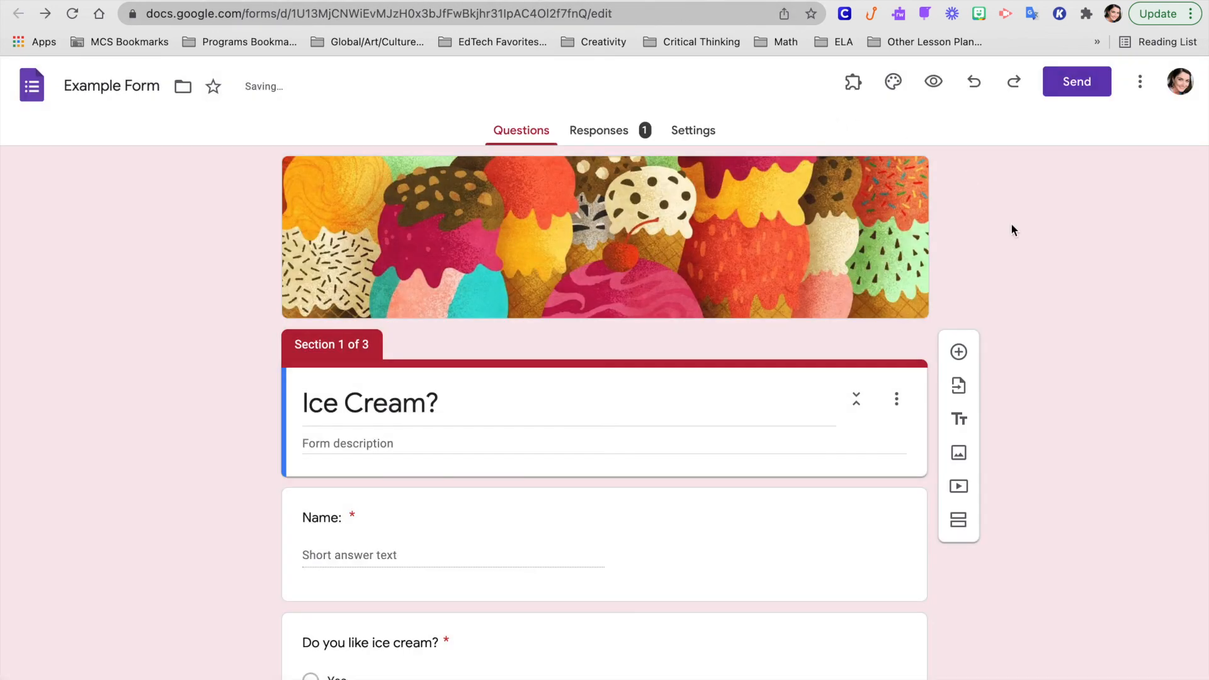
pyautogui.click(602, 133)
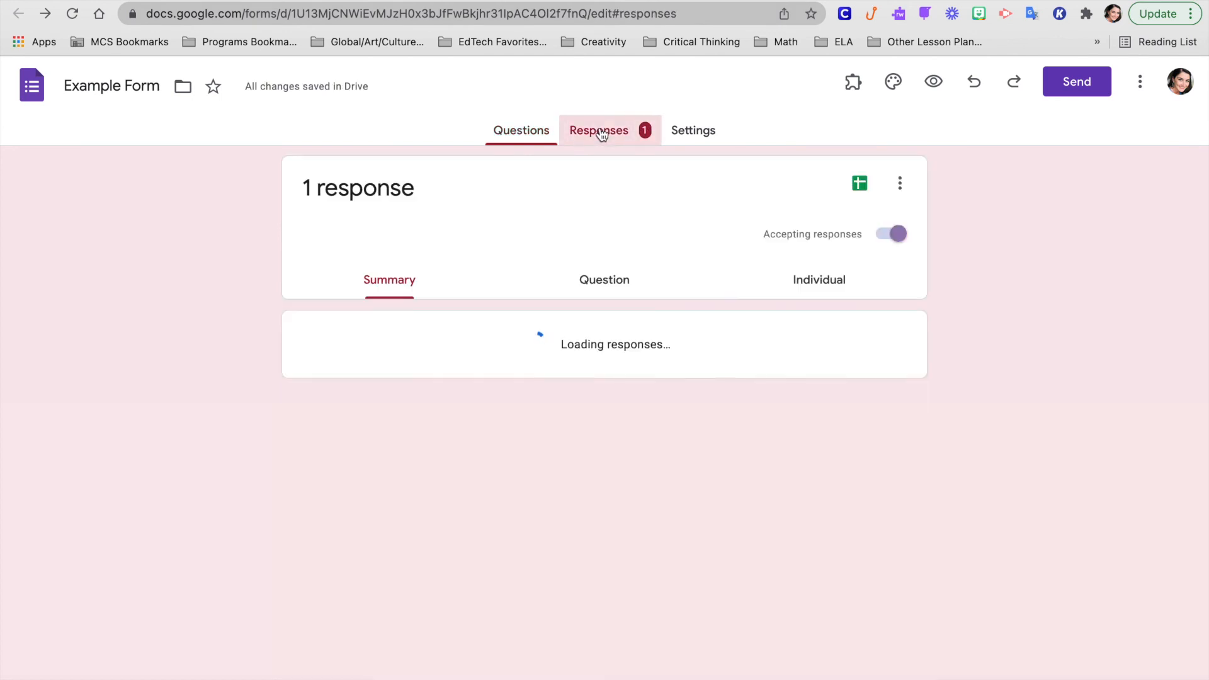
pyautogui.scroll(-2, 1014, 450)
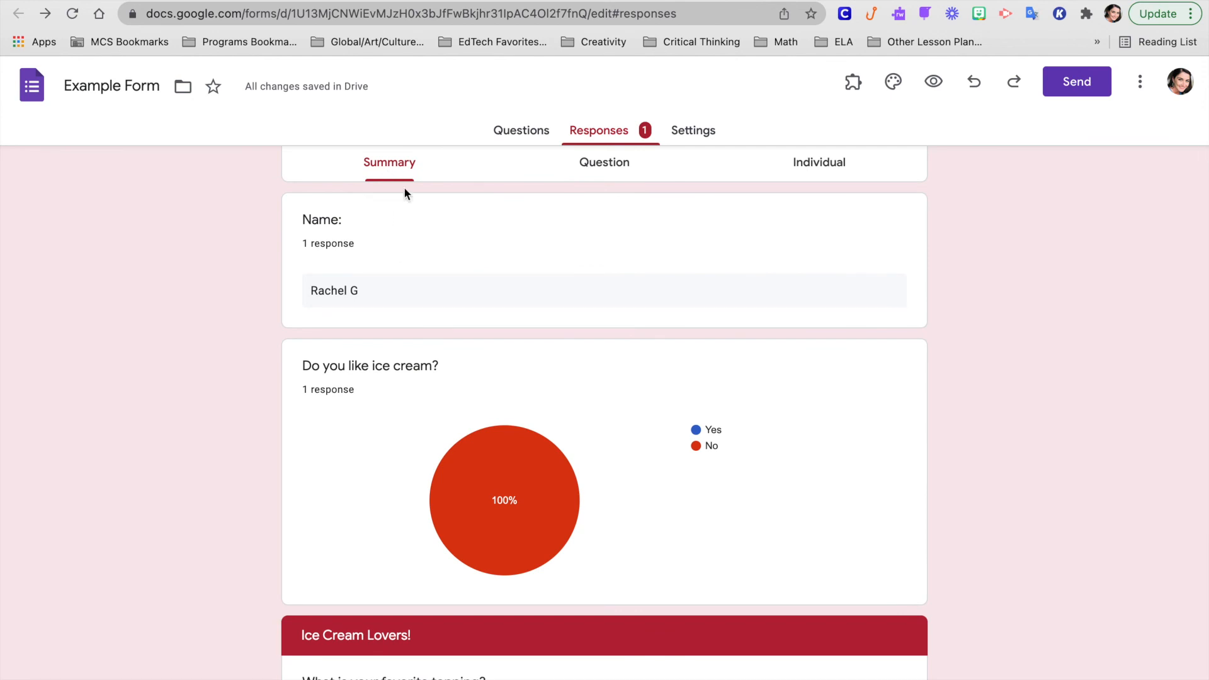
pyautogui.scroll(-5, 530, 456)
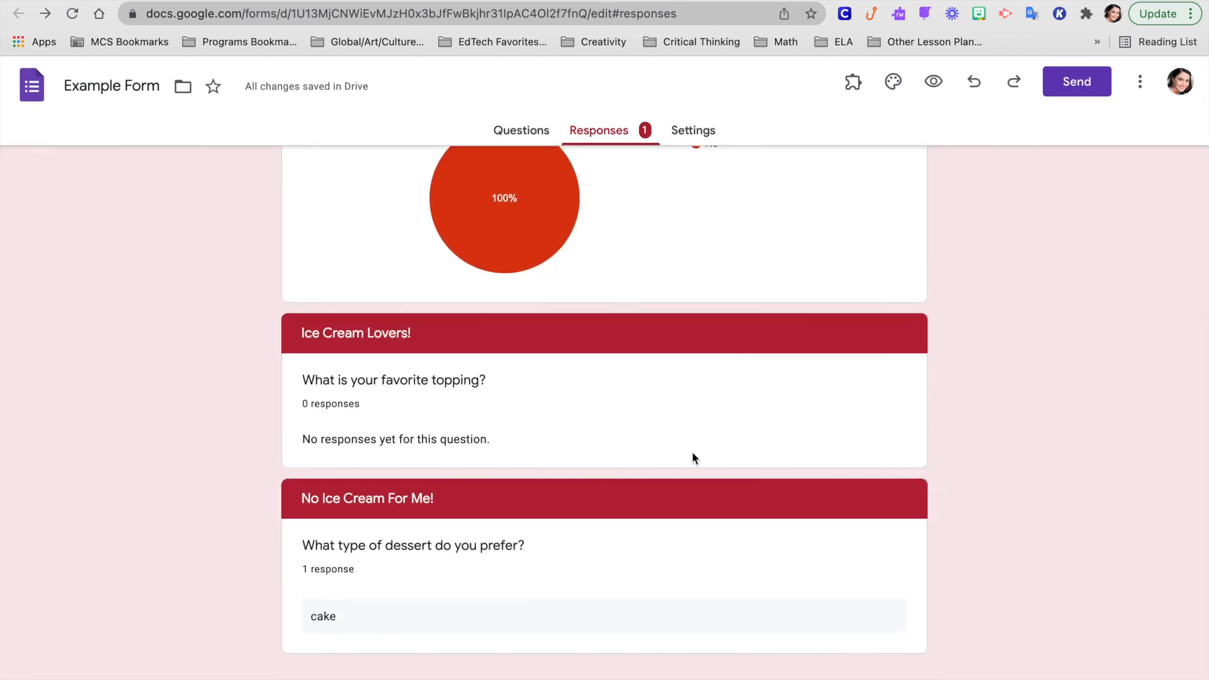
pyautogui.scroll(6, 715, 370)
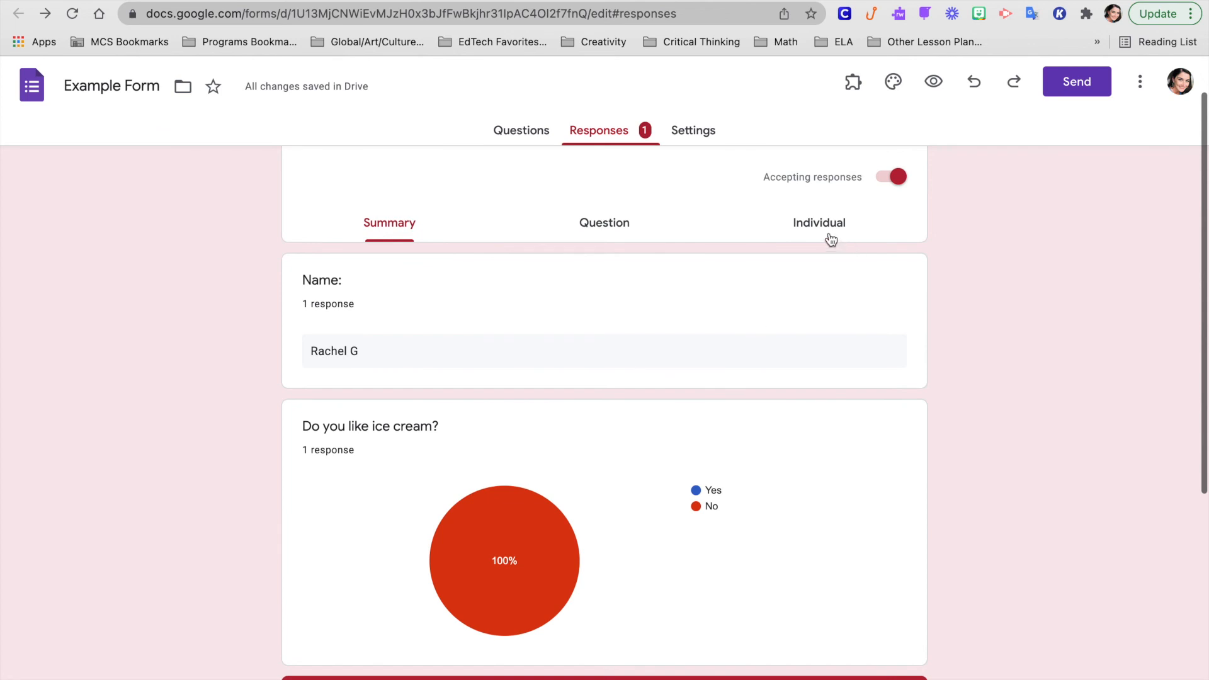
pyautogui.scroll(-4, 608, 590)
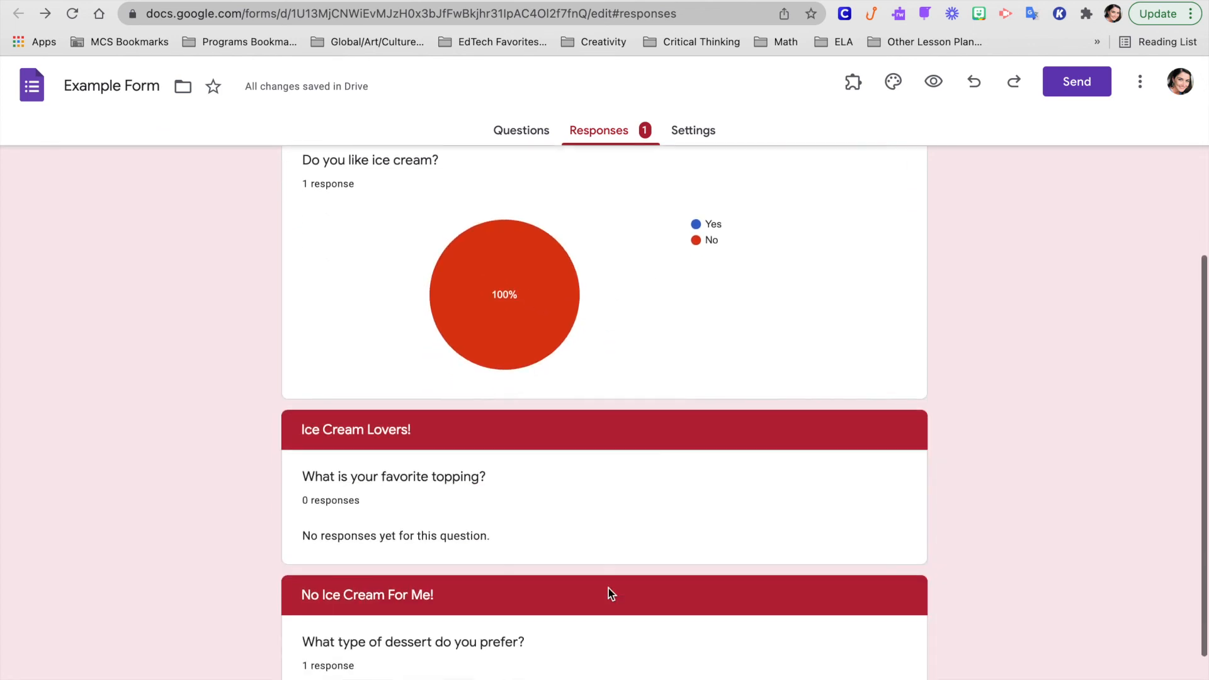
pyautogui.scroll(-1, 609, 588)
pyautogui.scroll(1, 516, 270)
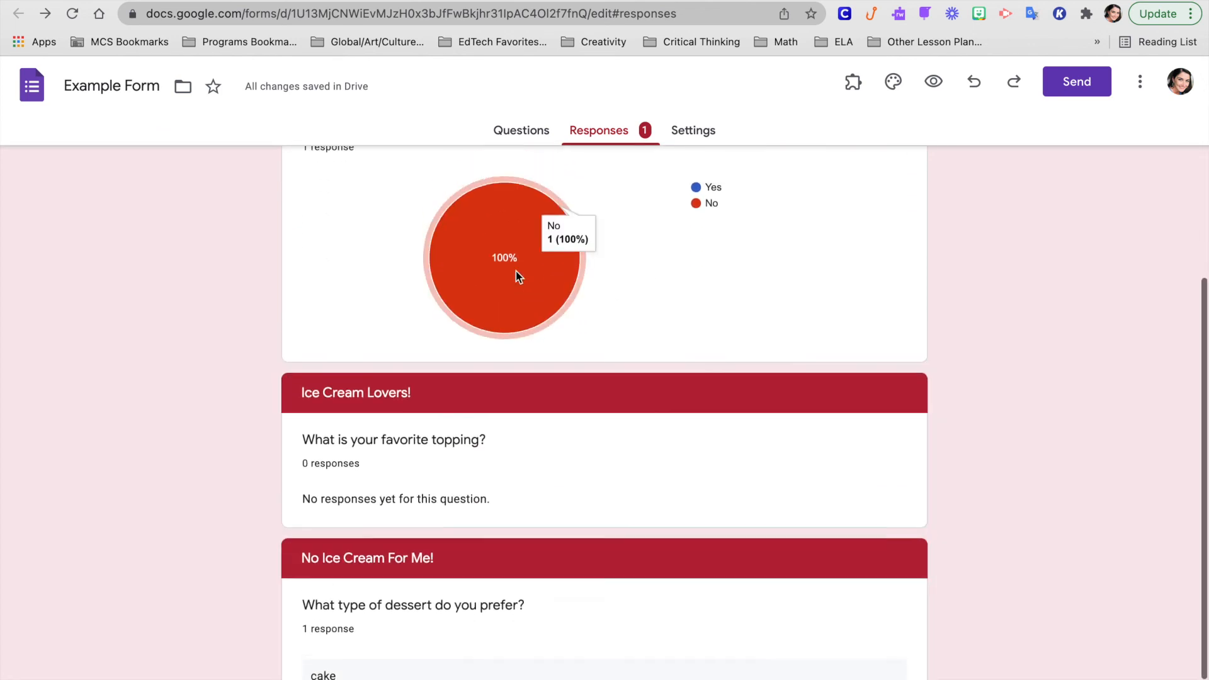
pyautogui.scroll(6, 516, 270)
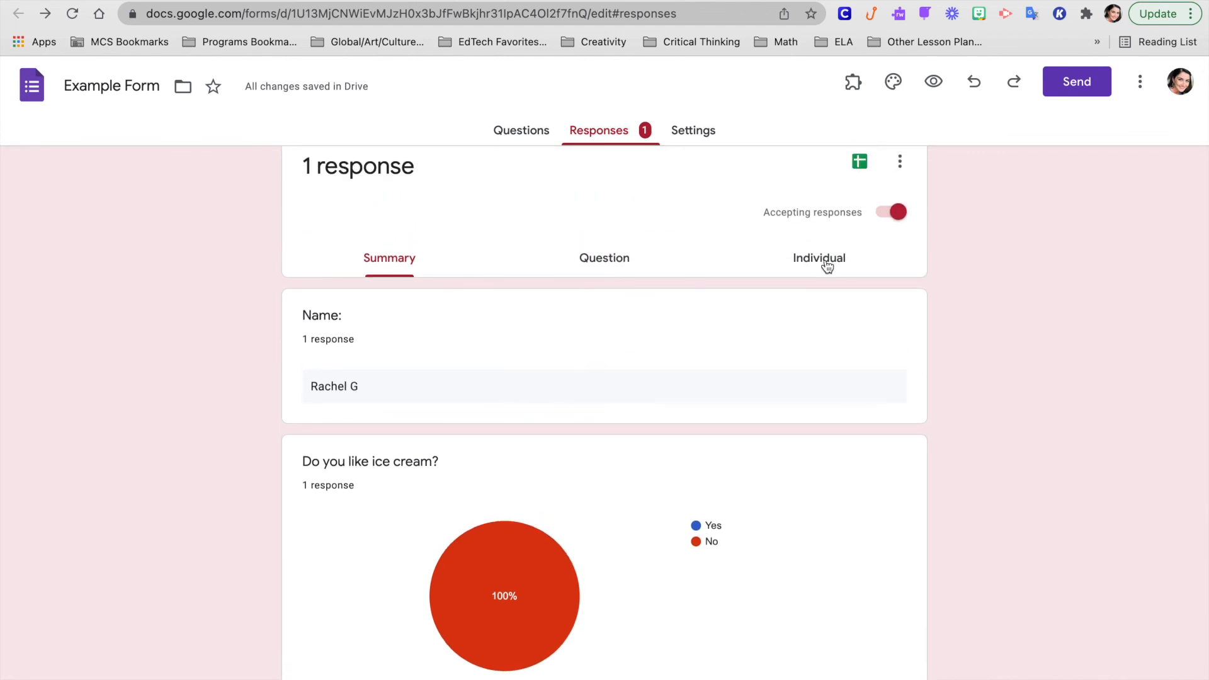
# - Show the individual responses and review the submitted answers in all sections
pyautogui.click(827, 267)
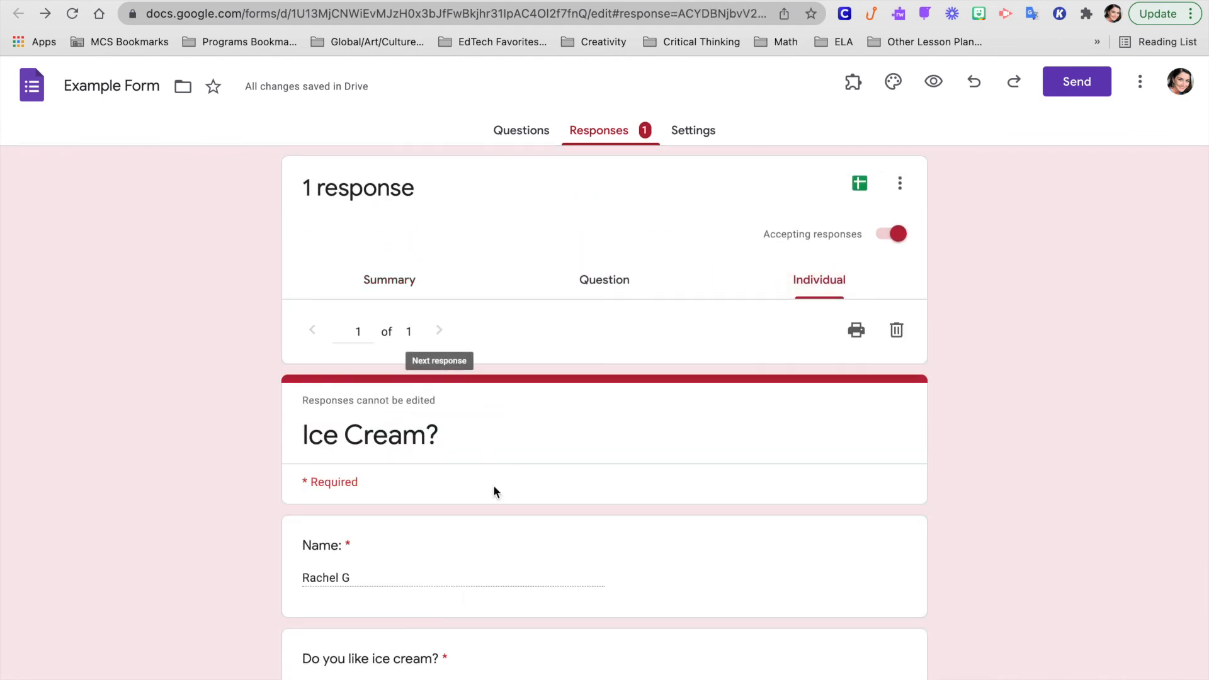
pyautogui.scroll(-9, 497, 500)
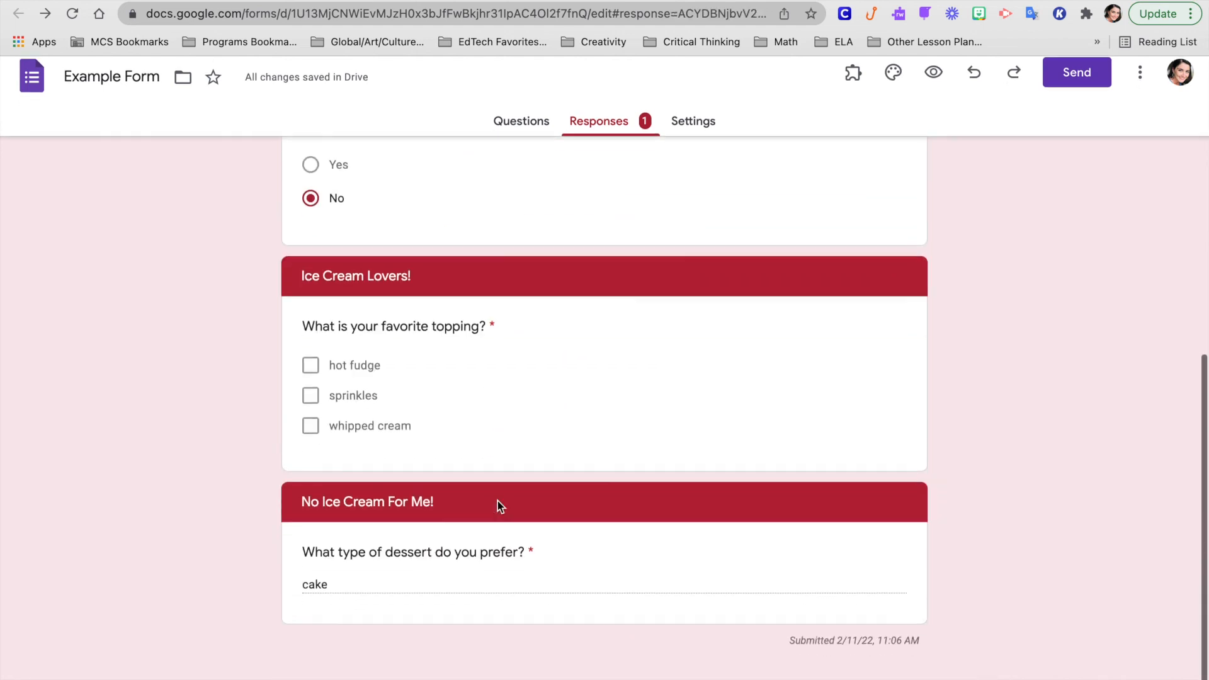
pyautogui.scroll(9, 497, 500)
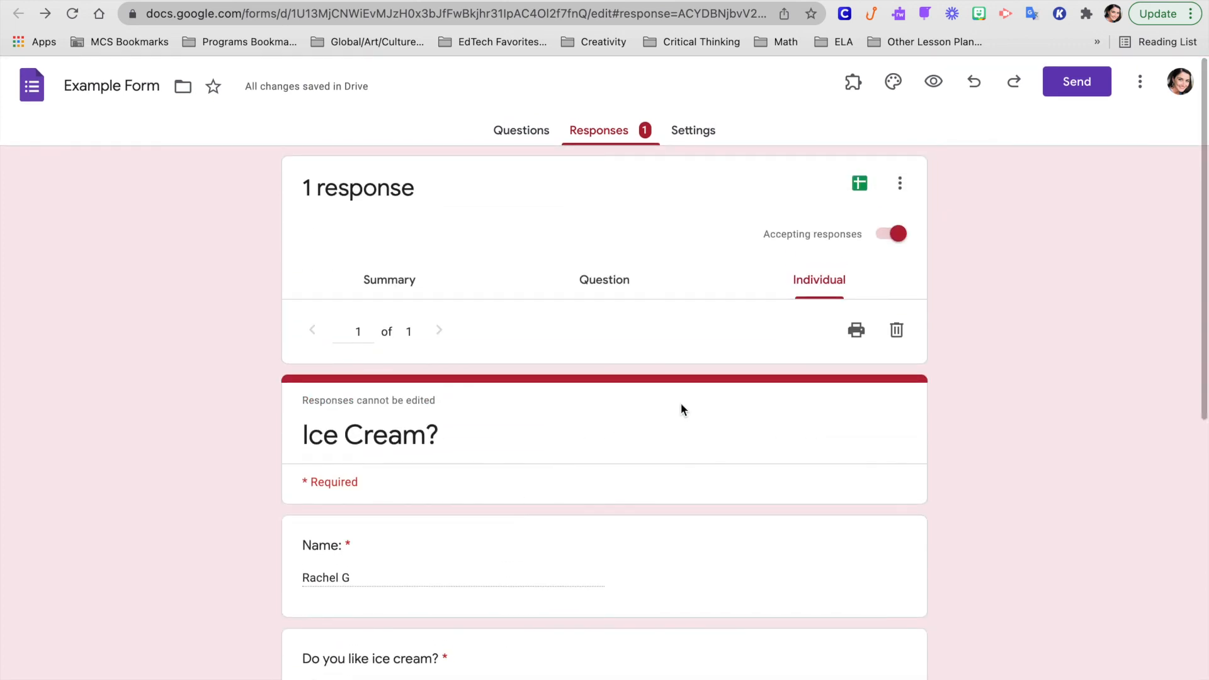